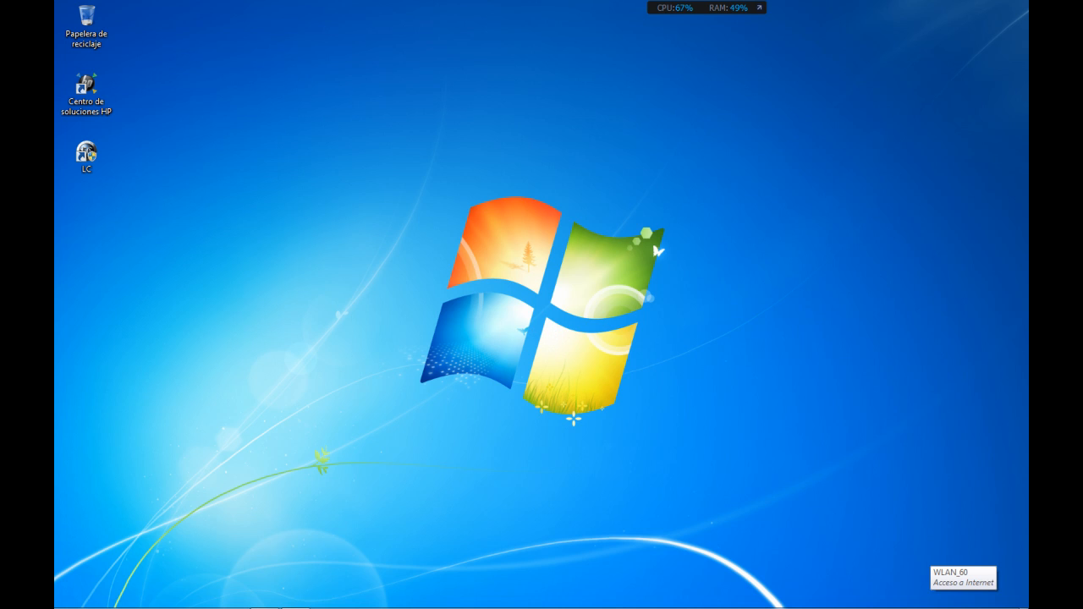
Open Firefox and go to the website jraracil.16mb.com
{"action": "mouse_move", "coordinate": [233, 606]}
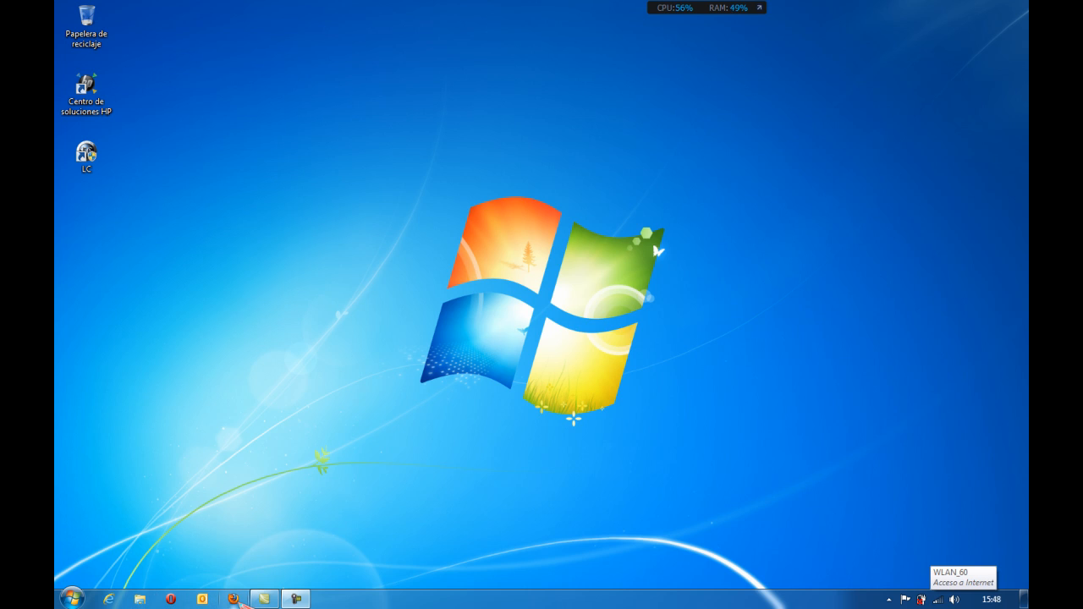
{"action": "left_click_drag", "start_coordinate": [233, 599], "coordinate": [566, 483]}
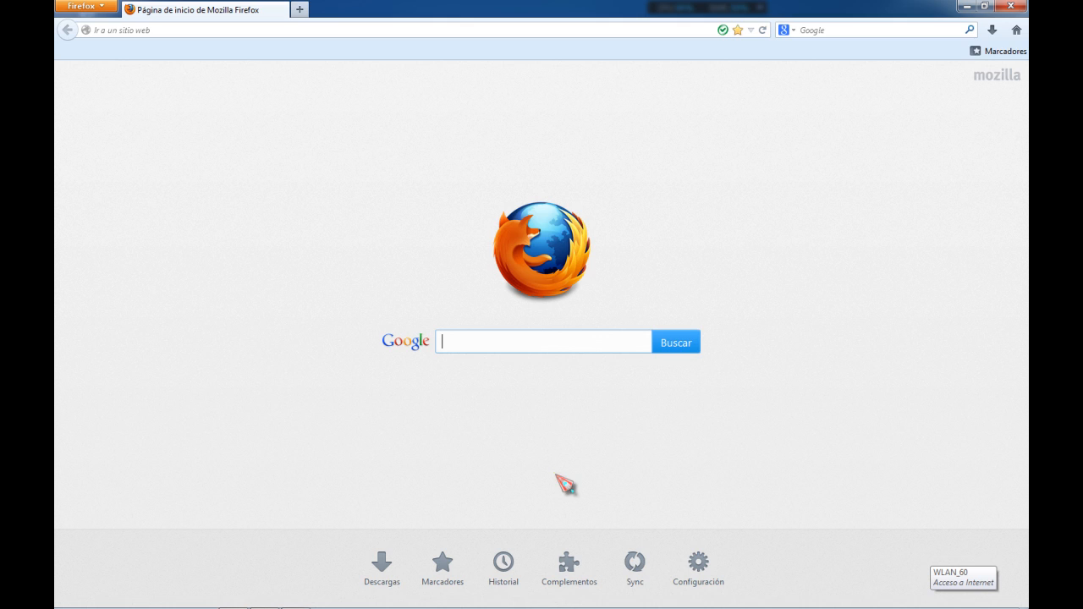
{"action": "left_click", "coordinate": [211, 29]}
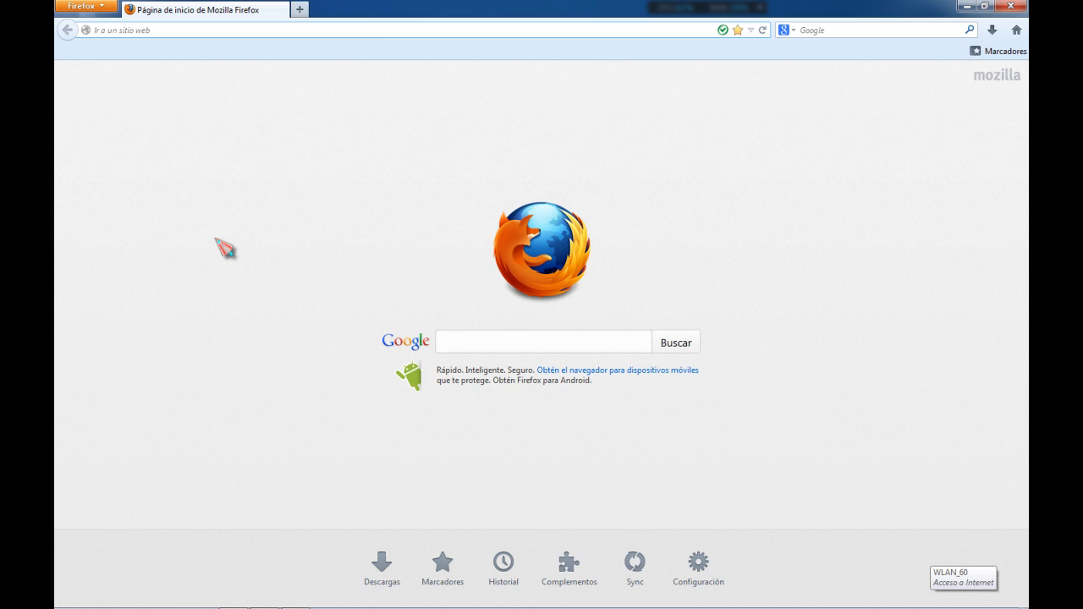
{"action": "key", "text": "ctrl+l"}
{"action": "type", "text": "jr"}
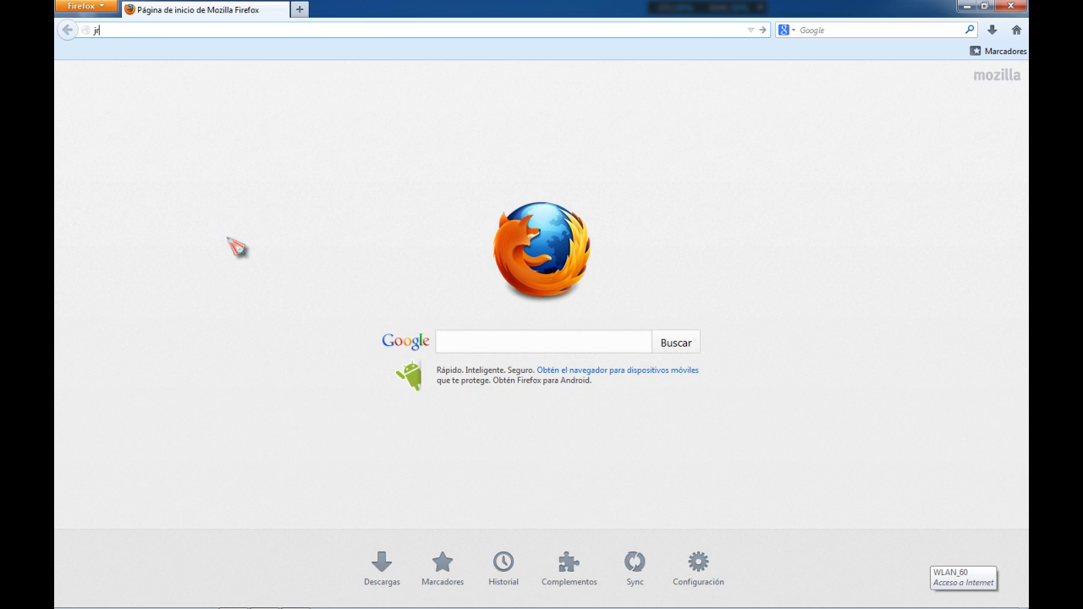
{"action": "type", "text": "aracil.16mb.com"}
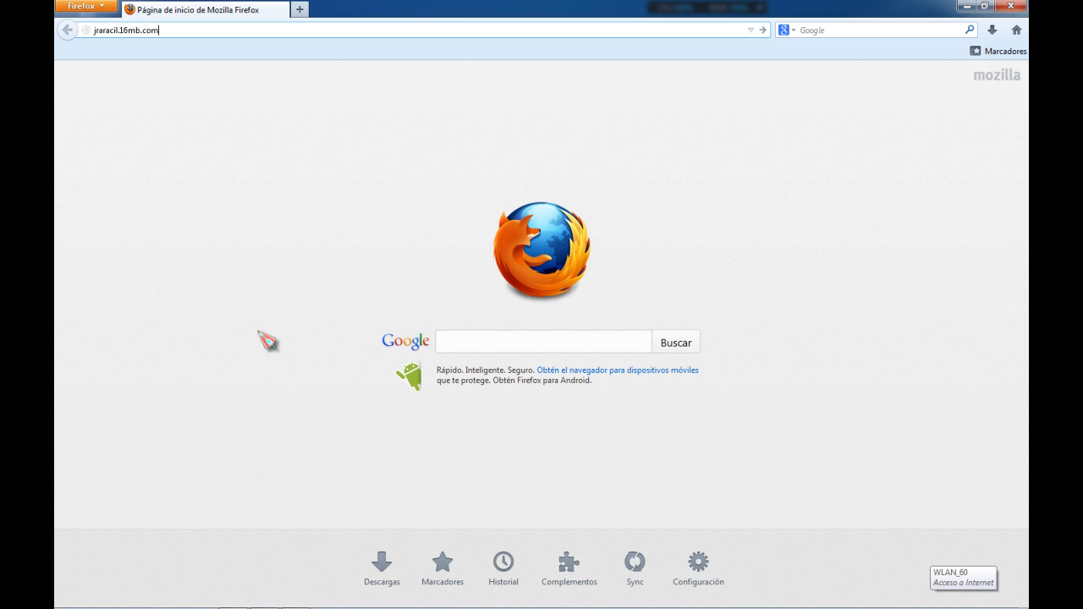
{"action": "key", "text": "Return"}
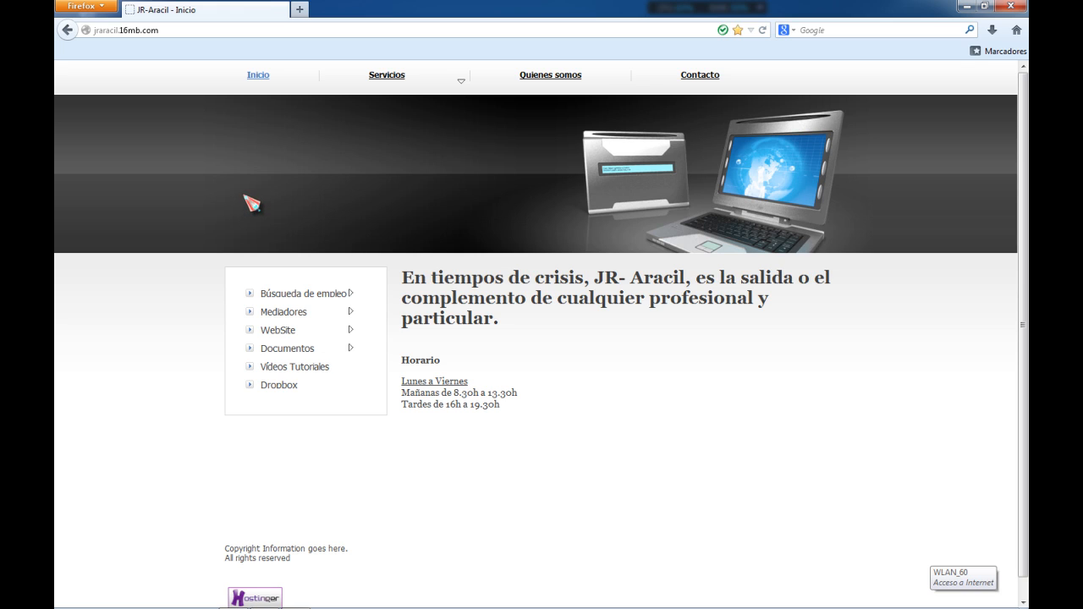
Follow the site's Dropbox link to open the Dropbox sign-up page
{"action": "mouse_move", "coordinate": [428, 77]}
{"action": "left_click", "coordinate": [279, 387]}
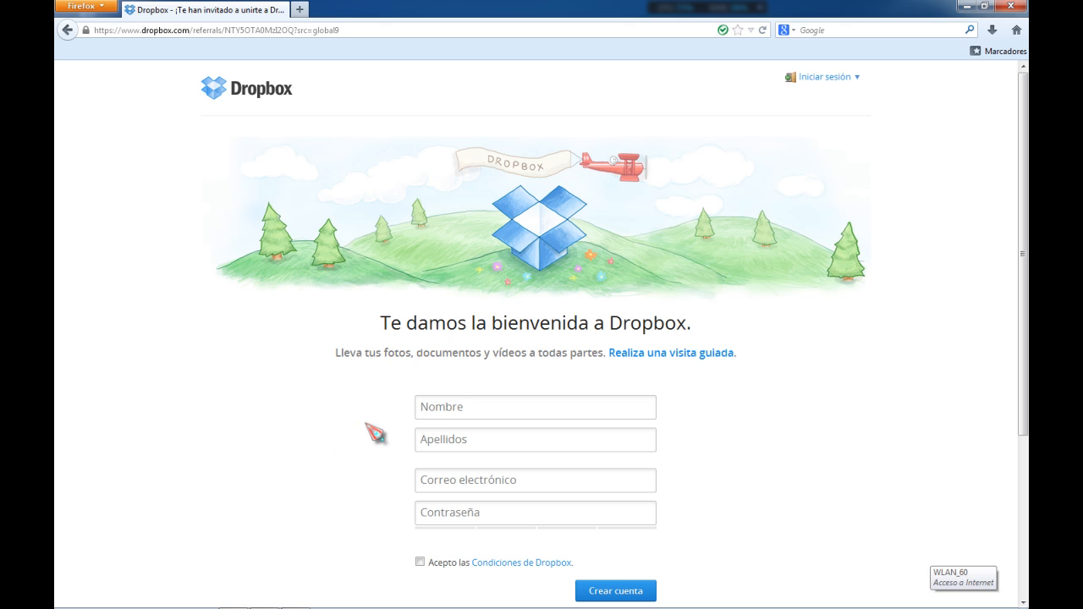
{"action": "scroll", "coordinate": [297, 388], "scroll_direction": "down", "scroll_amount": 5}
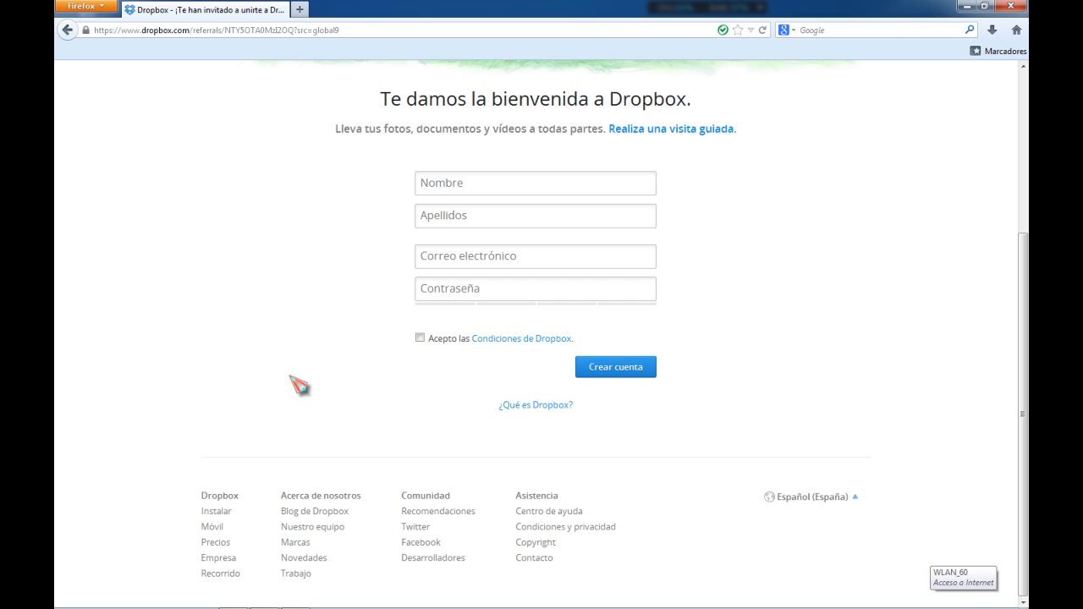
{"action": "scroll", "coordinate": [297, 385], "scroll_direction": "up", "scroll_amount": 2}
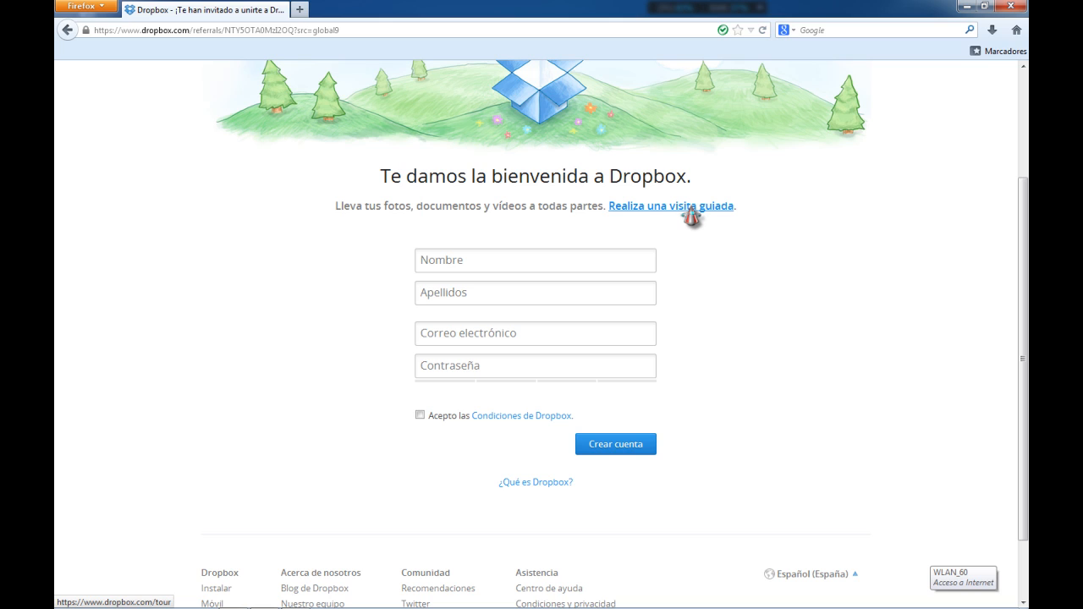
Fill in the sign-up form's first name, surname and e-mail address fields with the user's details
{"action": "left_click", "coordinate": [556, 258]}
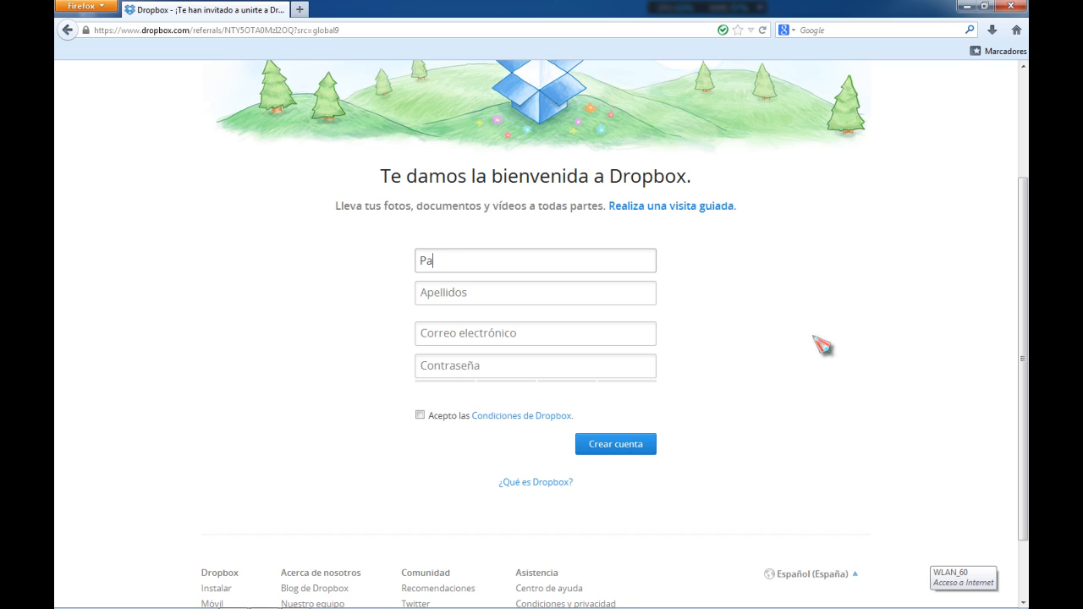
{"action": "key", "text": "Tab"}
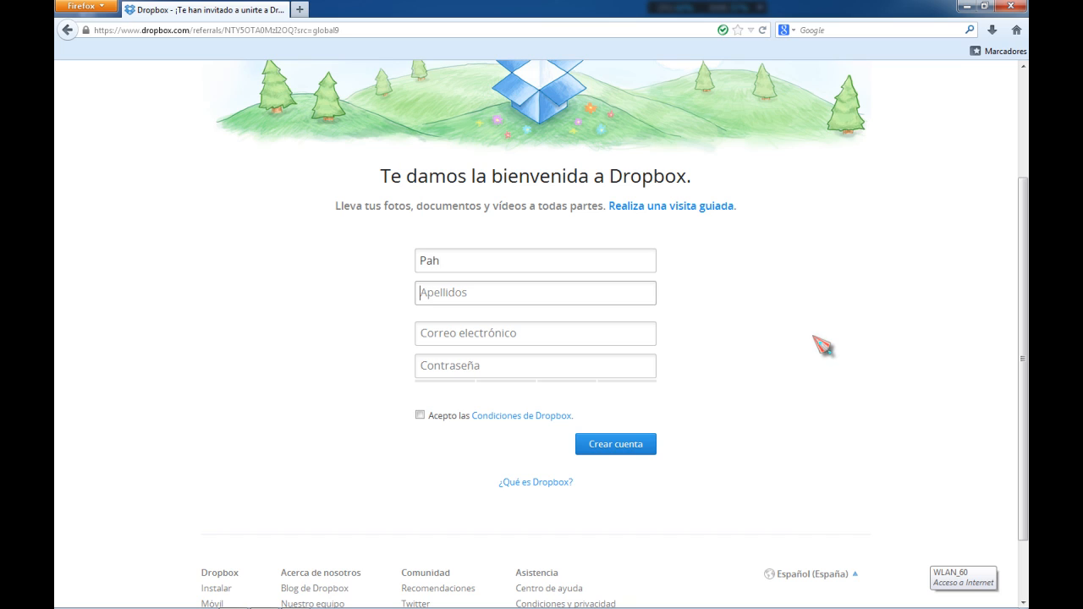
{"action": "type", "text": "Moixent"}
{"action": "key", "text": "Tab"}
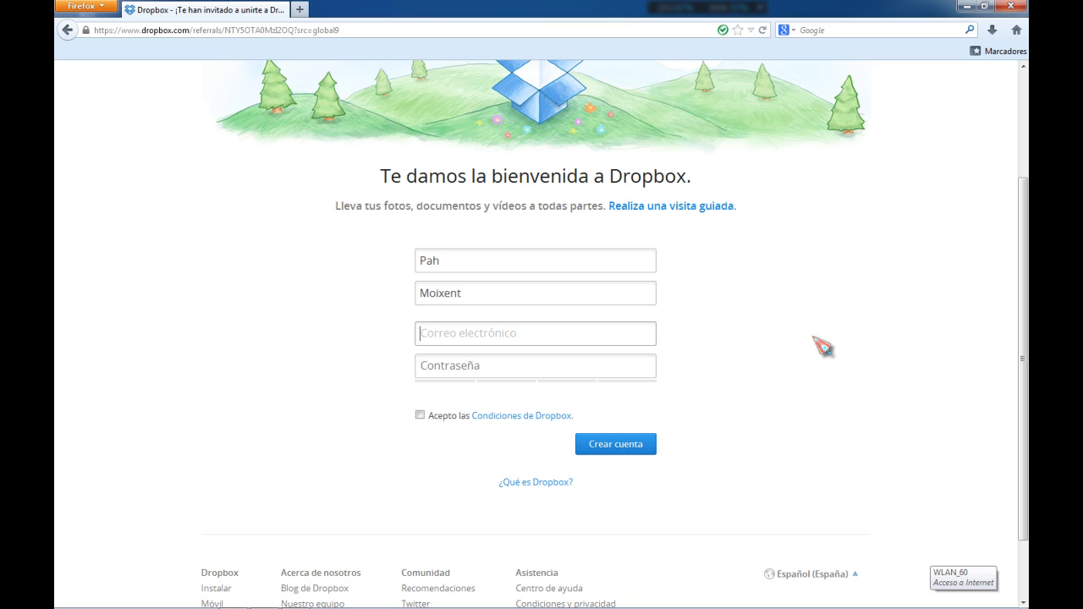
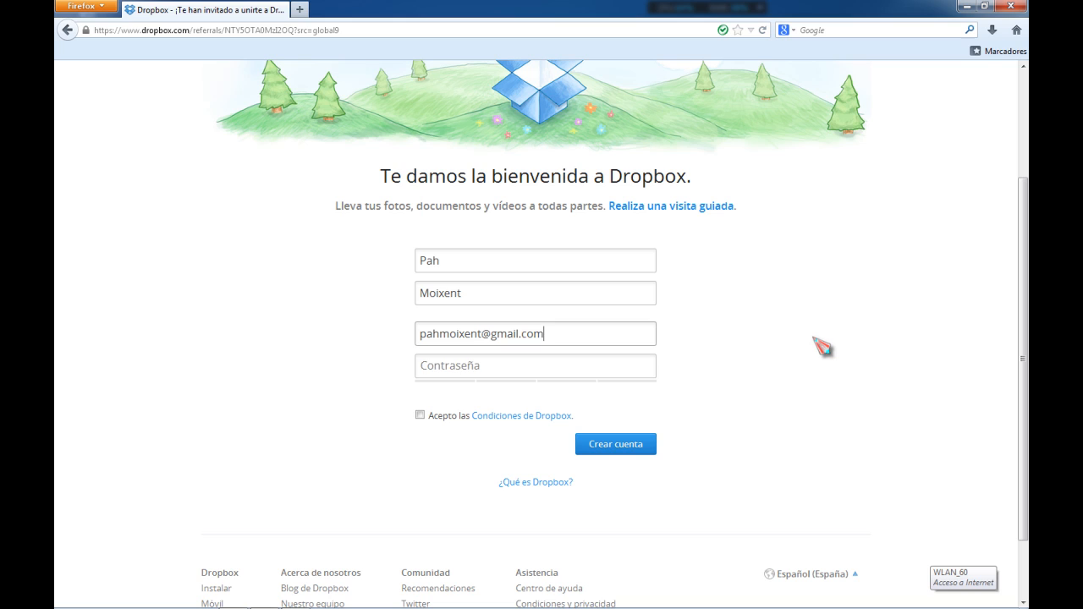
Enter the account password, accept the Dropbox terms and create the account
{"action": "key", "text": "Tab"}
{"action": "type", "text": "pa"}
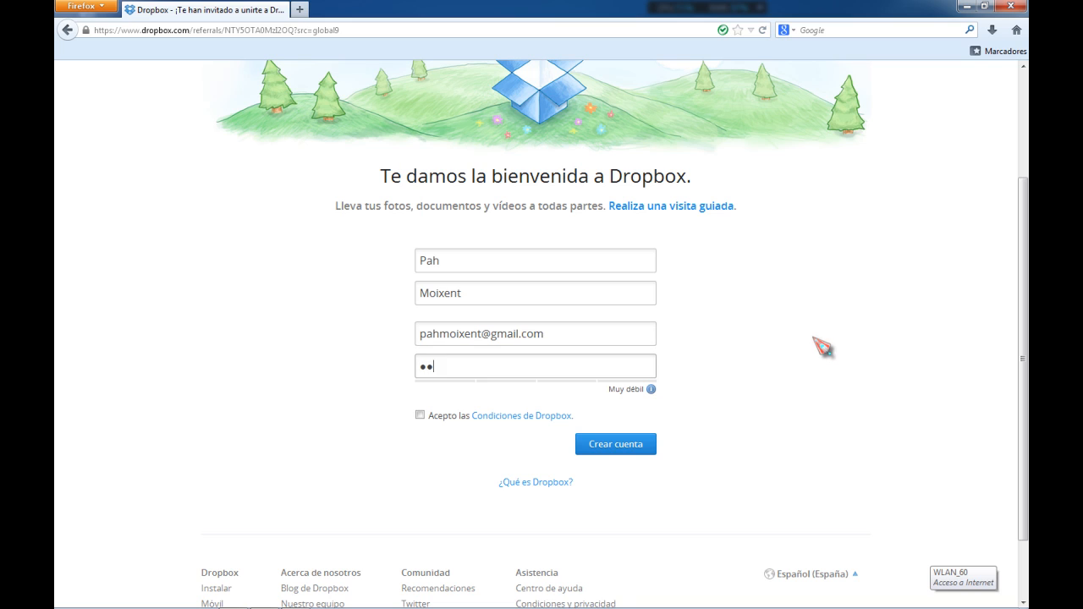
{"action": "type", "text": "●●●●●●"}
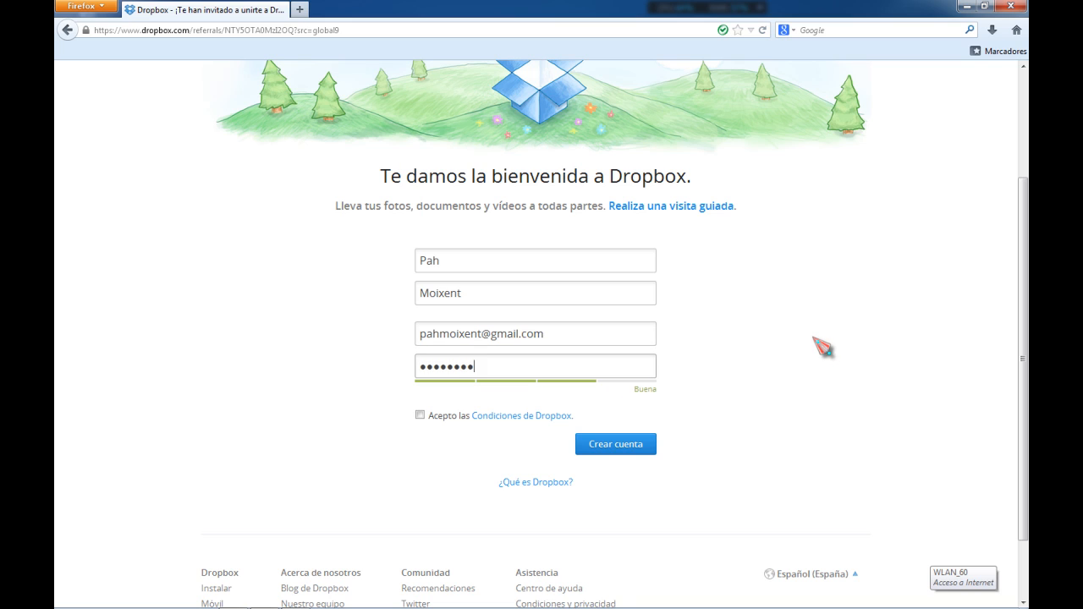
{"action": "type", "text": "●●●"}
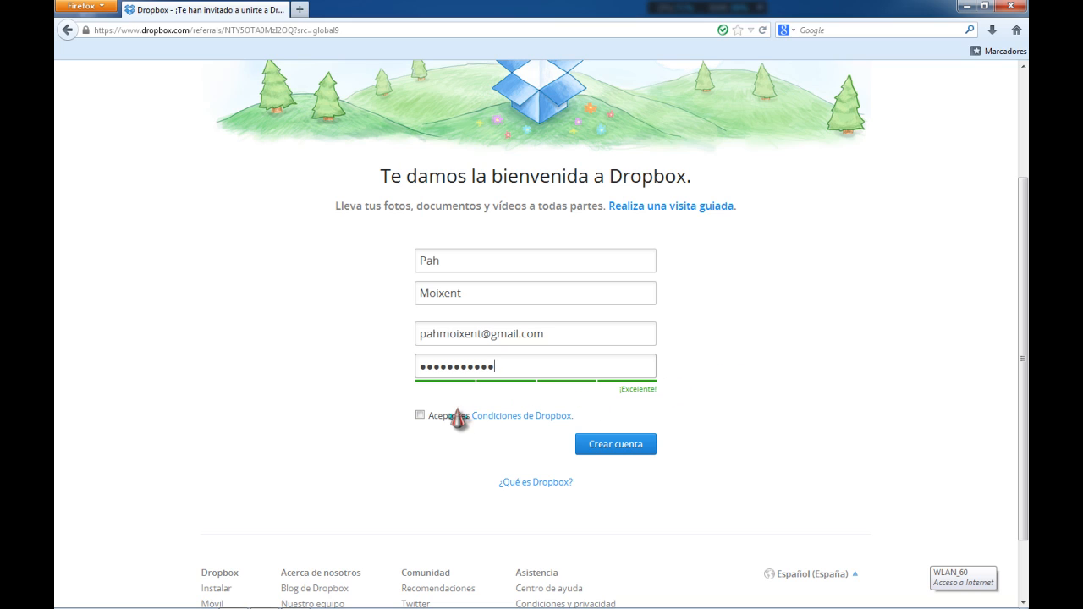
{"action": "left_click", "coordinate": [419, 416]}
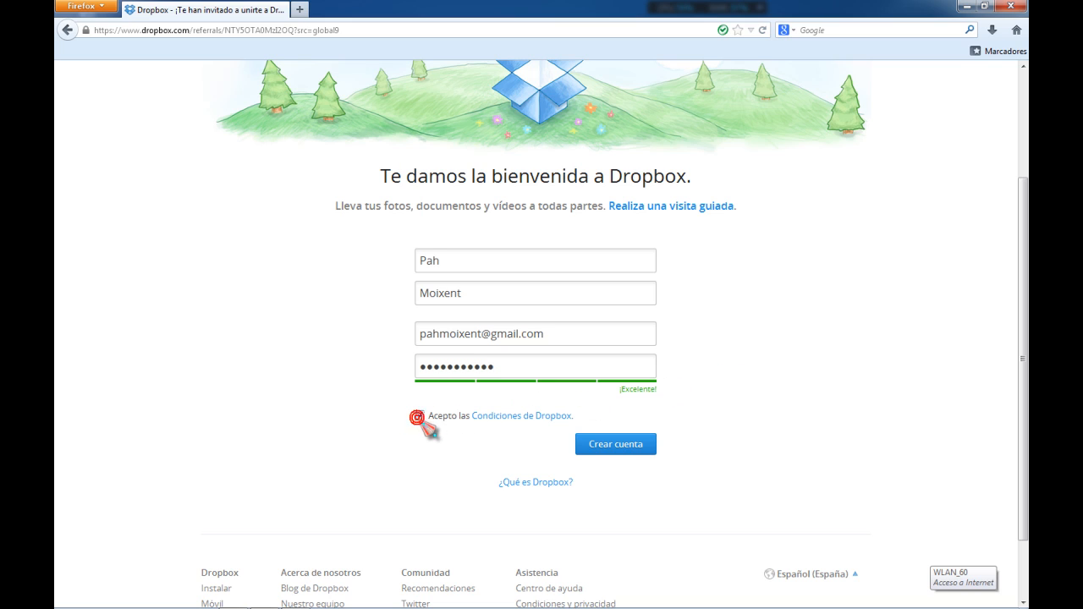
{"action": "left_click", "coordinate": [625, 450]}
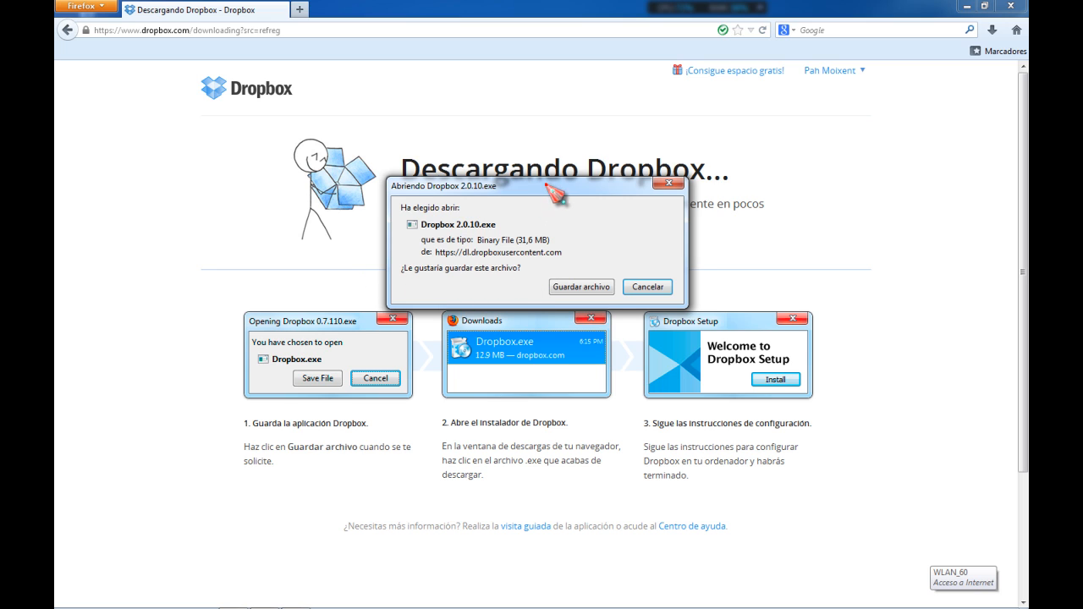
Save the Dropbox 2.0.10.exe installer file offered for download
{"action": "left_click_drag", "start_coordinate": [548, 186], "coordinate": [360, 83]}
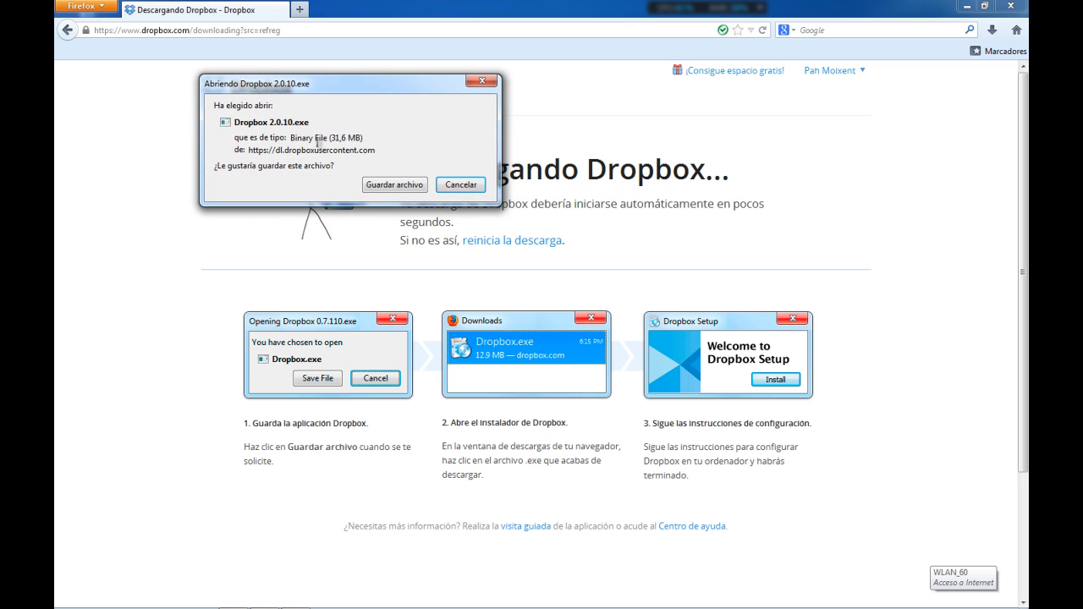
{"action": "left_click", "coordinate": [396, 187]}
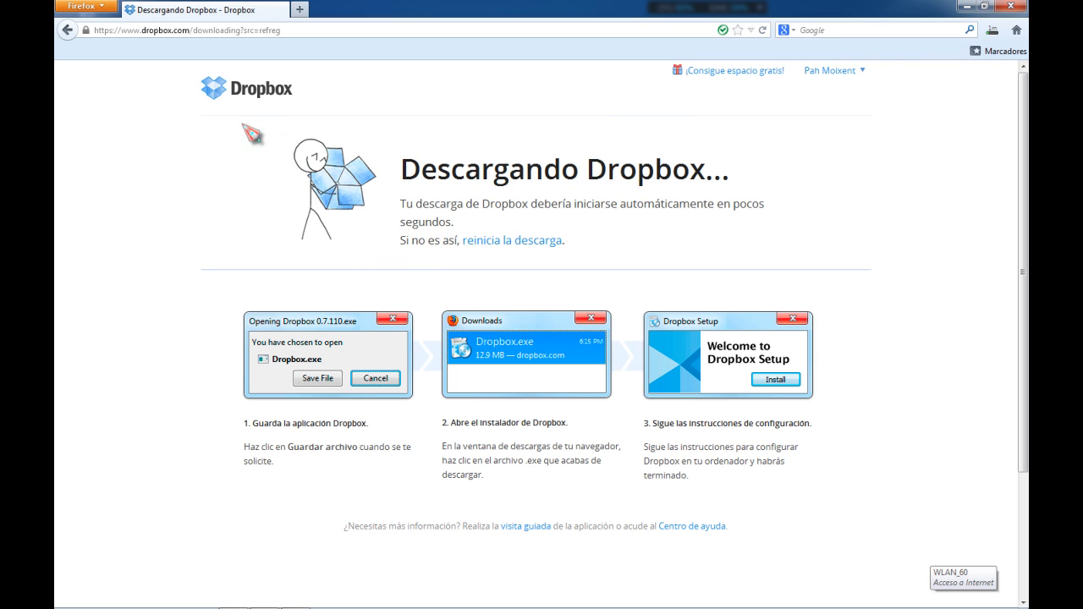
Go to the Dropbox file list and view the available actions for Comenzar.pdf
{"action": "left_click", "coordinate": [241, 93]}
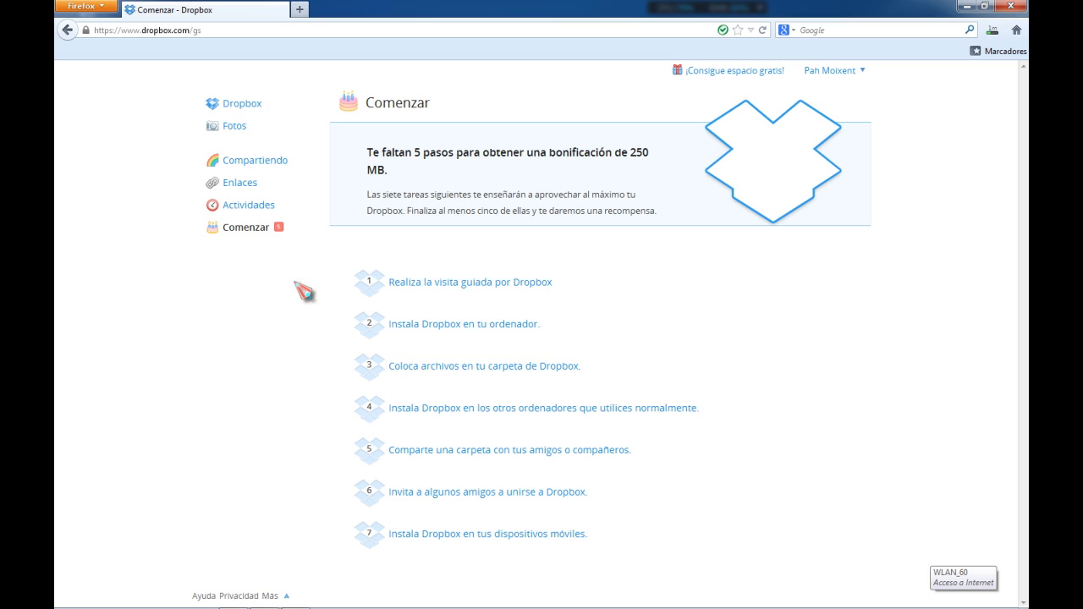
{"action": "left_click", "coordinate": [218, 108]}
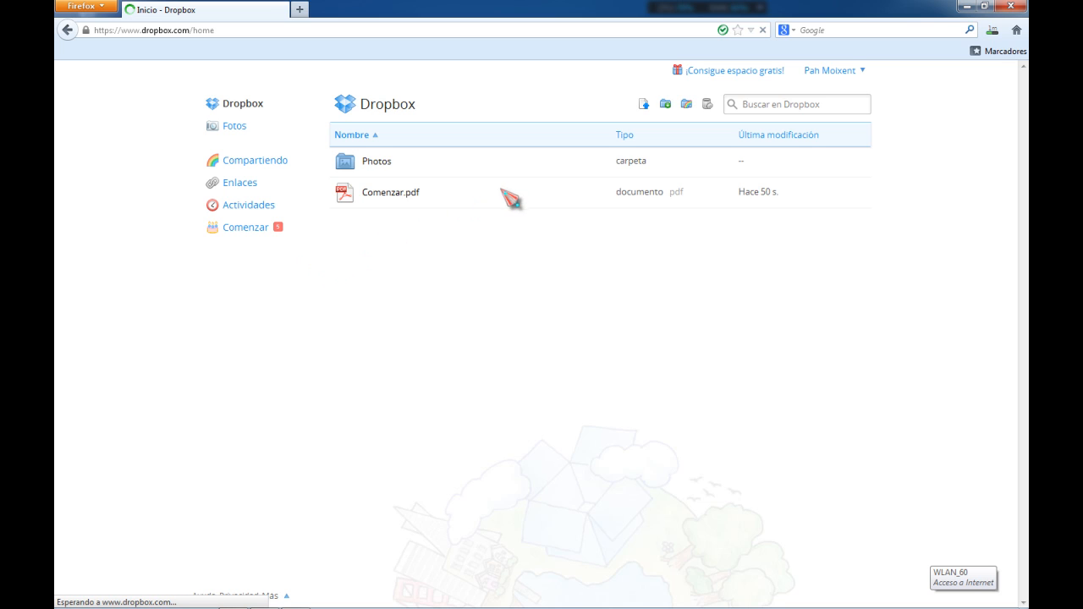
{"action": "right_click", "coordinate": [510, 200]}
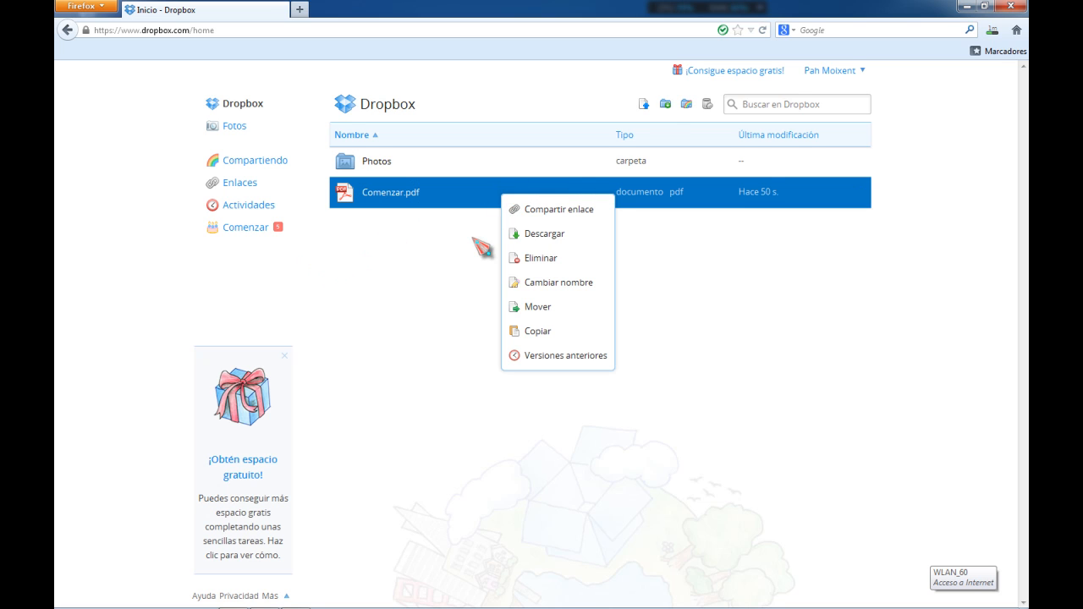
{"action": "left_click", "coordinate": [409, 256]}
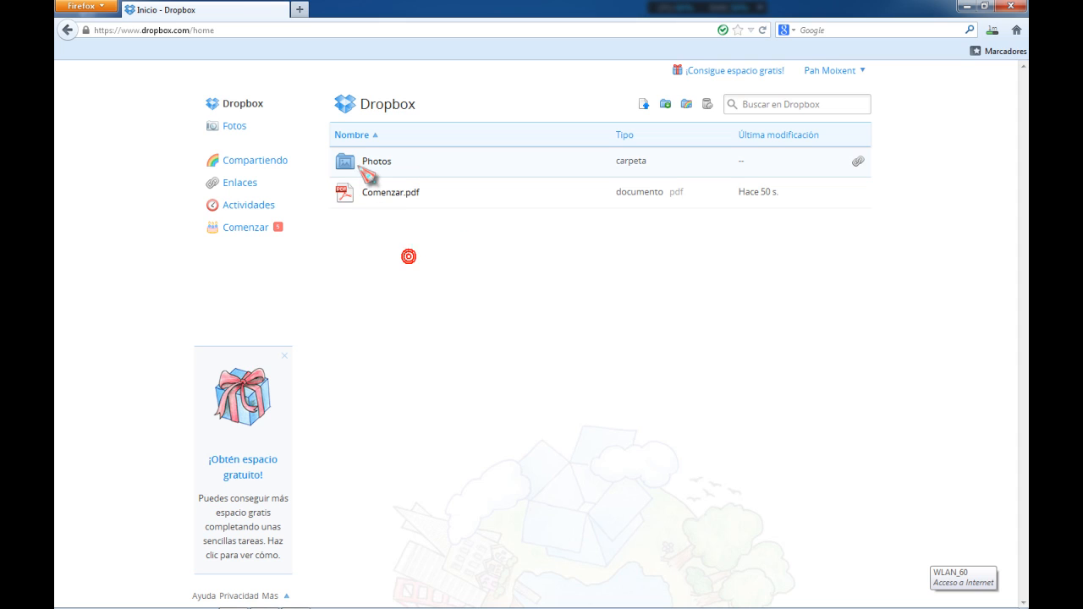
Open the Photos folder and return to the Dropbox home list
{"action": "left_click", "coordinate": [362, 160]}
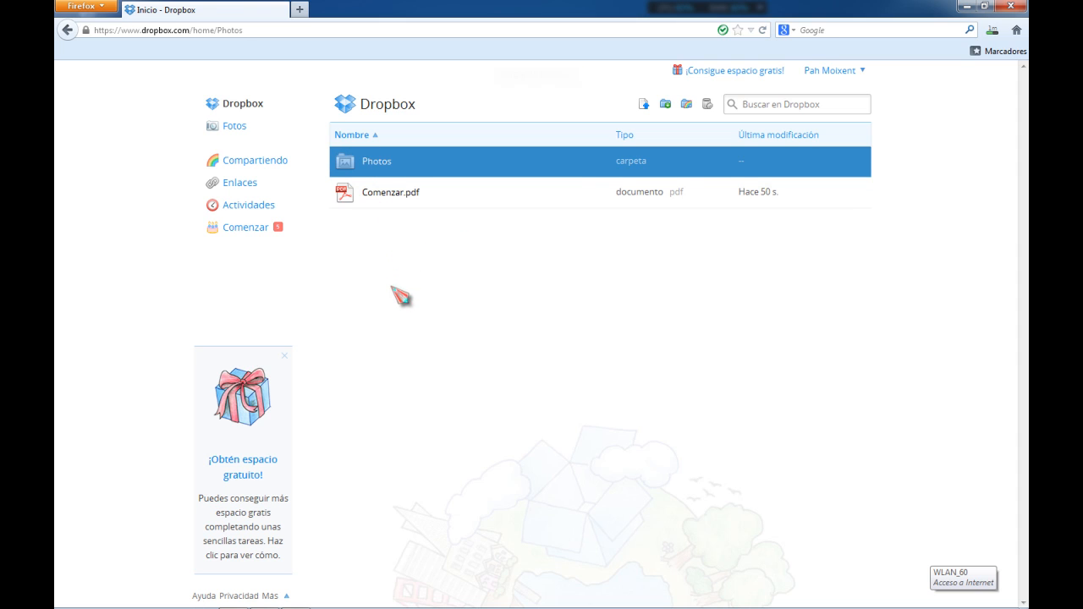
{"action": "left_click", "coordinate": [67, 29]}
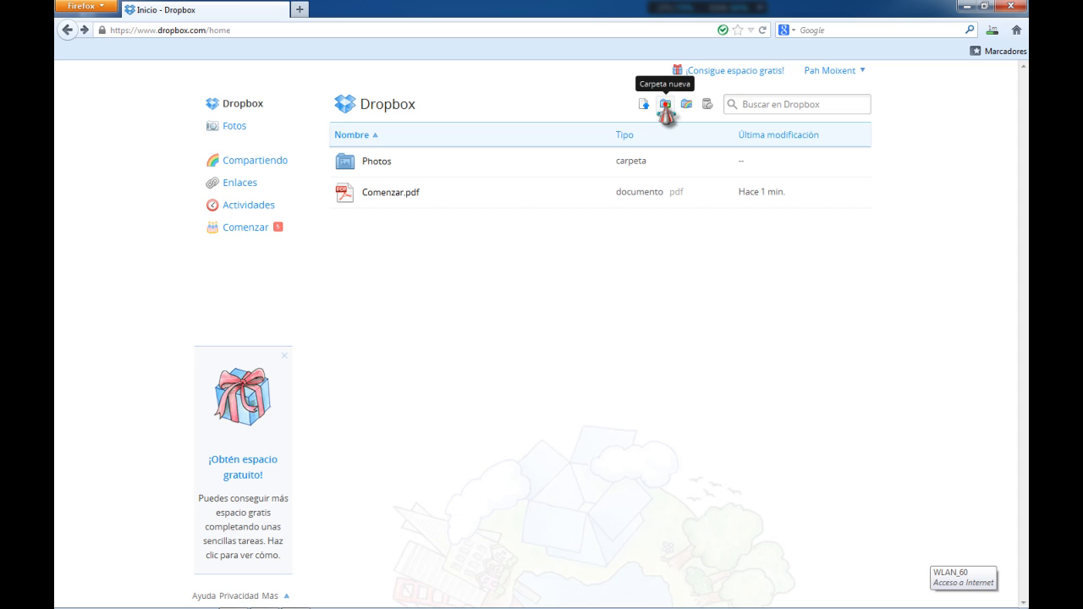
Create a new folder named Documentos in the Dropbox home
{"action": "left_click", "coordinate": [666, 105]}
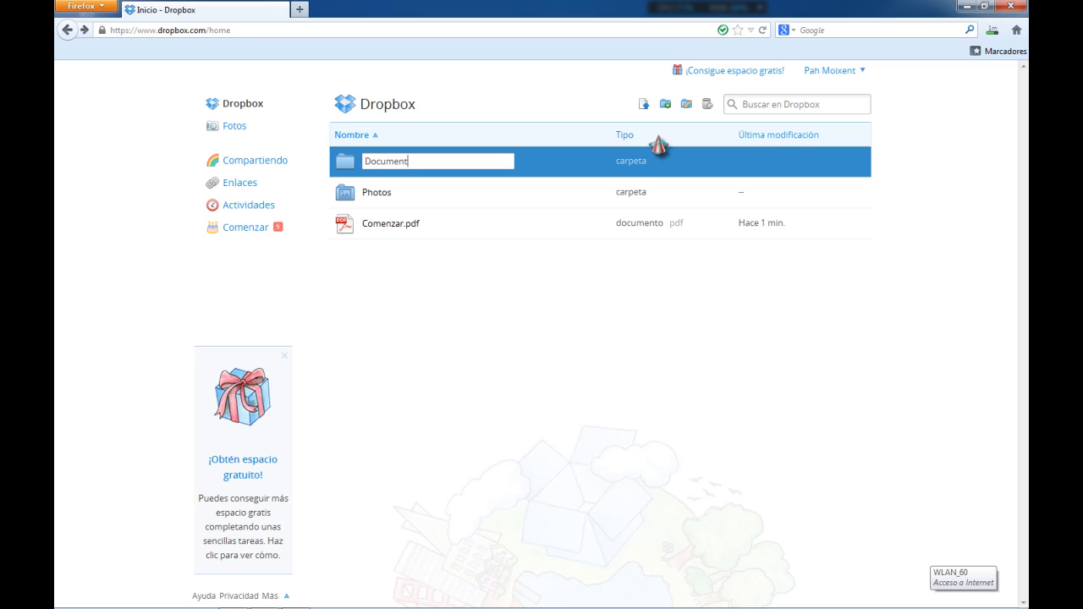
{"action": "key", "text": "Return"}
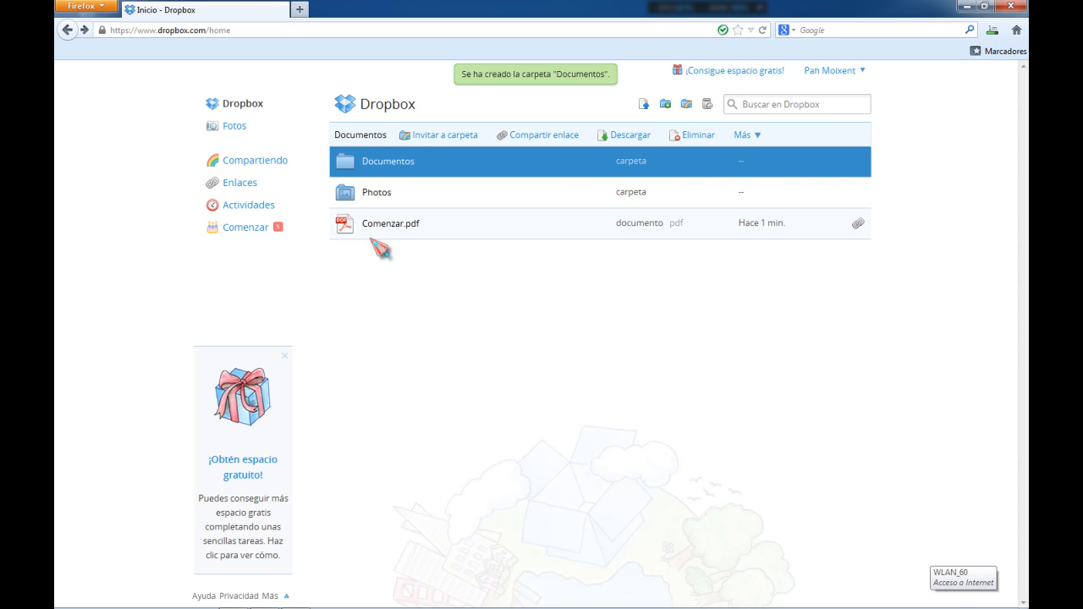
Open the Documentos folder and start selecting files to upload into it
{"action": "left_click", "coordinate": [382, 166]}
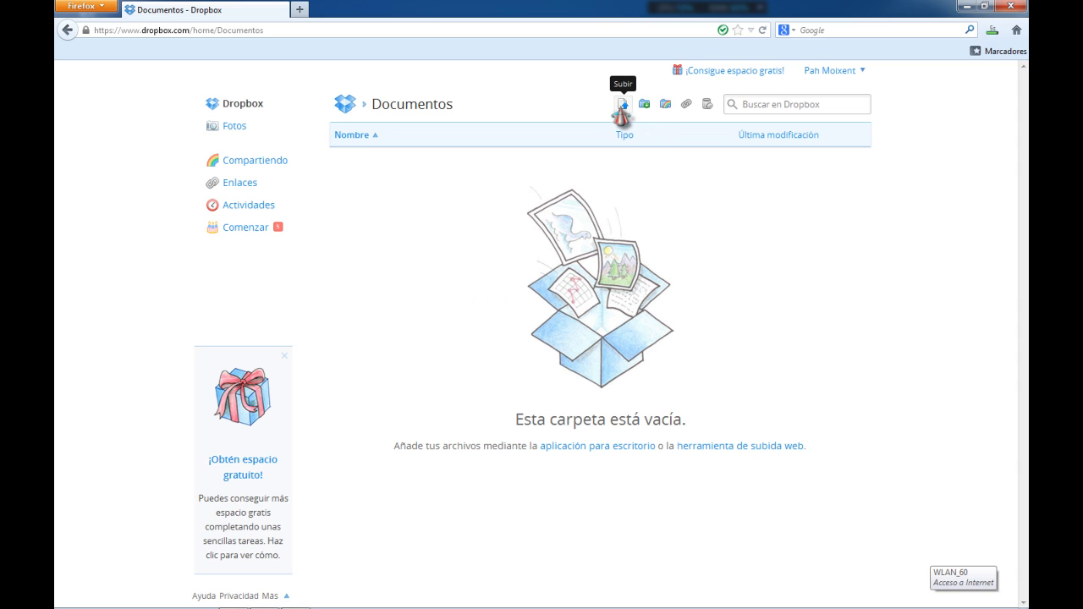
{"action": "left_click", "coordinate": [622, 105]}
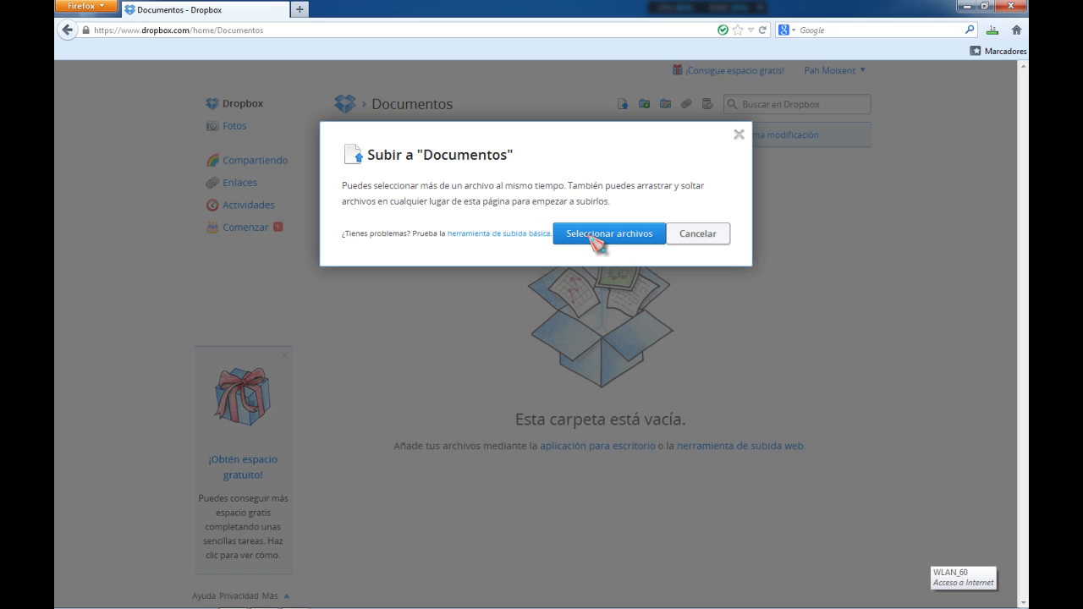
{"action": "left_click", "coordinate": [599, 241]}
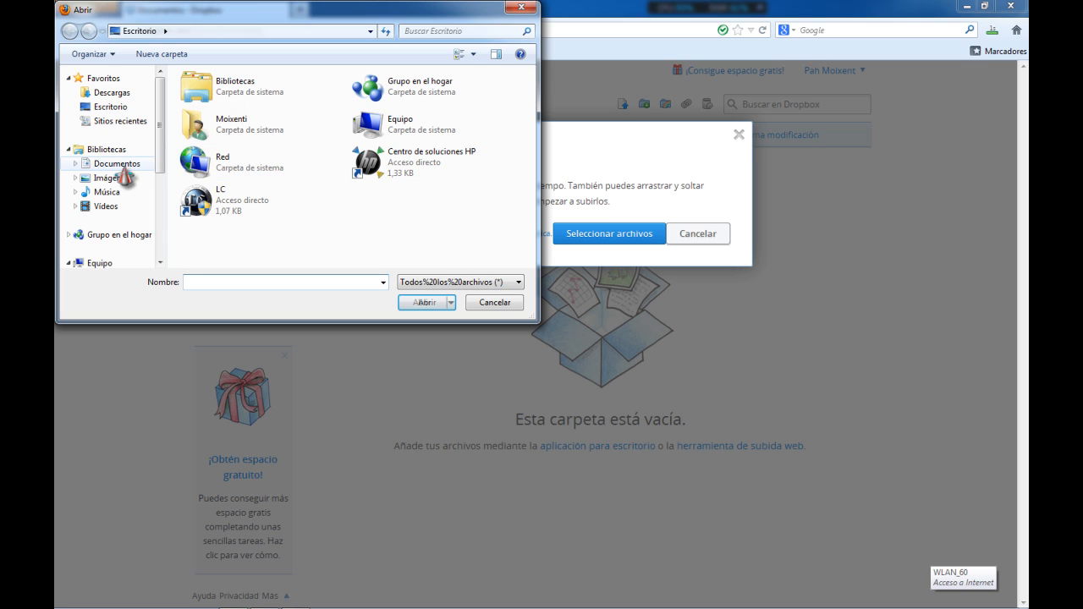
{"action": "left_click", "coordinate": [123, 167]}
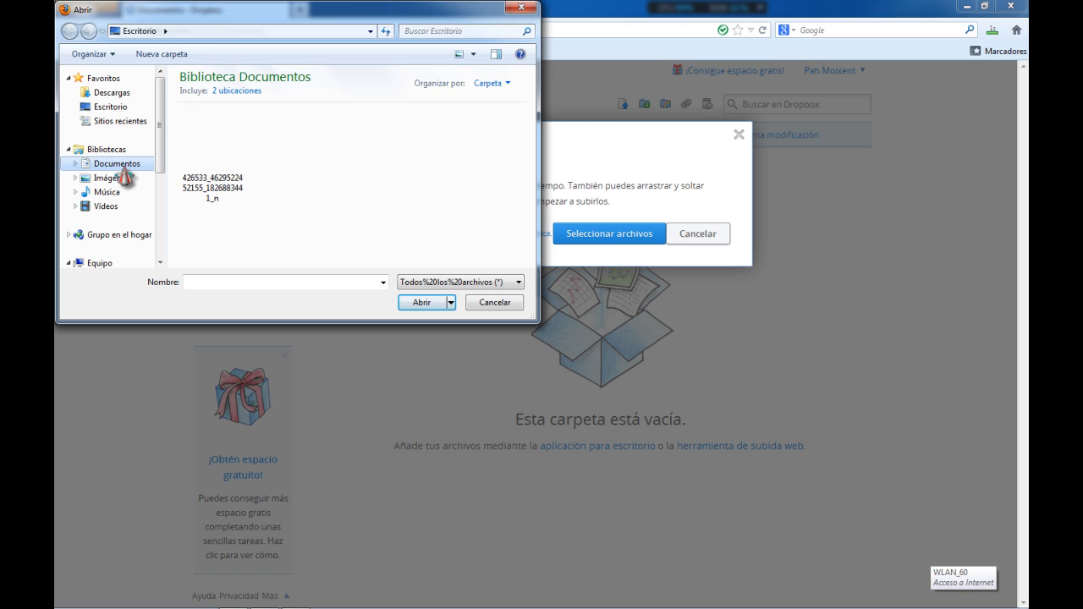
{"action": "scroll", "coordinate": [436, 201], "scroll_direction": "down", "scroll_amount": 3}
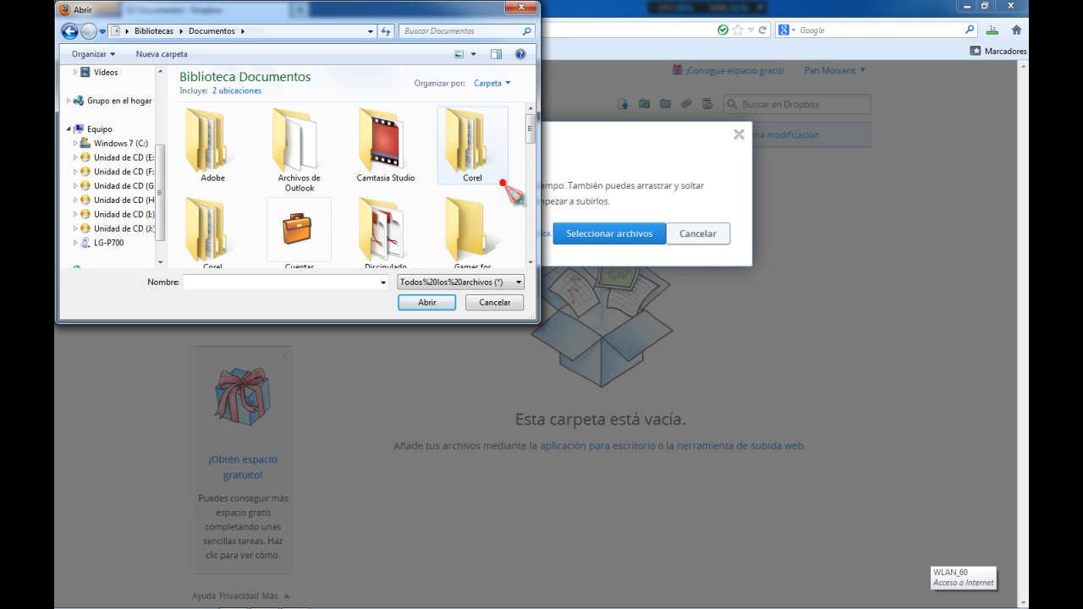
{"action": "scroll", "coordinate": [491, 207], "scroll_direction": "down", "scroll_amount": 1}
{"action": "scroll", "coordinate": [466, 216], "scroll_direction": "down", "scroll_amount": 1}
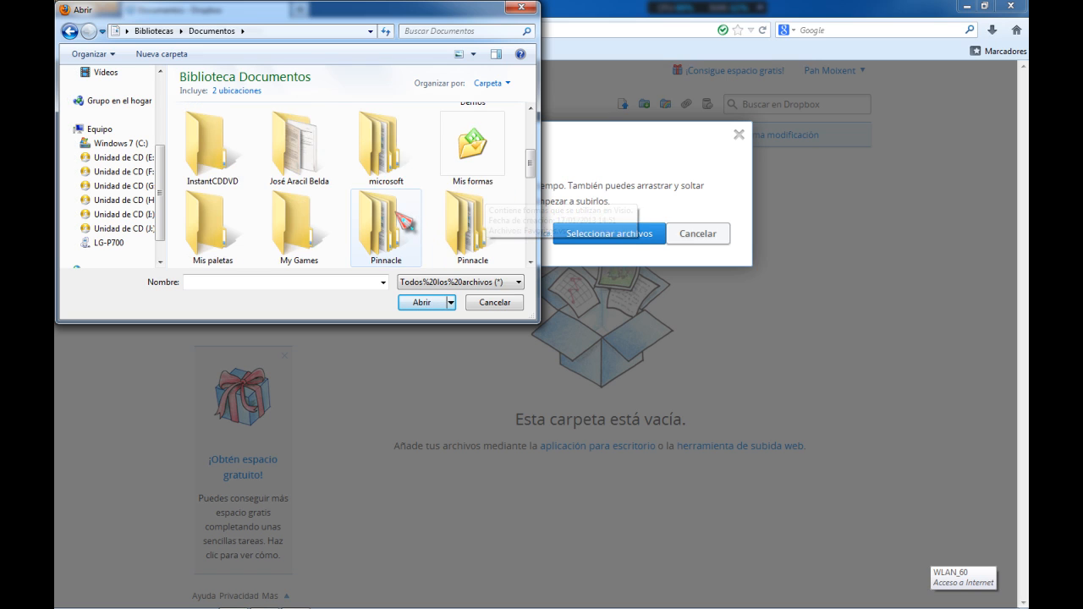
{"action": "scroll", "coordinate": [397, 221], "scroll_direction": "down", "scroll_amount": 3}
{"action": "scroll", "coordinate": [381, 222], "scroll_direction": "up", "scroll_amount": 1}
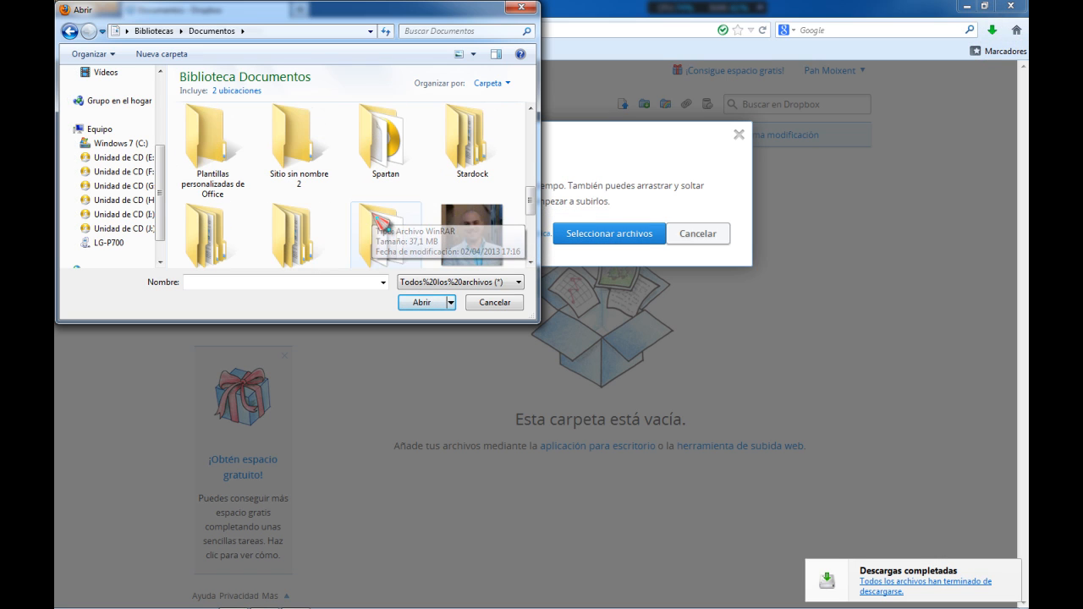
{"action": "scroll", "coordinate": [339, 236], "scroll_direction": "down", "scroll_amount": 1}
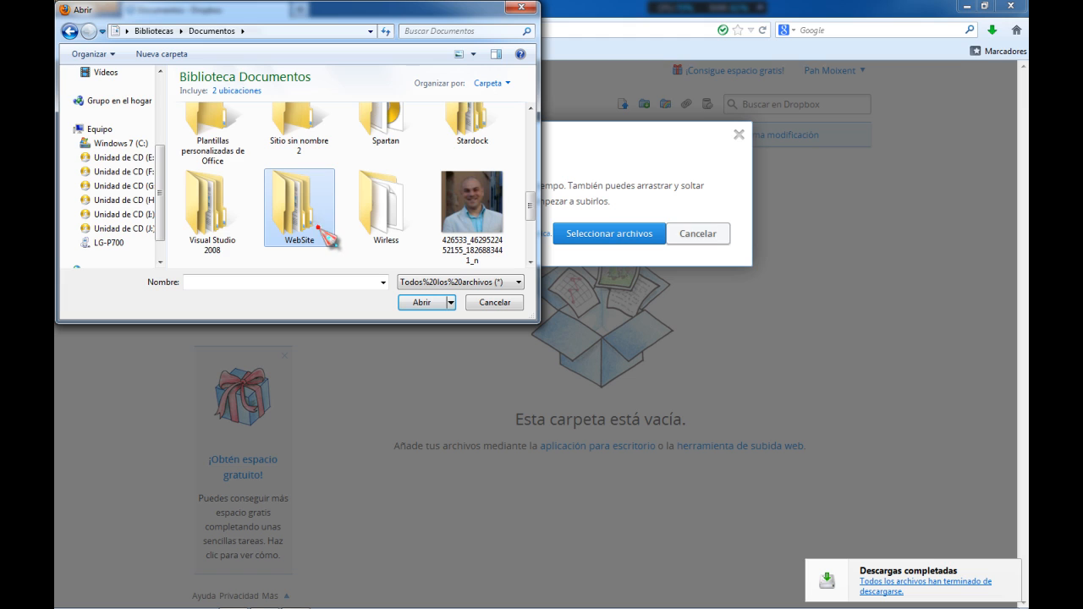
{"action": "double_click", "coordinate": [319, 228]}
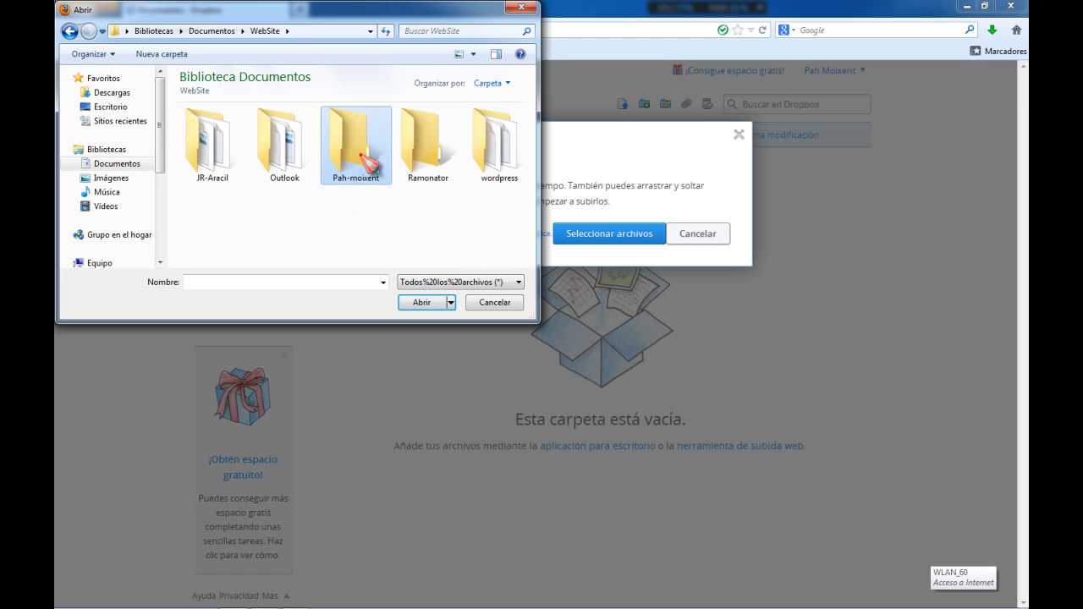
{"action": "double_click", "coordinate": [362, 160]}
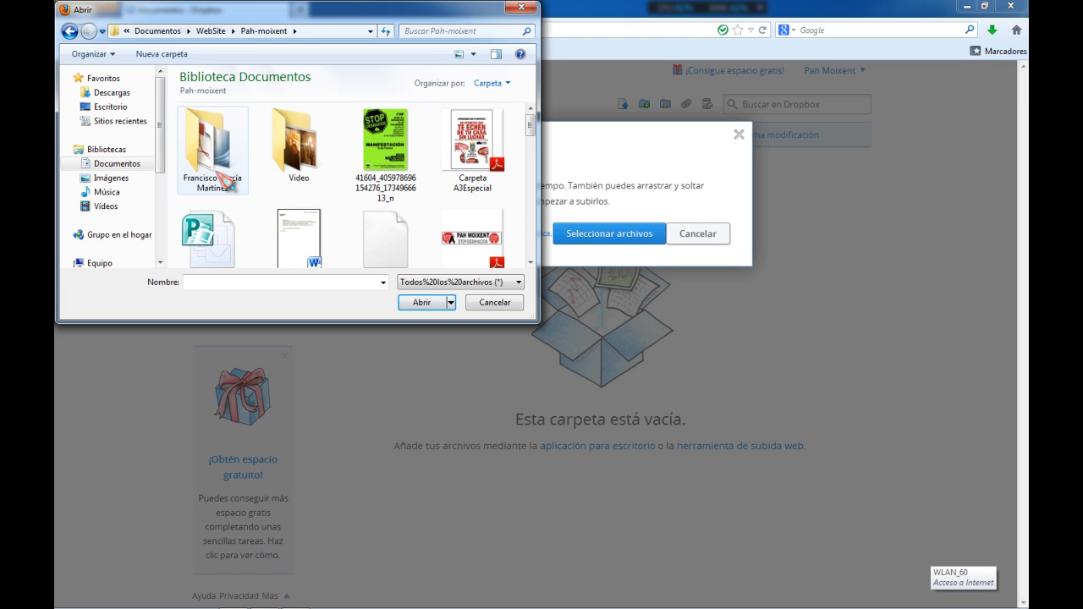
{"action": "double_click", "coordinate": [225, 176]}
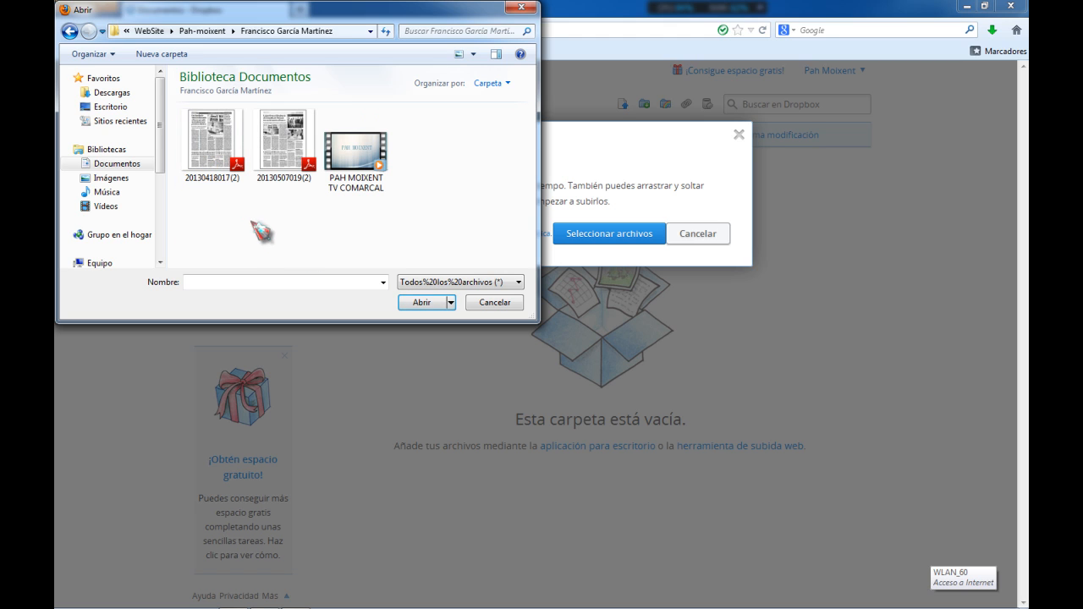
{"action": "left_click_drag", "start_coordinate": [310, 206], "coordinate": [178, 107]}
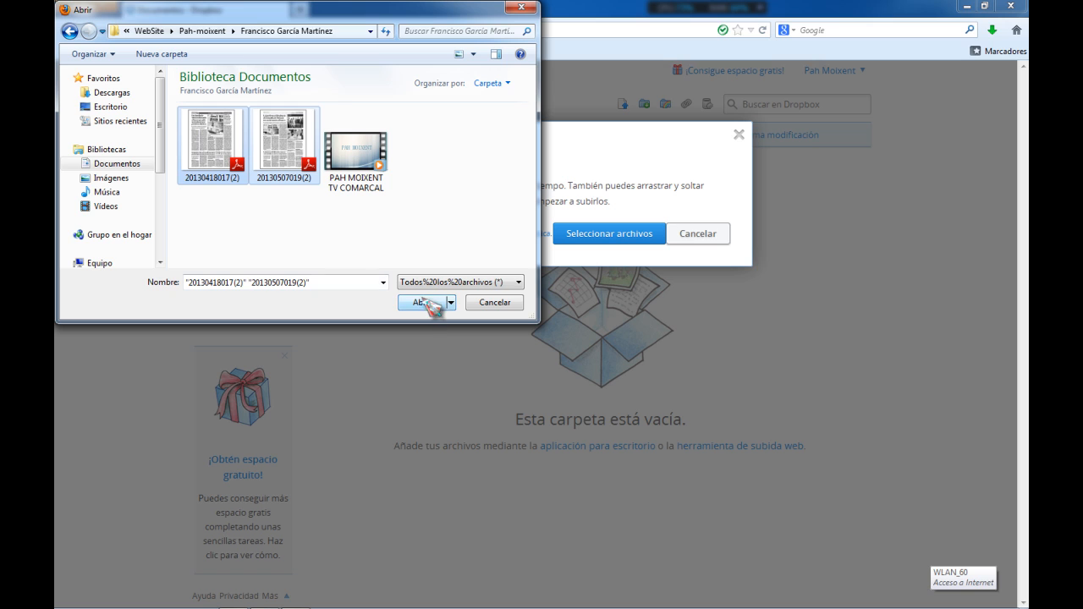
{"action": "left_click", "coordinate": [421, 305]}
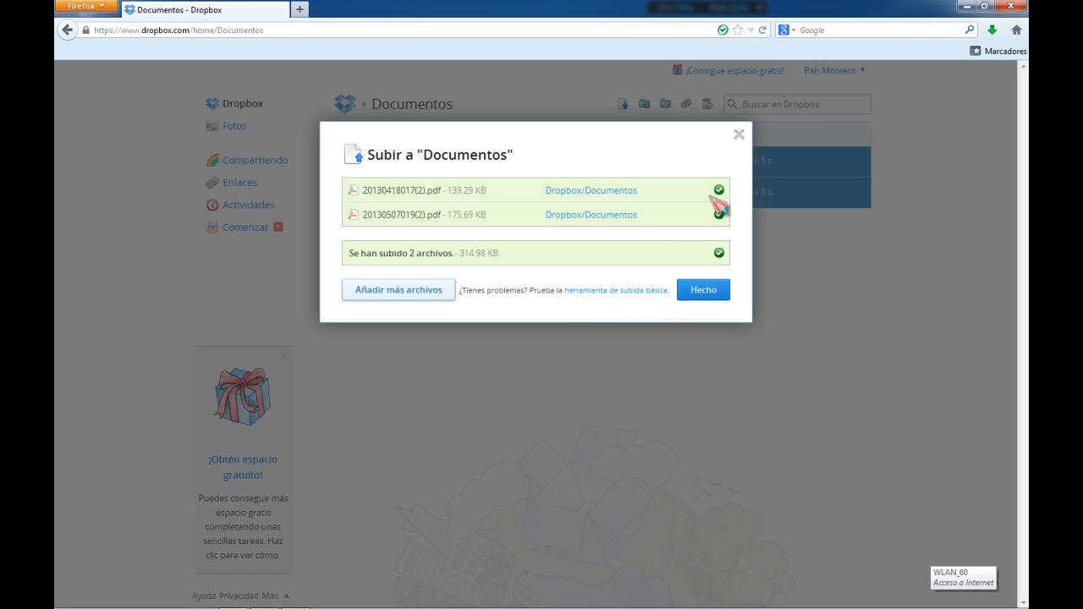
{"action": "left_click", "coordinate": [703, 294]}
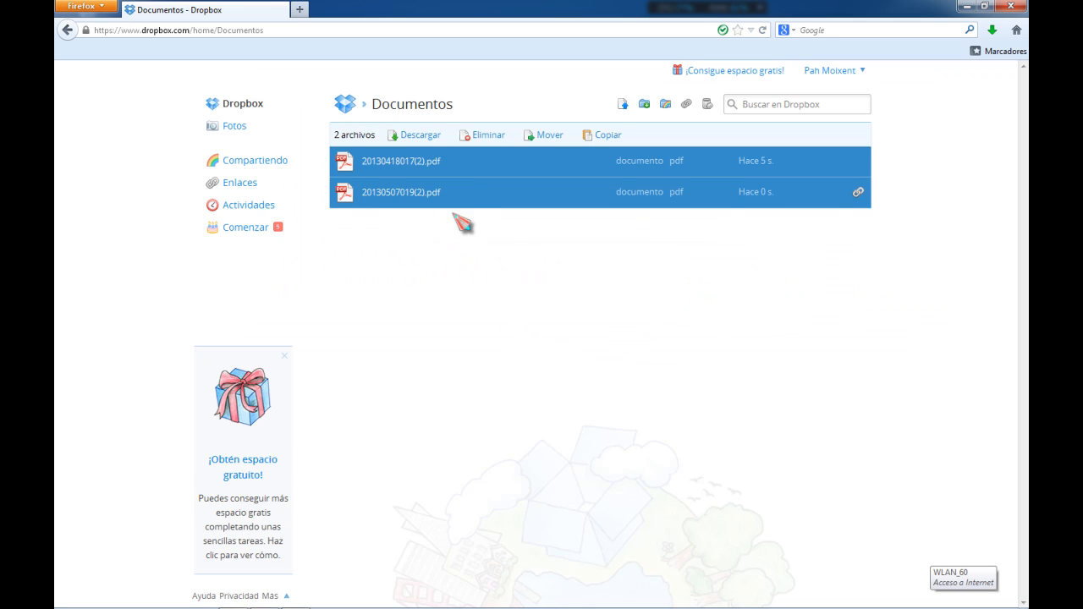
{"action": "left_click", "coordinate": [485, 312]}
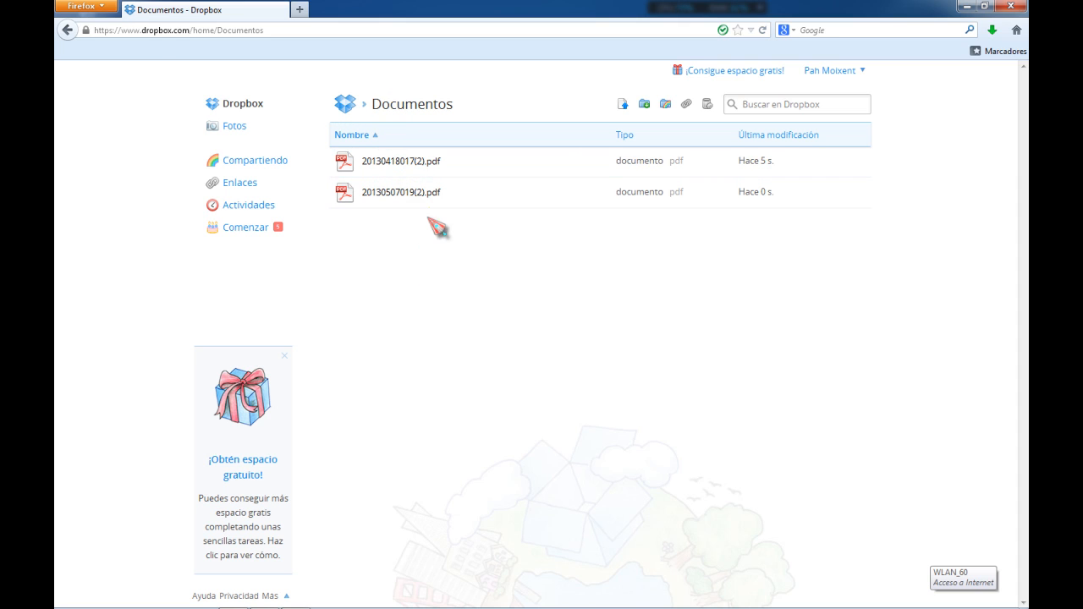
{"action": "right_click", "coordinate": [478, 167]}
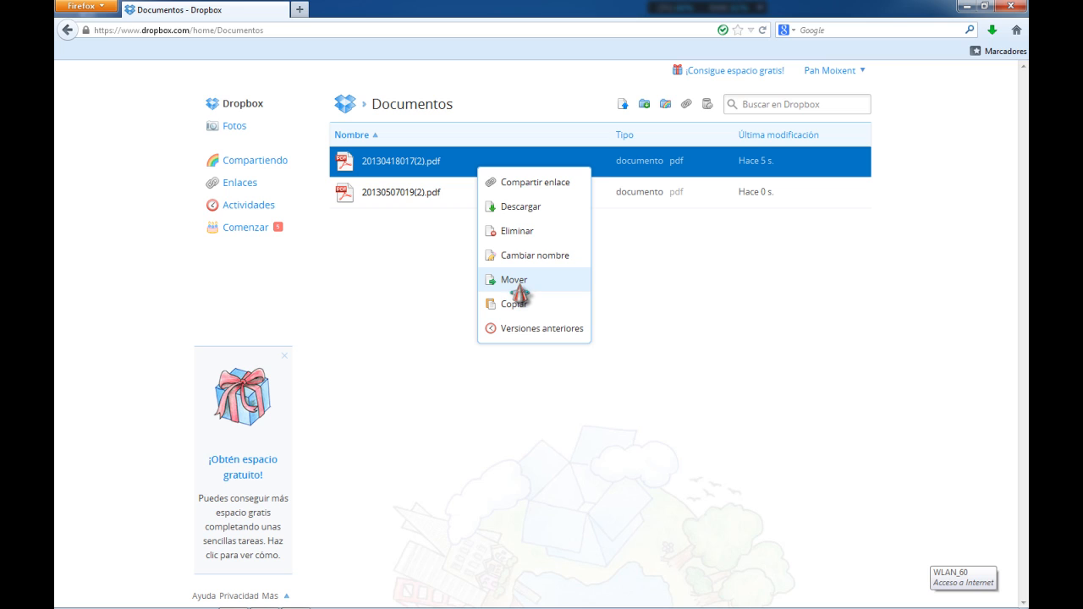
{"action": "left_click", "coordinate": [542, 187]}
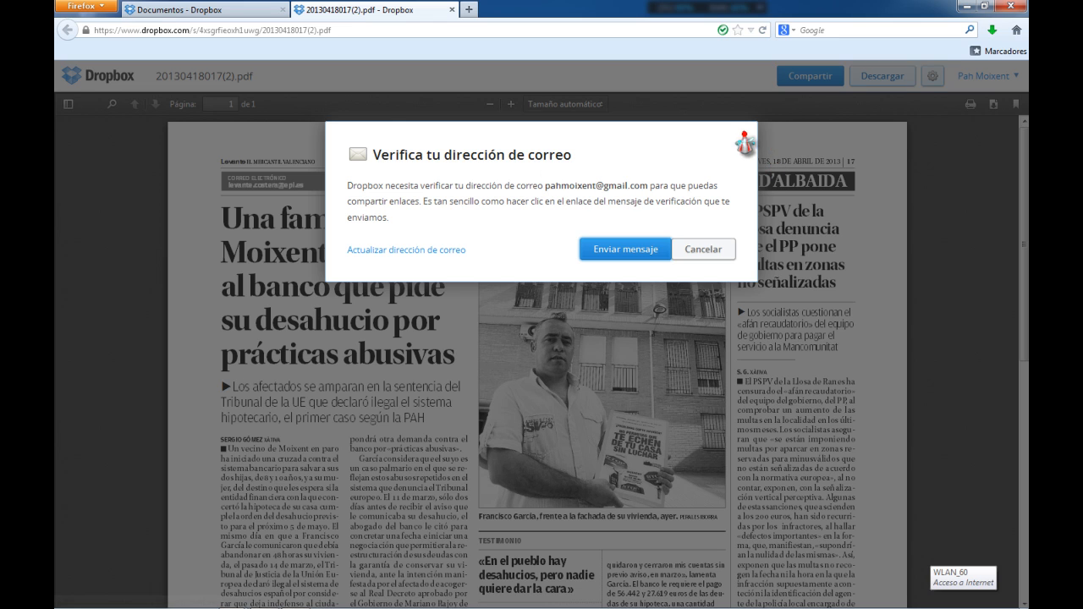
{"action": "left_click", "coordinate": [747, 140]}
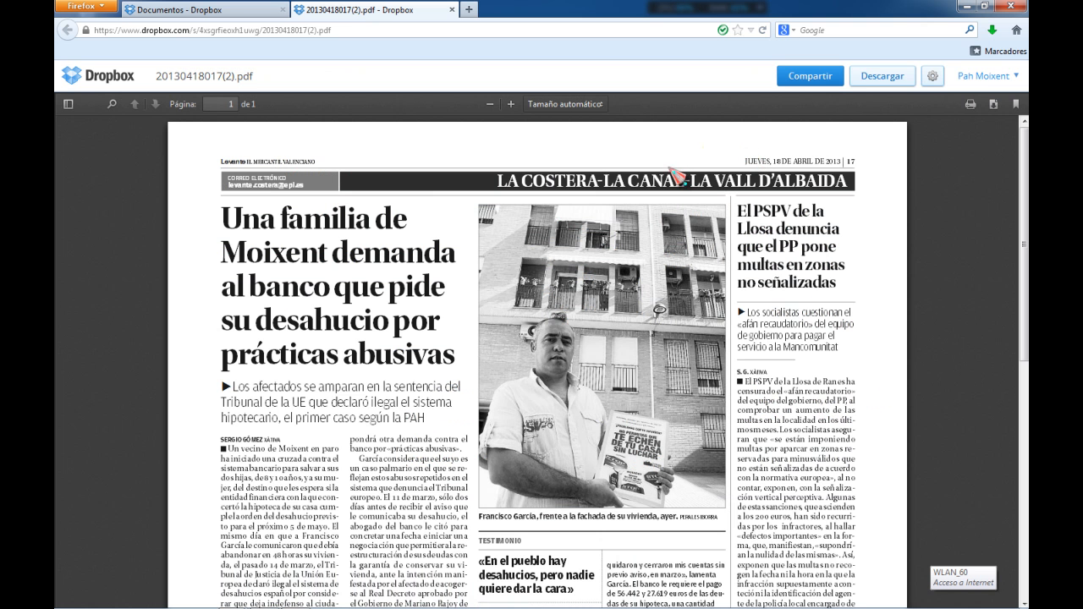
Switch to Outlook and open the PAH MOIXENT GMAIL account's inbox
{"action": "left_click", "coordinate": [966, 7]}
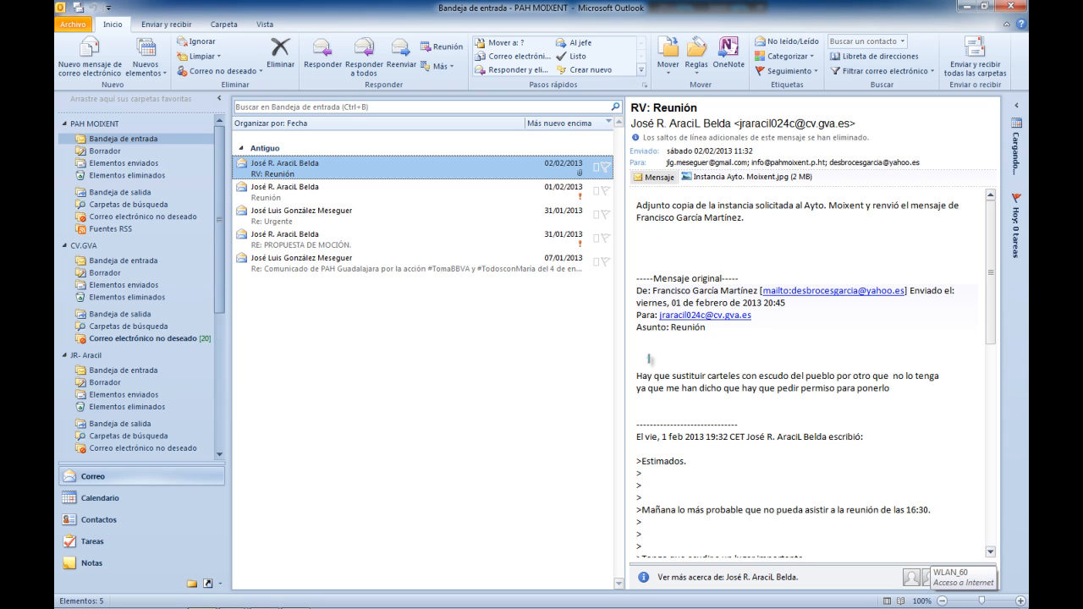
{"action": "left_click", "coordinate": [65, 125]}
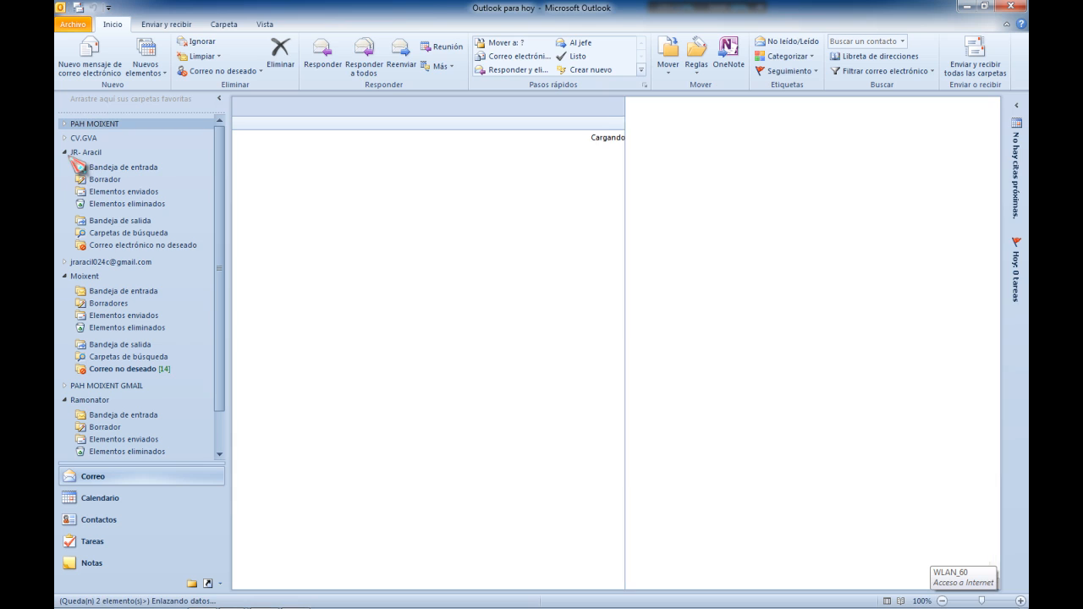
{"action": "left_click", "coordinate": [65, 153]}
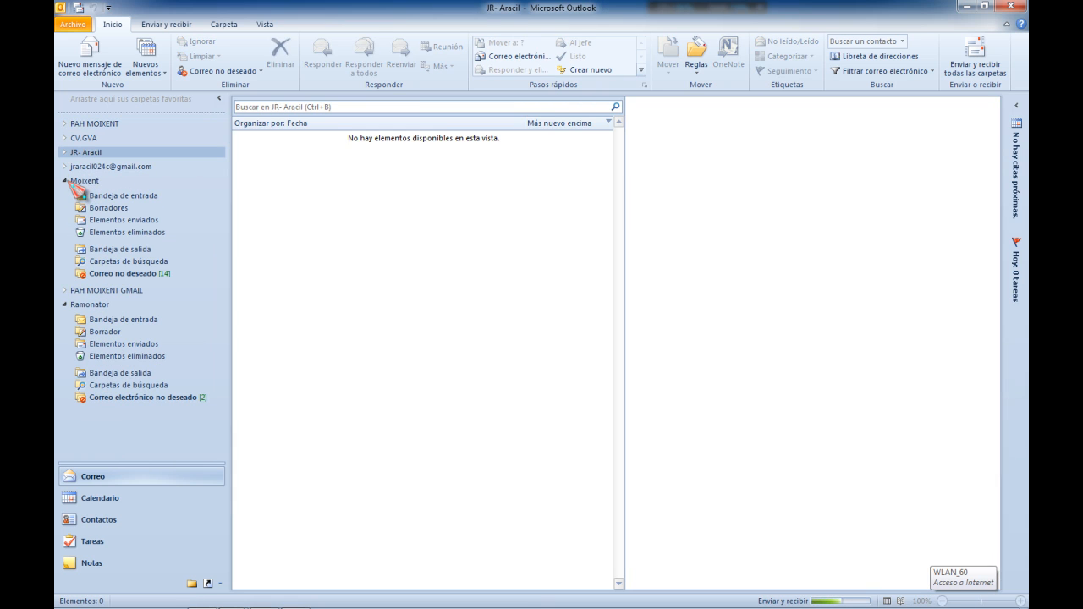
{"action": "left_click", "coordinate": [65, 182]}
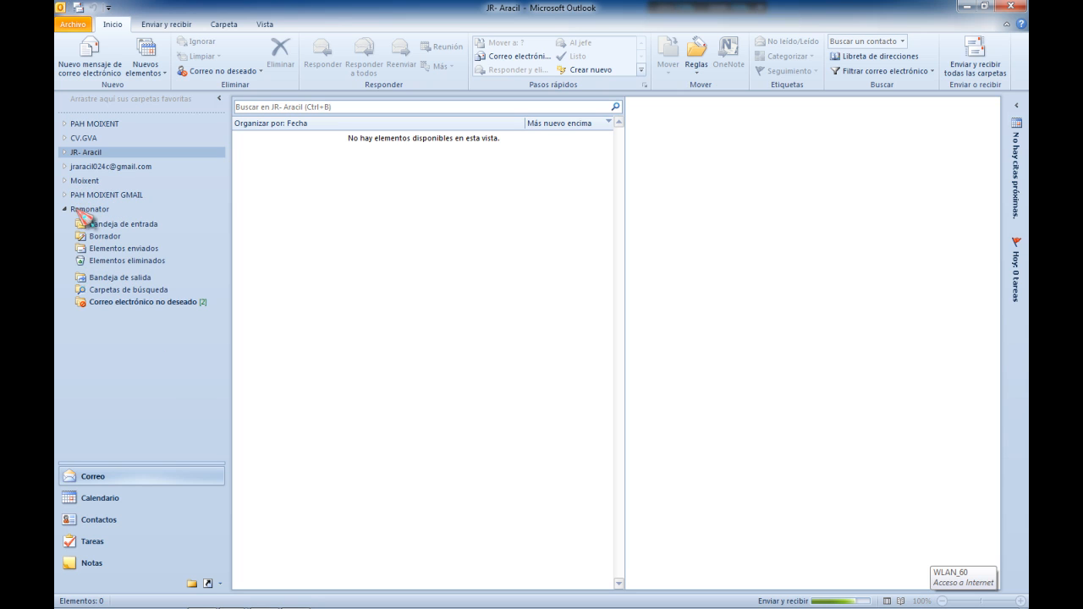
{"action": "left_click", "coordinate": [64, 195]}
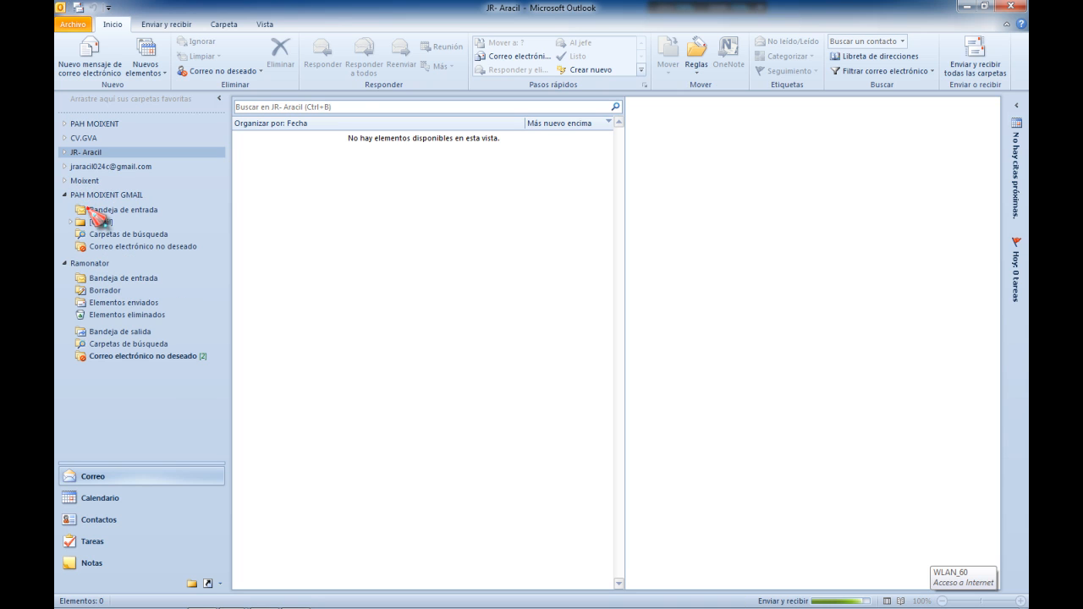
{"action": "left_click", "coordinate": [90, 210]}
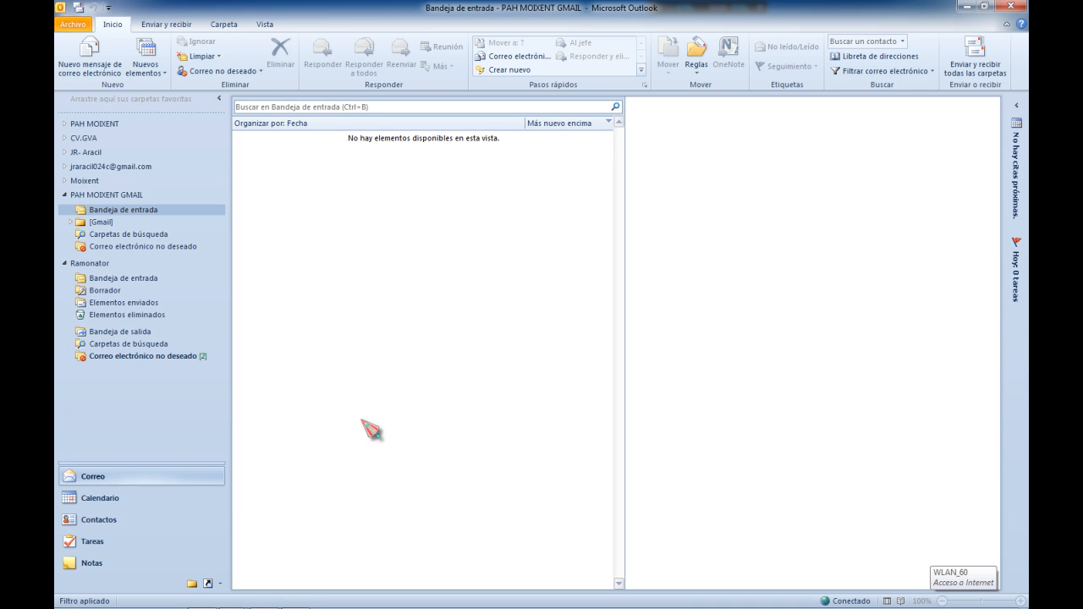
{"action": "left_click", "coordinate": [65, 195]}
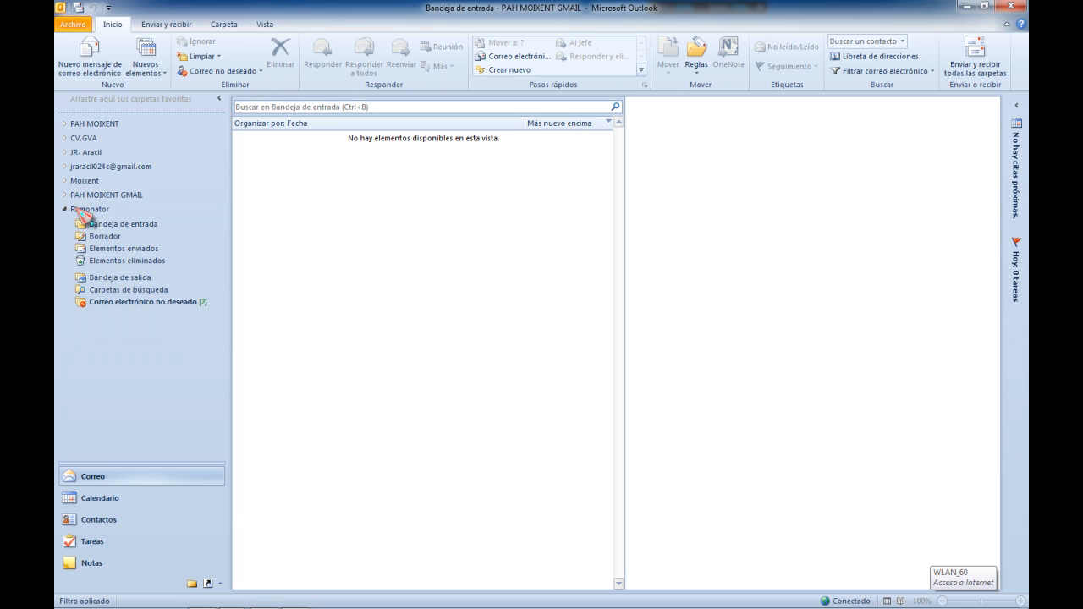
{"action": "left_click", "coordinate": [65, 209]}
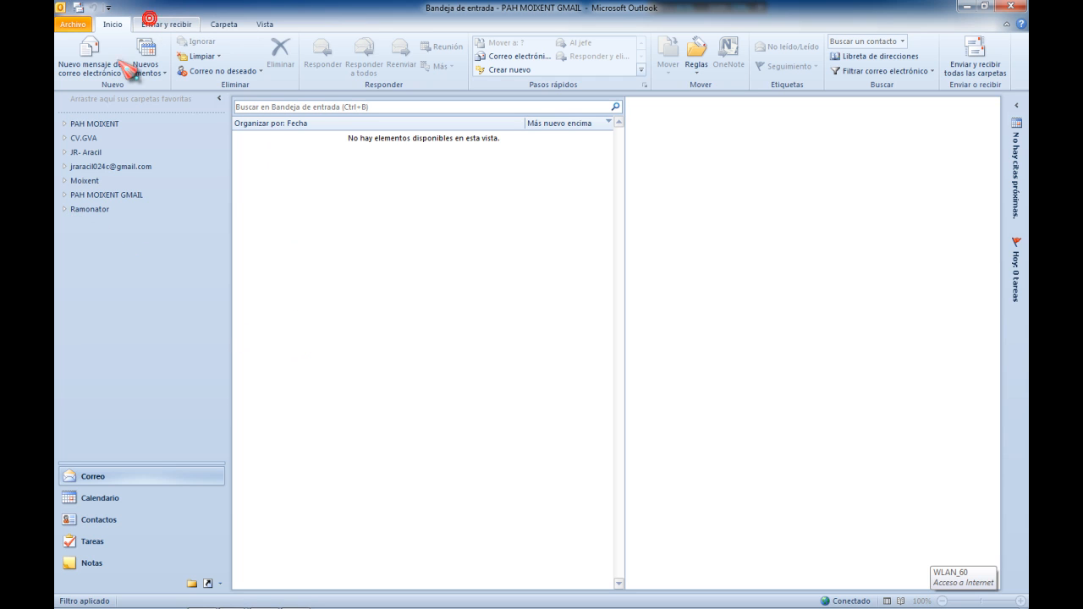
Send and receive all folders, then reopen the PAH MOIXENT GMAIL inbox
{"action": "scroll", "coordinate": [182, 60], "scroll_direction": "down", "scroll_amount": 1}
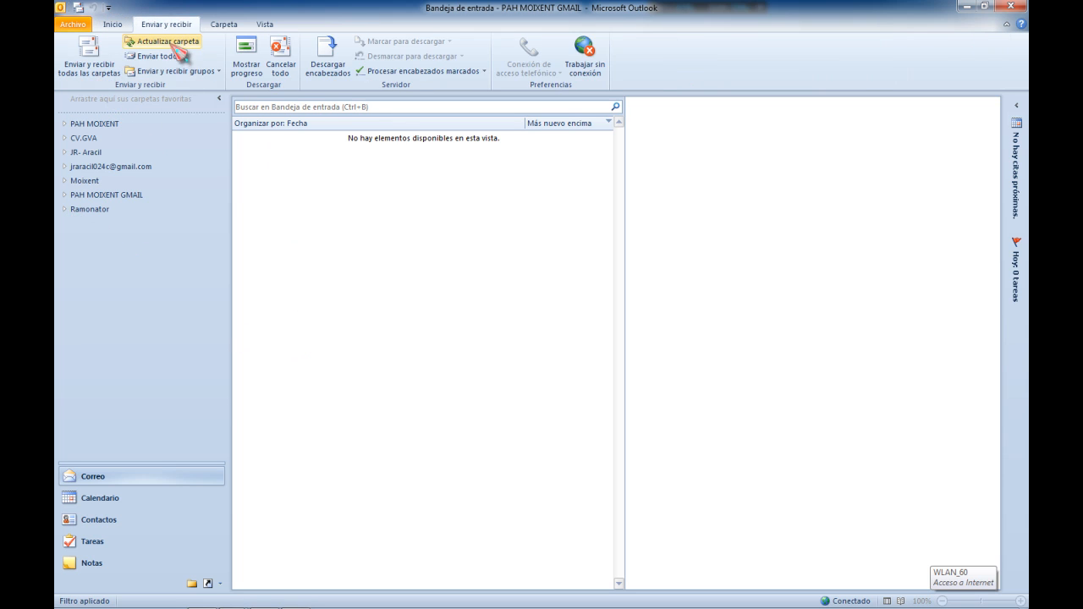
{"action": "left_click", "coordinate": [93, 67]}
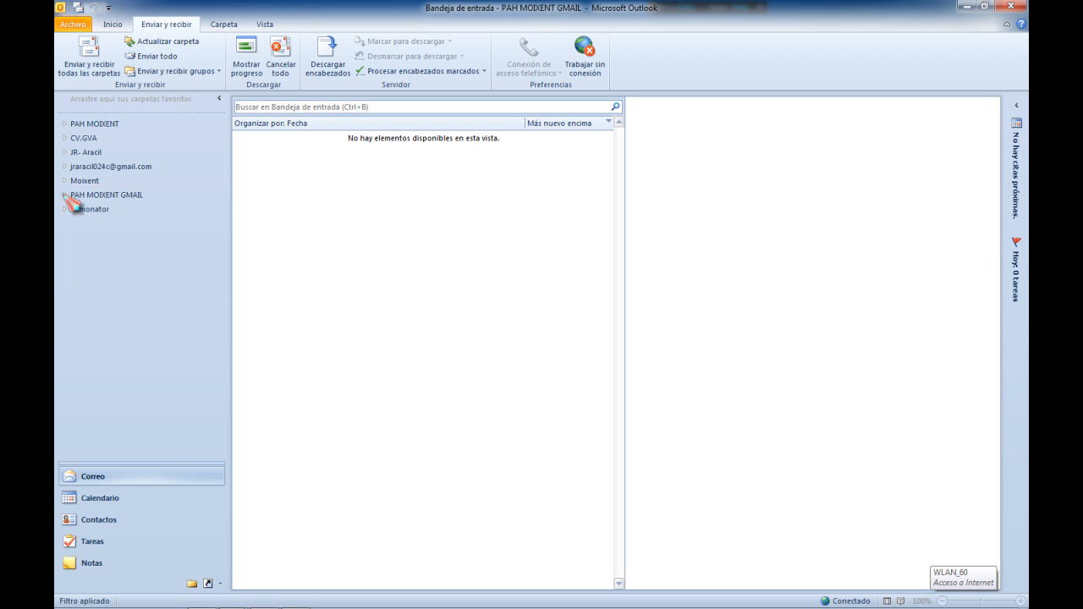
{"action": "left_click", "coordinate": [65, 194]}
{"action": "left_click", "coordinate": [101, 210]}
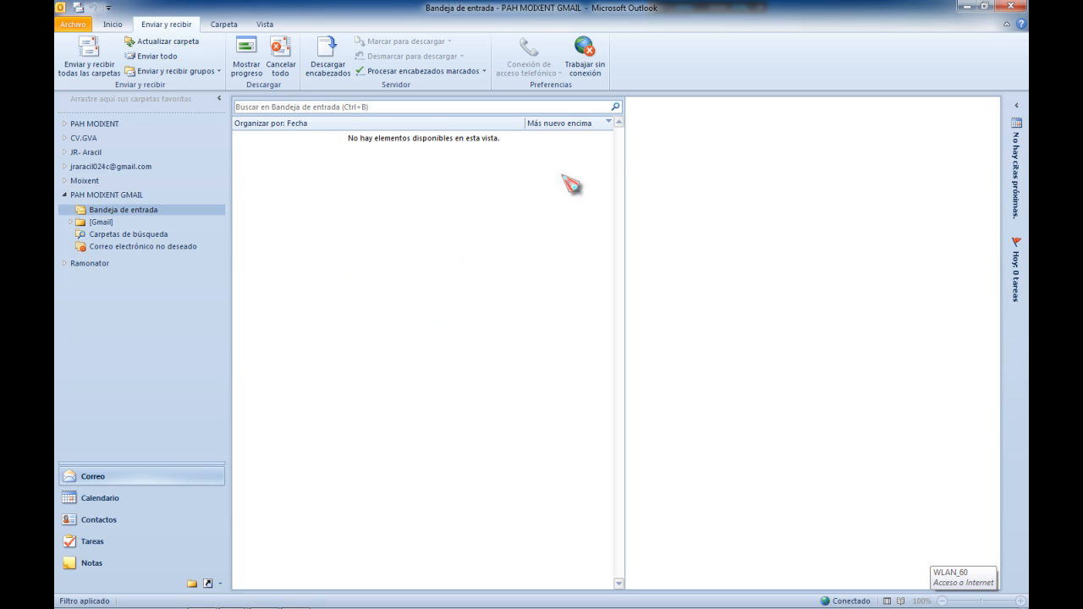
Leave Outlook and return to the Dropbox Documentos tab in the browser
{"action": "left_click", "coordinate": [966, 6]}
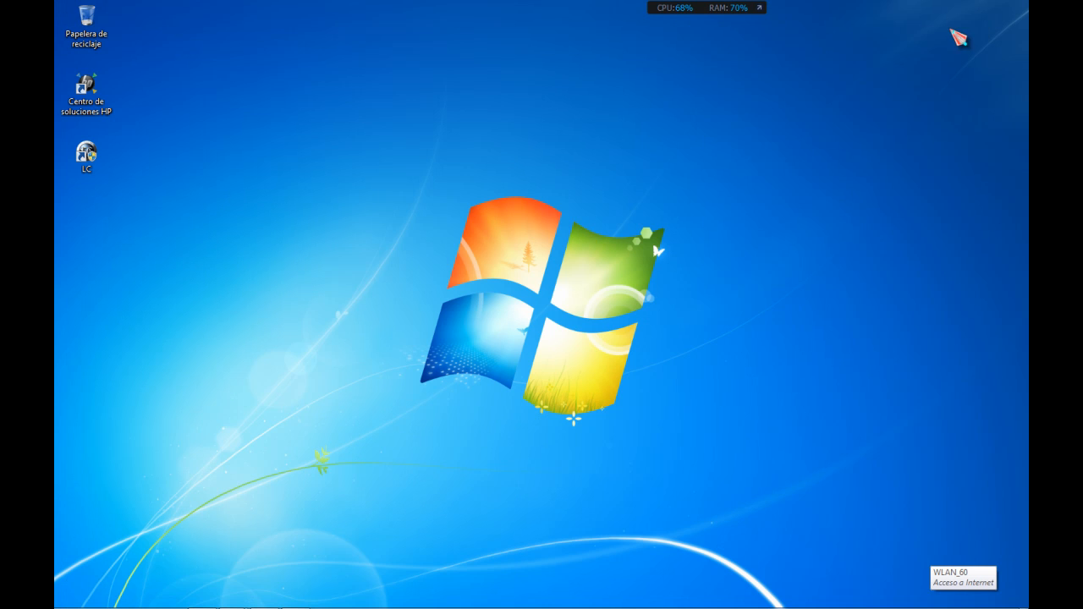
{"action": "mouse_move", "coordinate": [234, 607]}
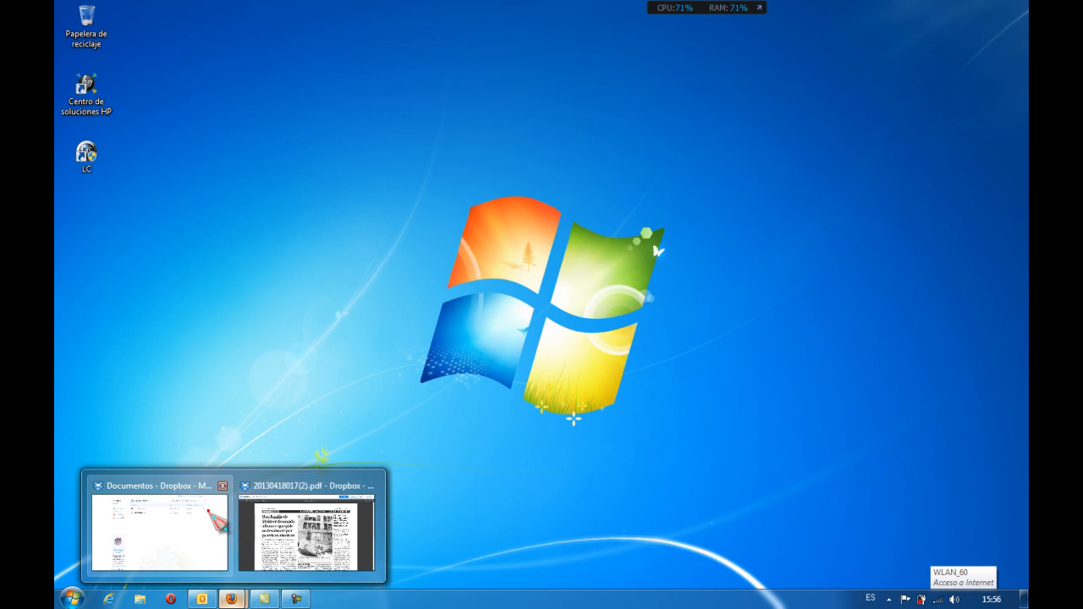
{"action": "left_click", "coordinate": [208, 515]}
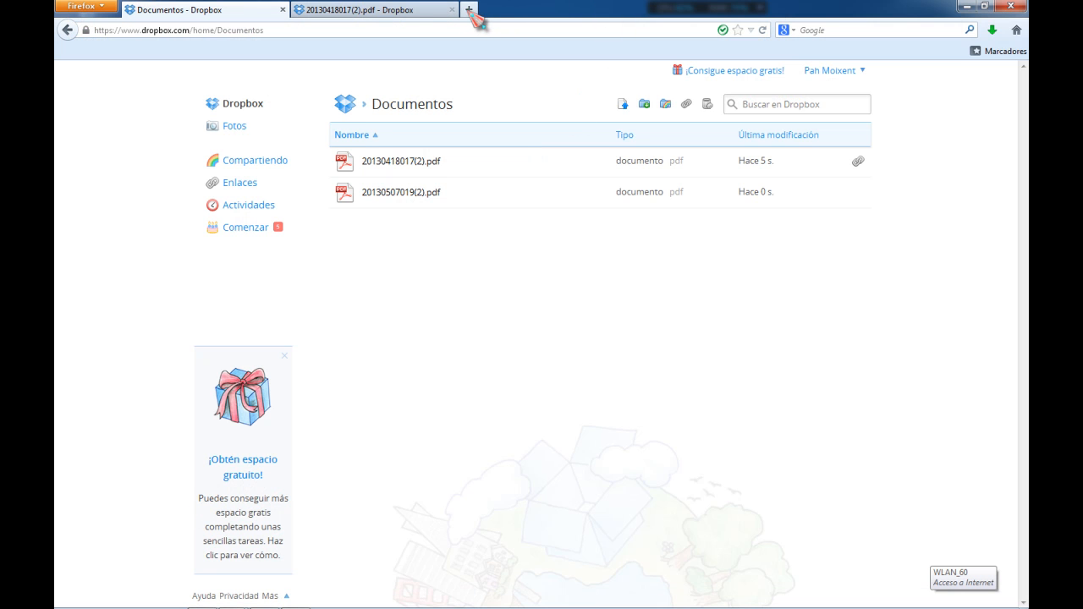
Open a new browser tab and search Google for gmail
{"action": "left_click", "coordinate": [471, 9]}
{"action": "left_click", "coordinate": [836, 32]}
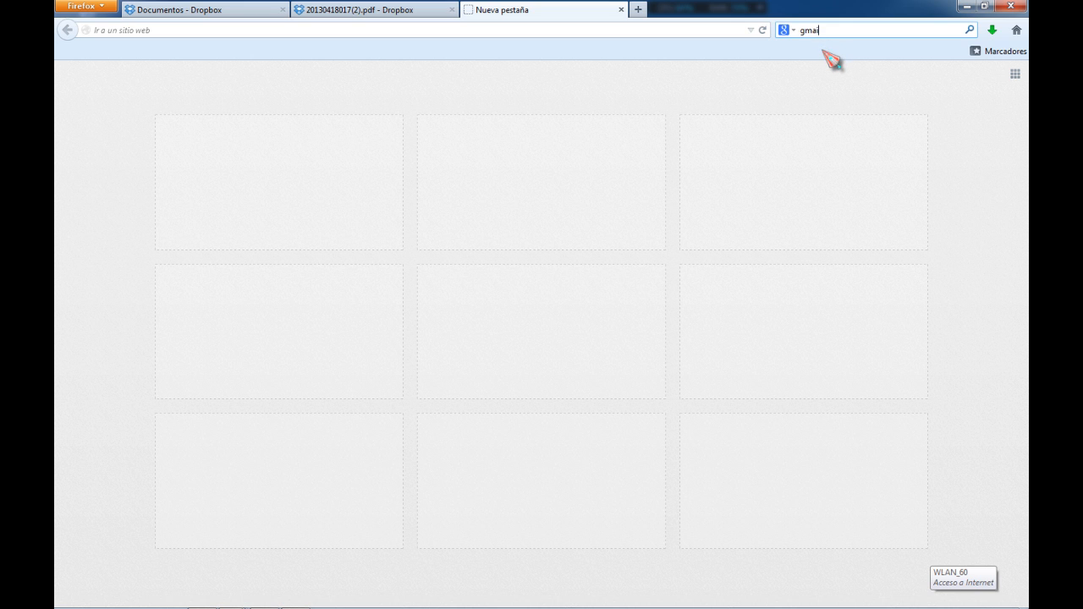
{"action": "key", "text": "Return"}
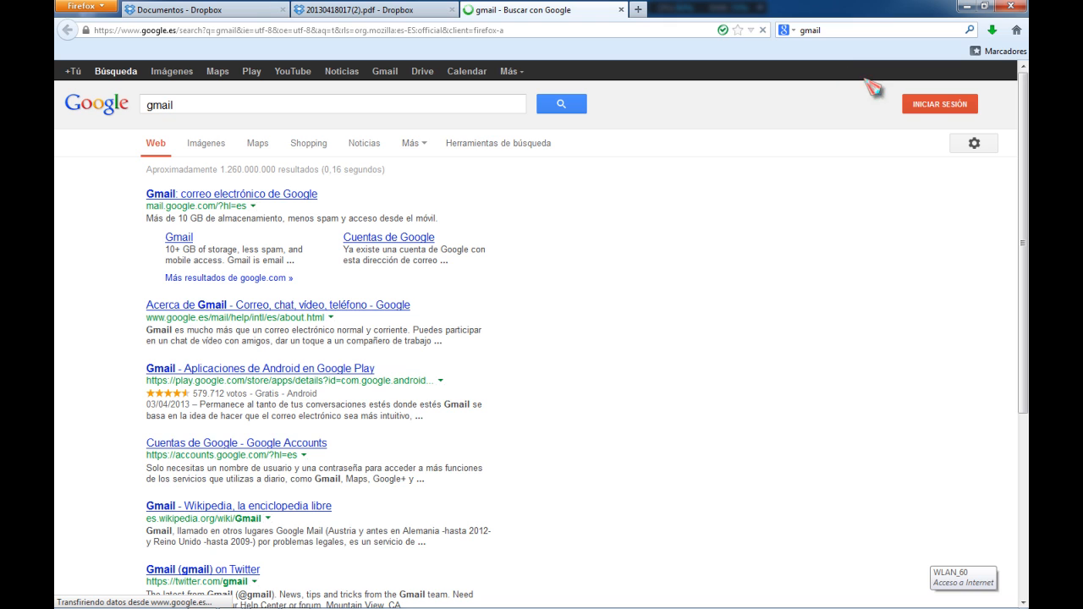
Sign in to Google with the saved account from the suggestions and open Gmail
{"action": "left_click", "coordinate": [922, 108]}
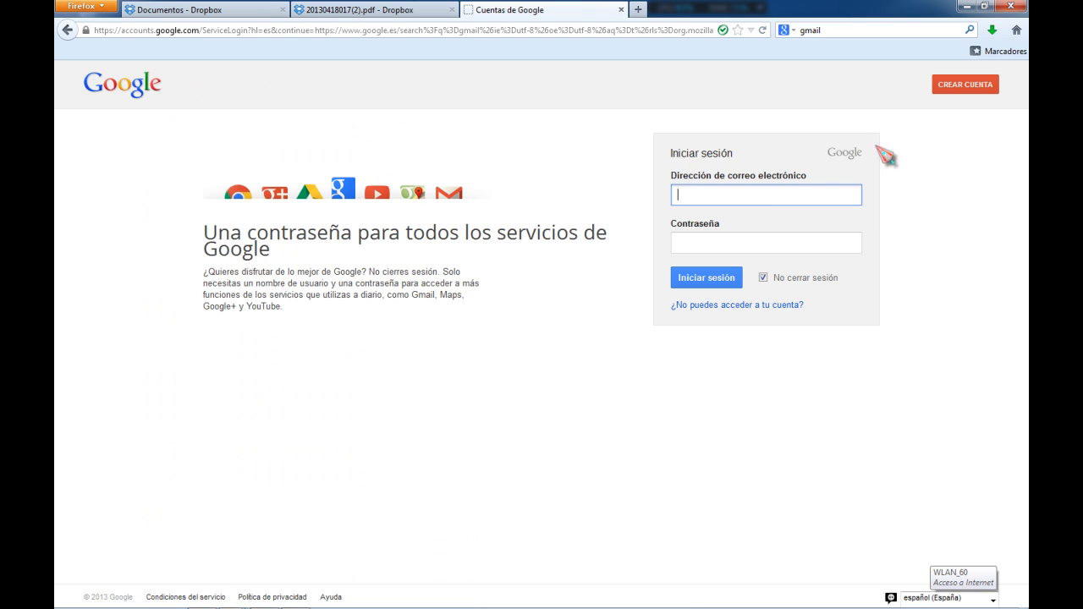
{"action": "left_click", "coordinate": [725, 199]}
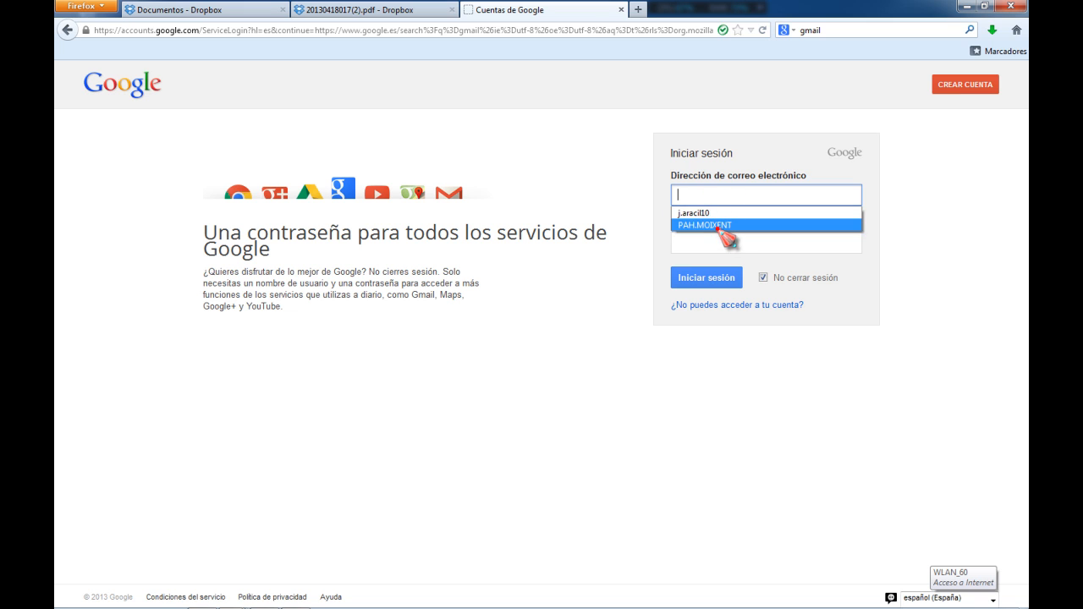
{"action": "left_click", "coordinate": [718, 226]}
{"action": "left_click", "coordinate": [707, 278]}
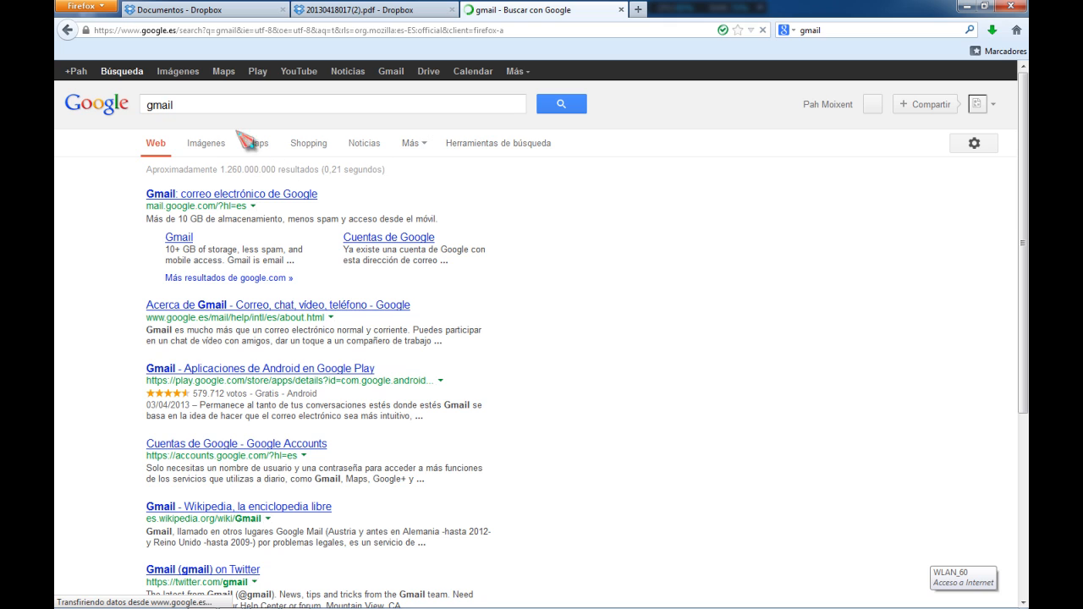
{"action": "left_click", "coordinate": [393, 74]}
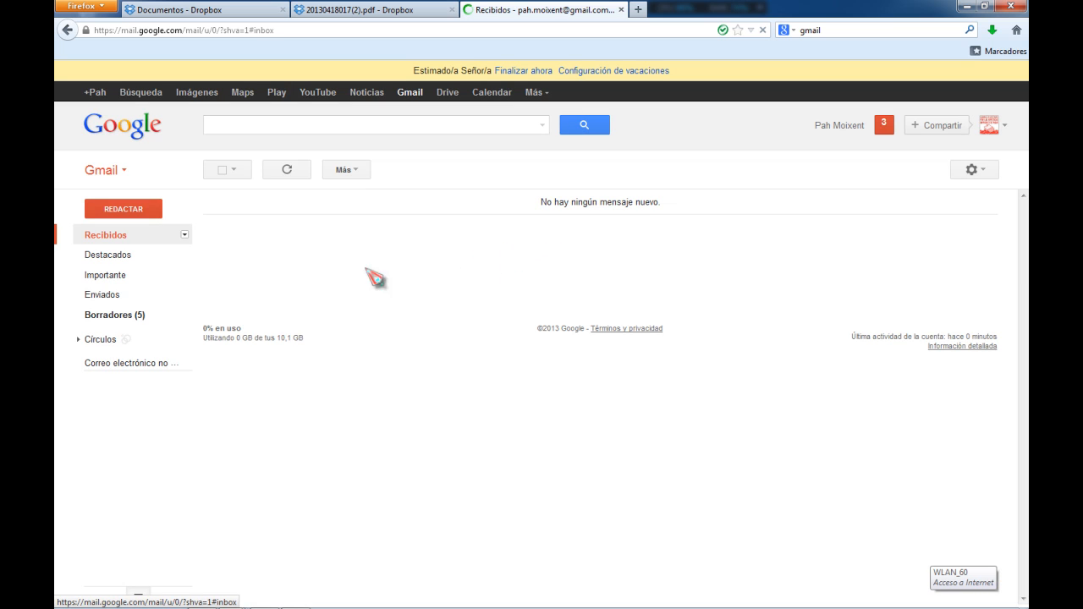
Open the starred messages in Gmail
{"action": "left_click", "coordinate": [119, 256]}
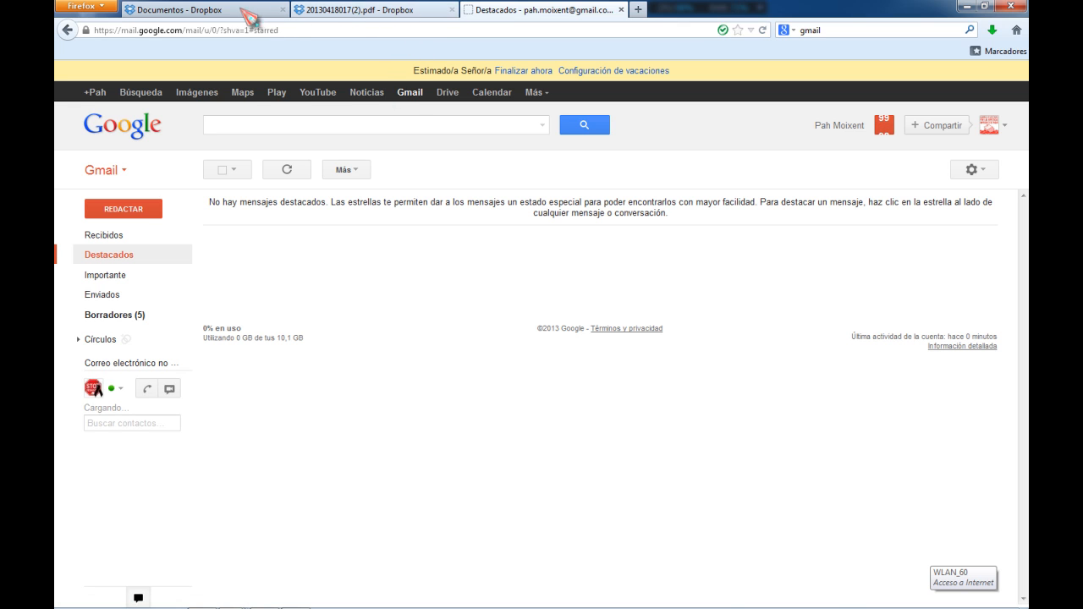
Switch back to the Dropbox tab and create a new folder named Videos in the Dropbox root
{"action": "left_click", "coordinate": [238, 12]}
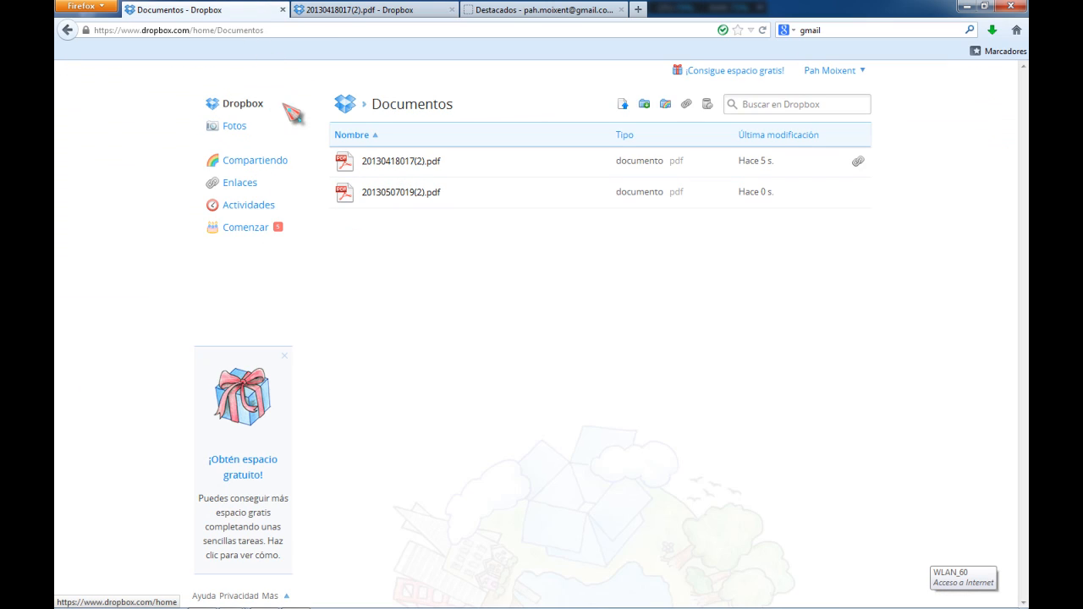
{"action": "left_click", "coordinate": [235, 103]}
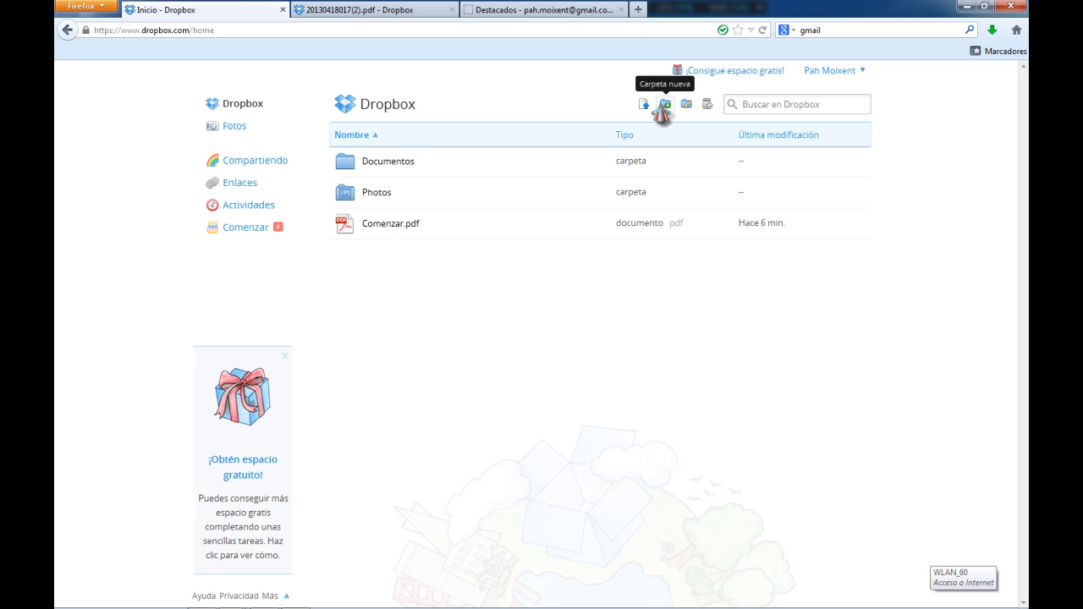
{"action": "left_click", "coordinate": [663, 104]}
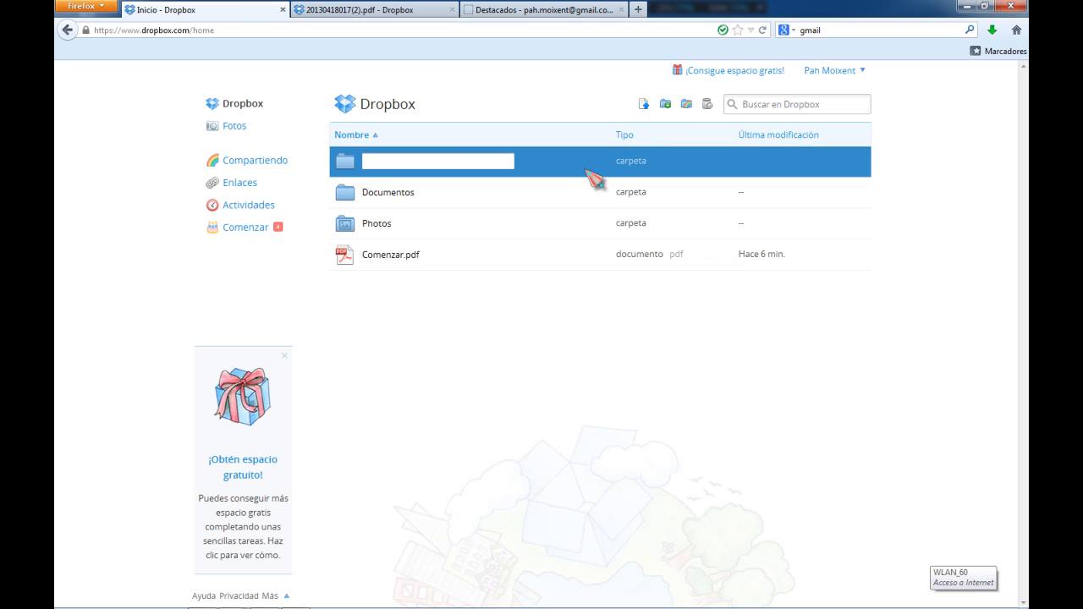
{"action": "type", "text": "Vídeos"}
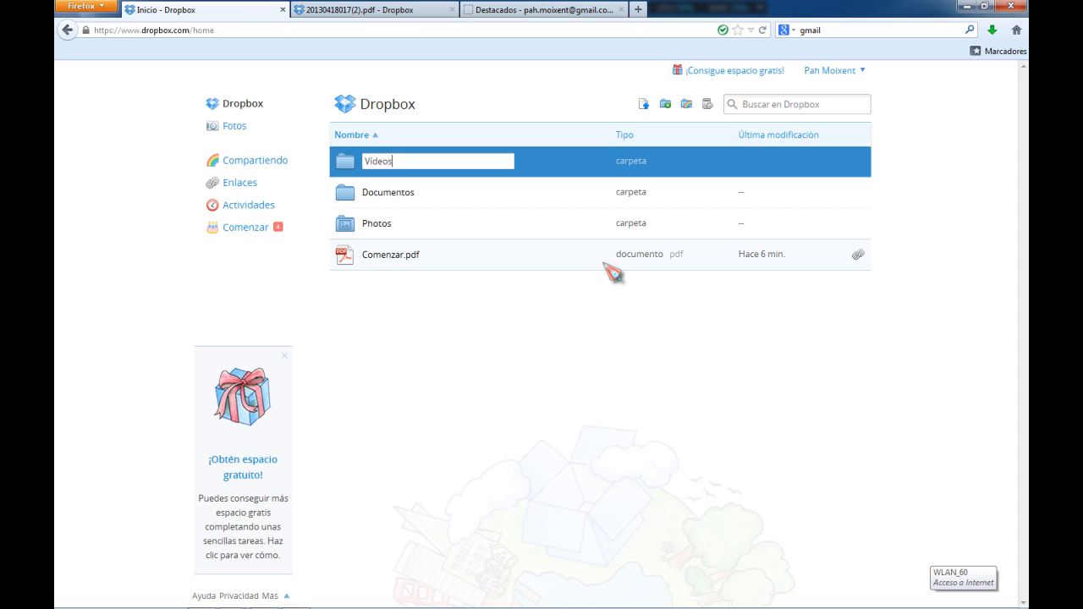
{"action": "type", "text": "ideos"}
{"action": "key", "text": "Return"}
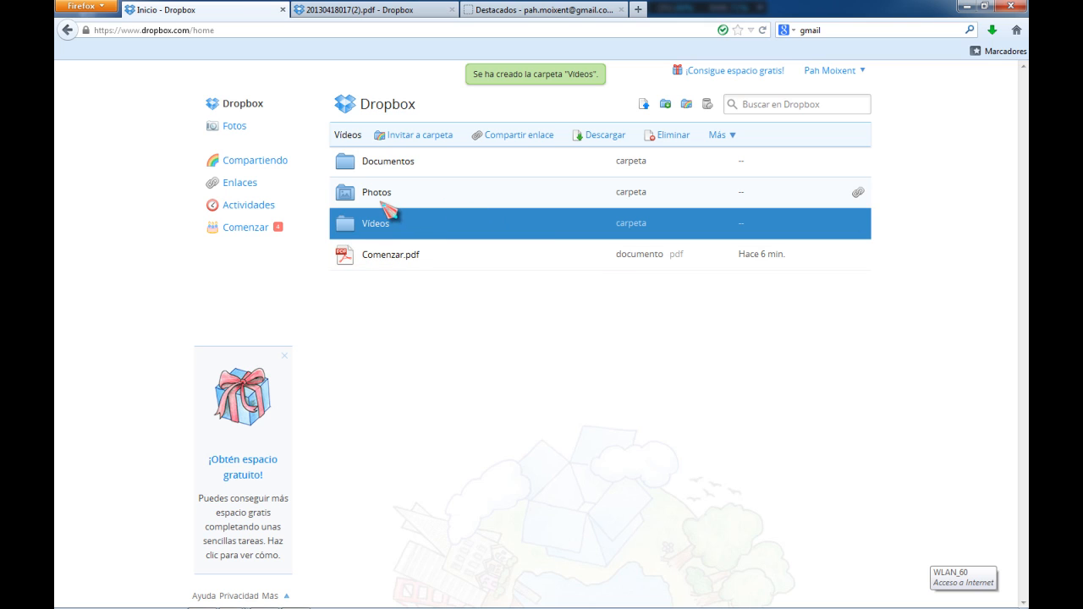
{"action": "right_click", "coordinate": [455, 178]}
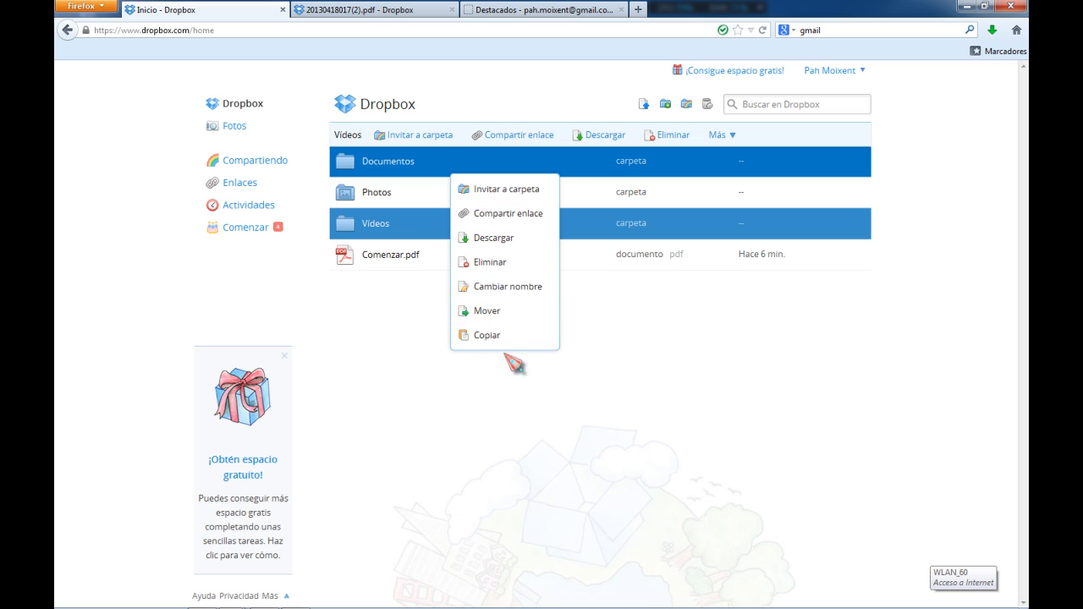
{"action": "left_click", "coordinate": [621, 425]}
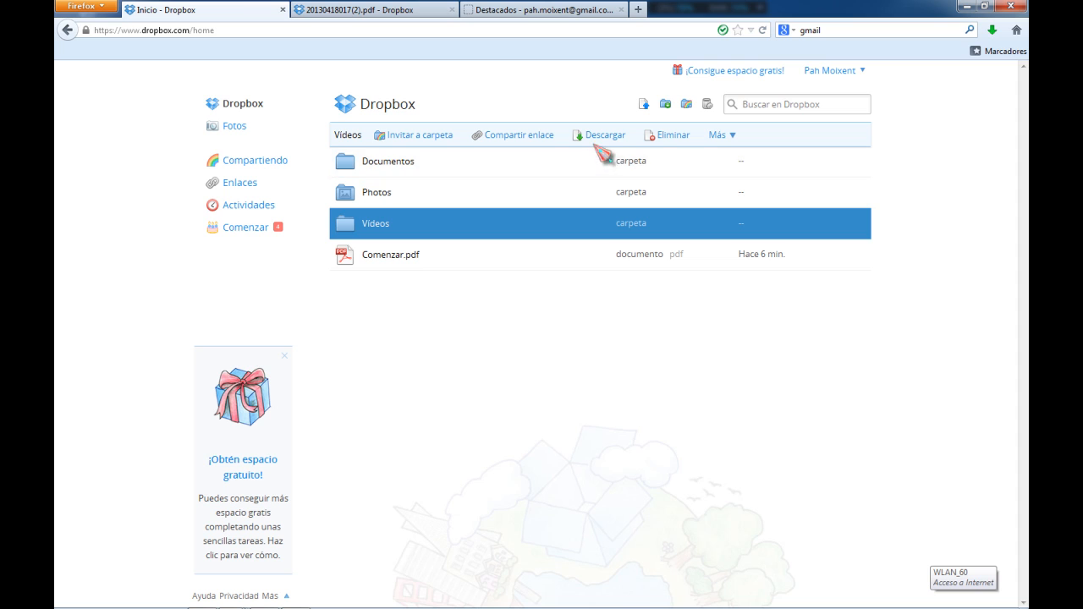
Open the page for earning free Dropbox space, scroll through its bonus options, and return to the Dropbox home
{"action": "left_click", "coordinate": [751, 73]}
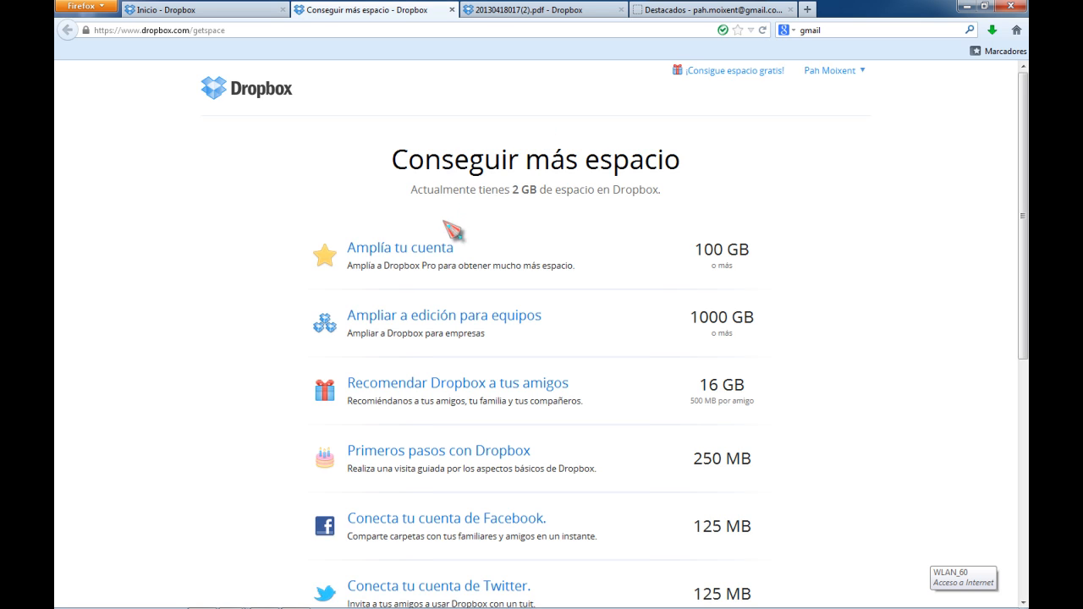
{"action": "scroll", "coordinate": [406, 273], "scroll_direction": "down", "scroll_amount": 5}
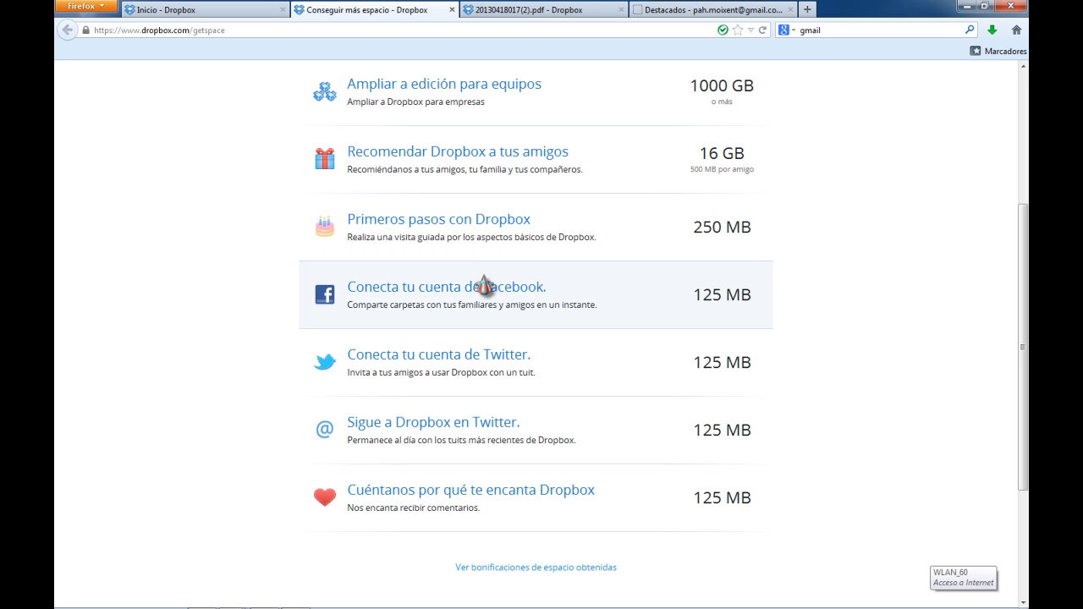
{"action": "scroll", "coordinate": [496, 302], "scroll_direction": "down", "scroll_amount": 3}
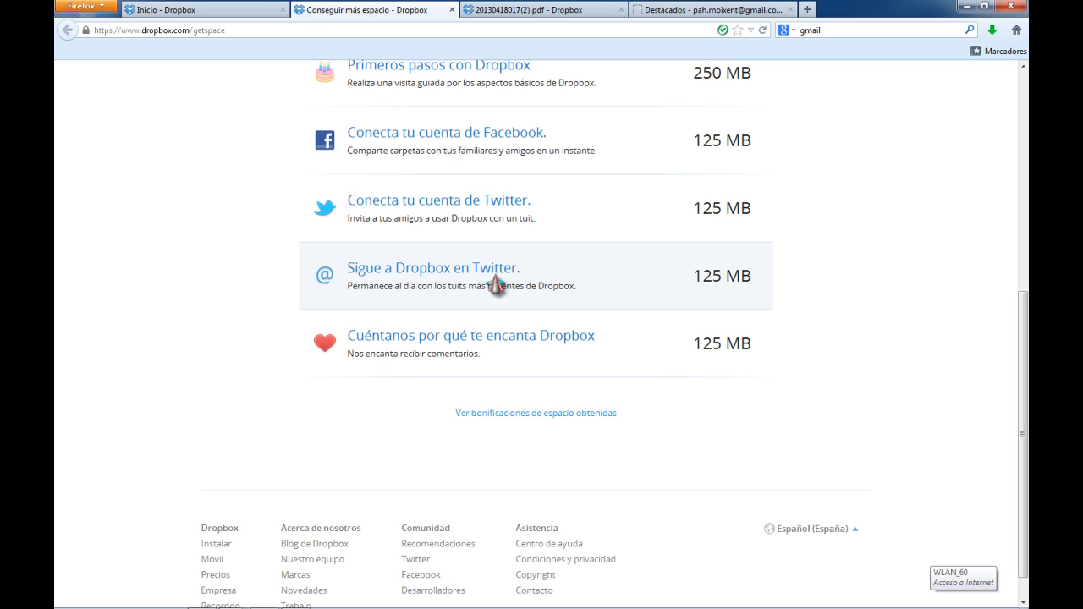
{"action": "scroll", "coordinate": [496, 285], "scroll_direction": "down", "scroll_amount": 1}
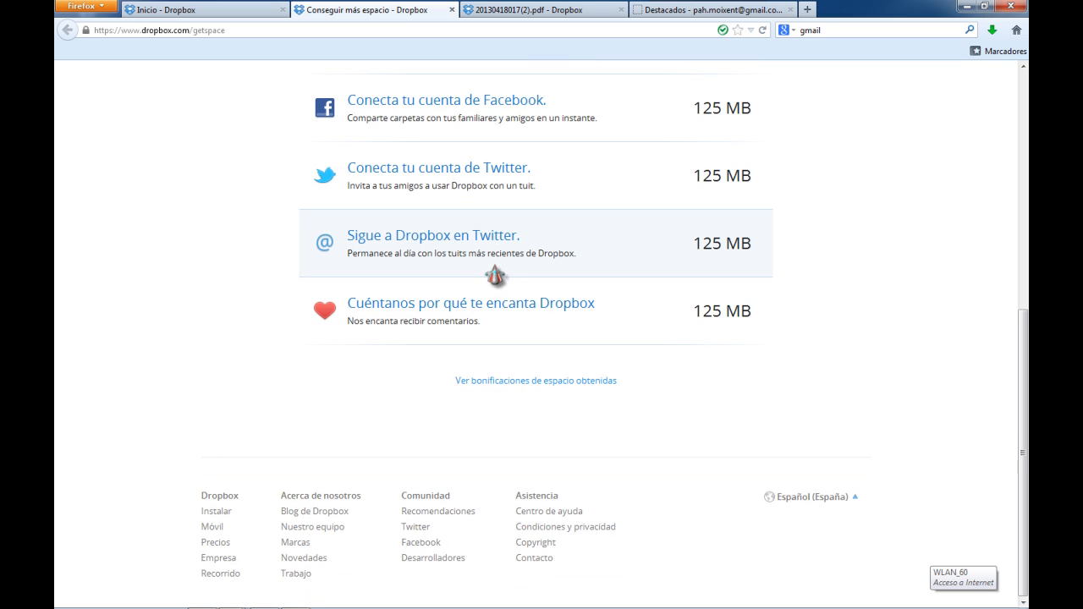
{"action": "scroll", "coordinate": [496, 277], "scroll_direction": "up", "scroll_amount": 5}
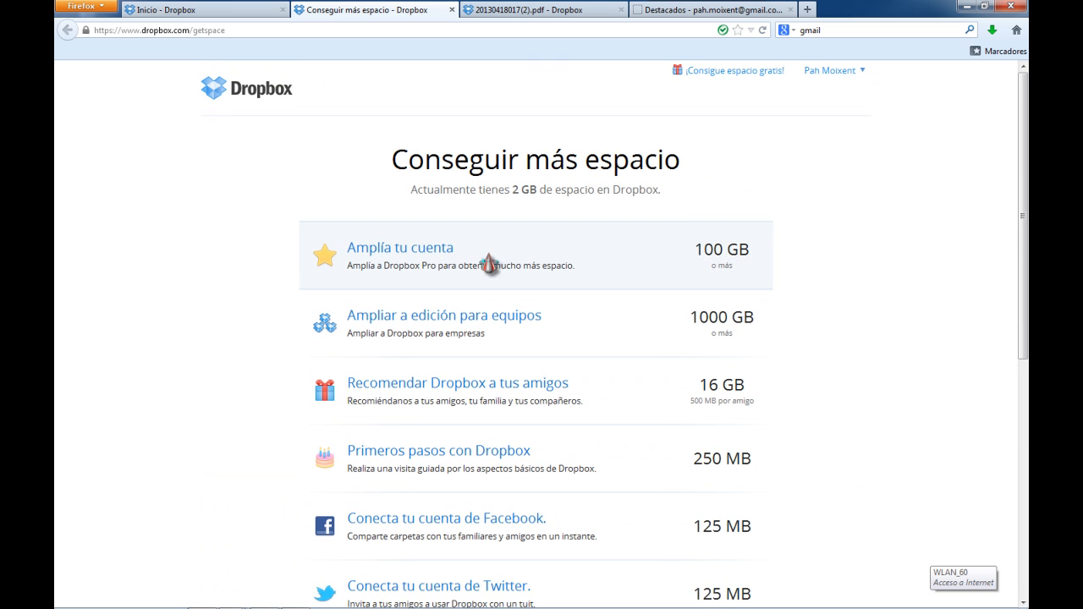
{"action": "left_click", "coordinate": [270, 97]}
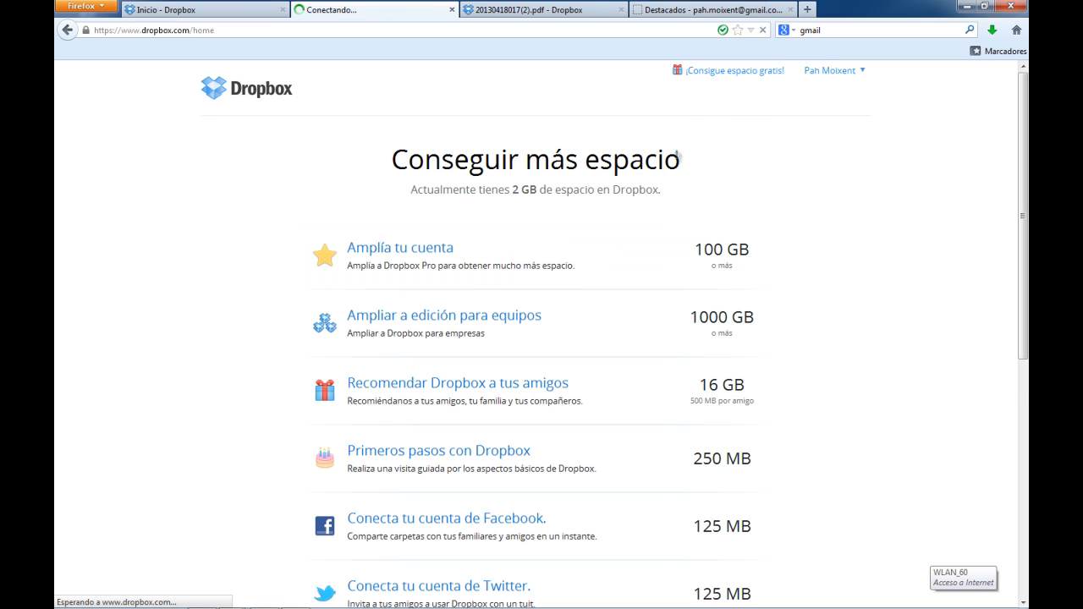
Open the account settings and review each tab: account information, account settings, security, space bonus and applications
{"action": "left_click", "coordinate": [833, 71]}
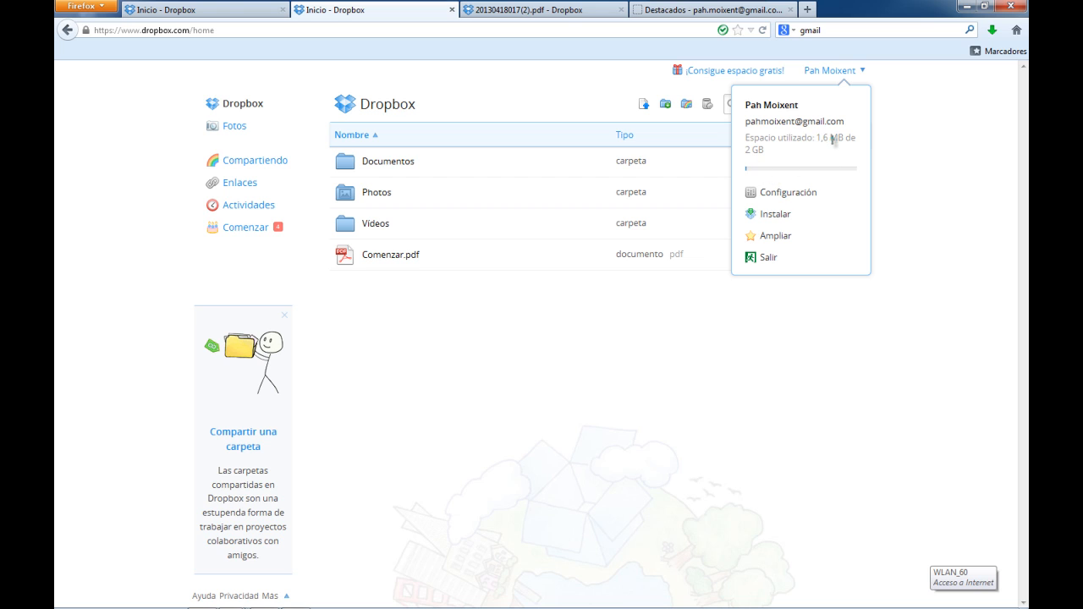
{"action": "left_click", "coordinate": [762, 199]}
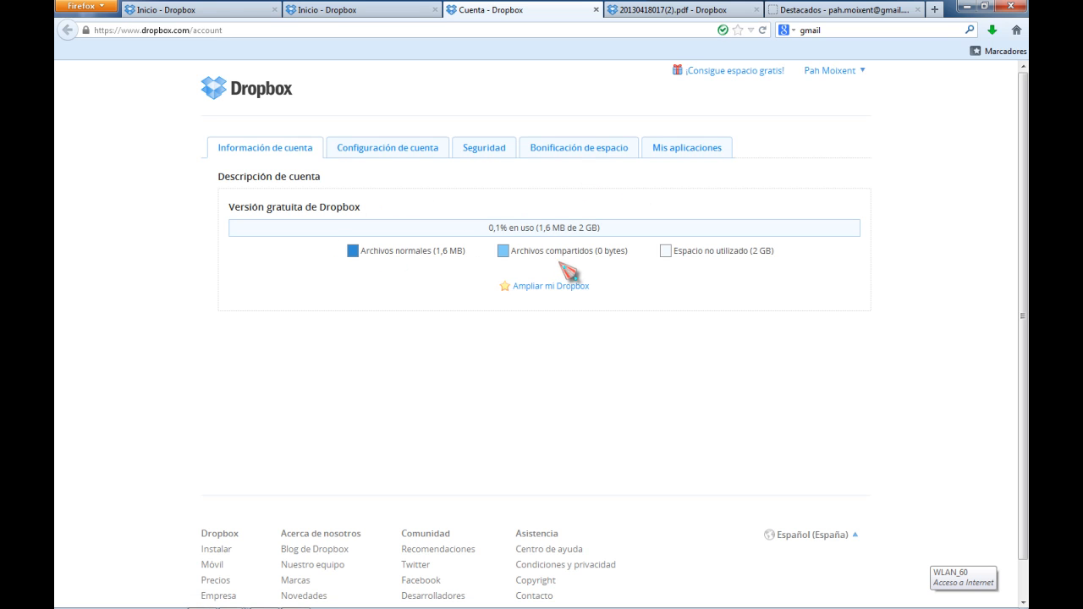
{"action": "left_click", "coordinate": [398, 146]}
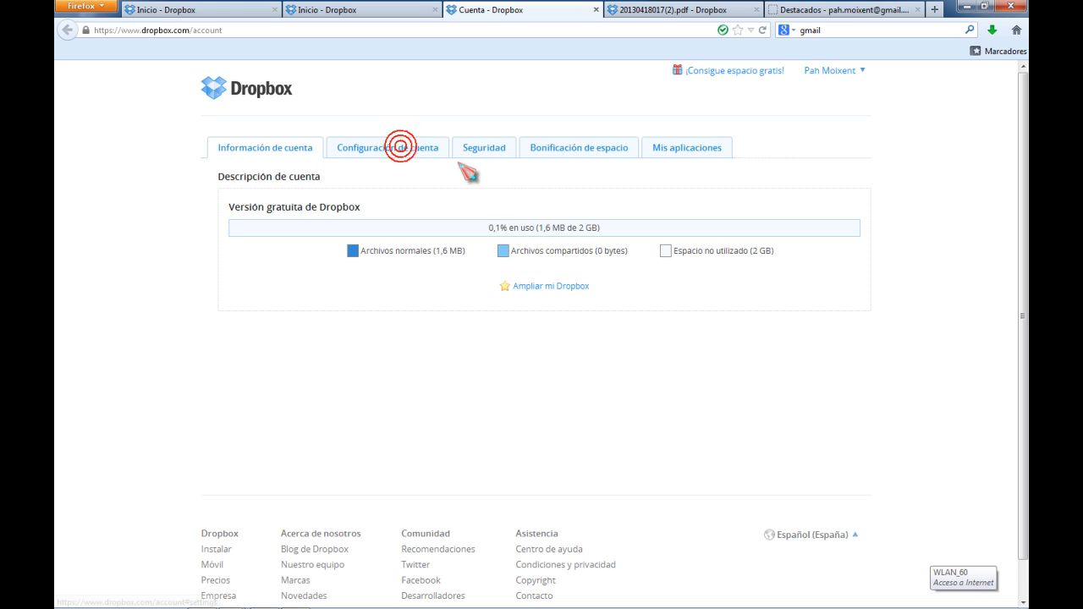
{"action": "left_click", "coordinate": [484, 150]}
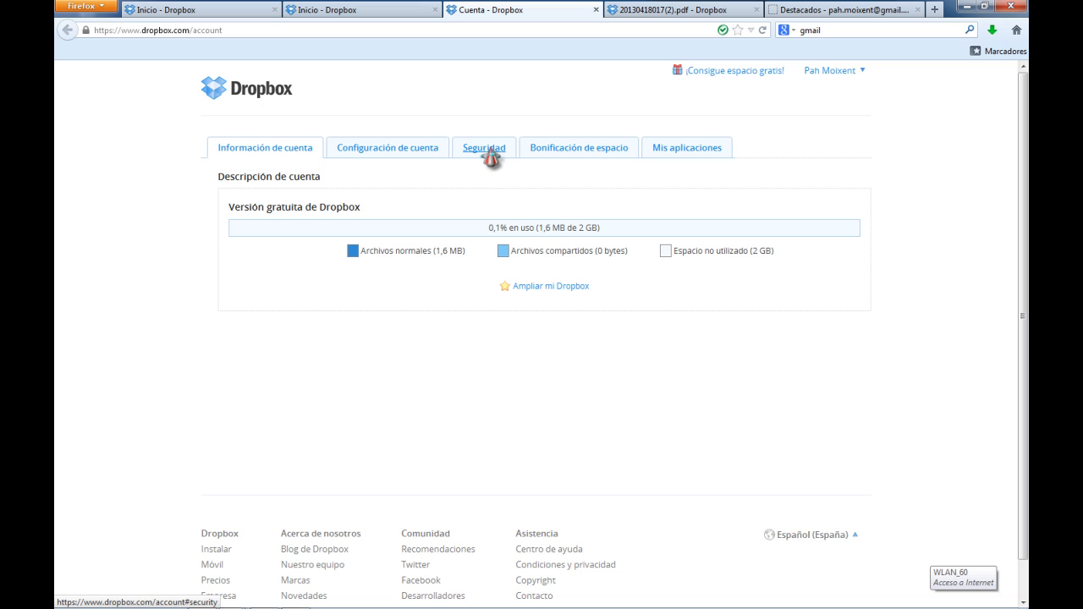
{"action": "left_click", "coordinate": [392, 151]}
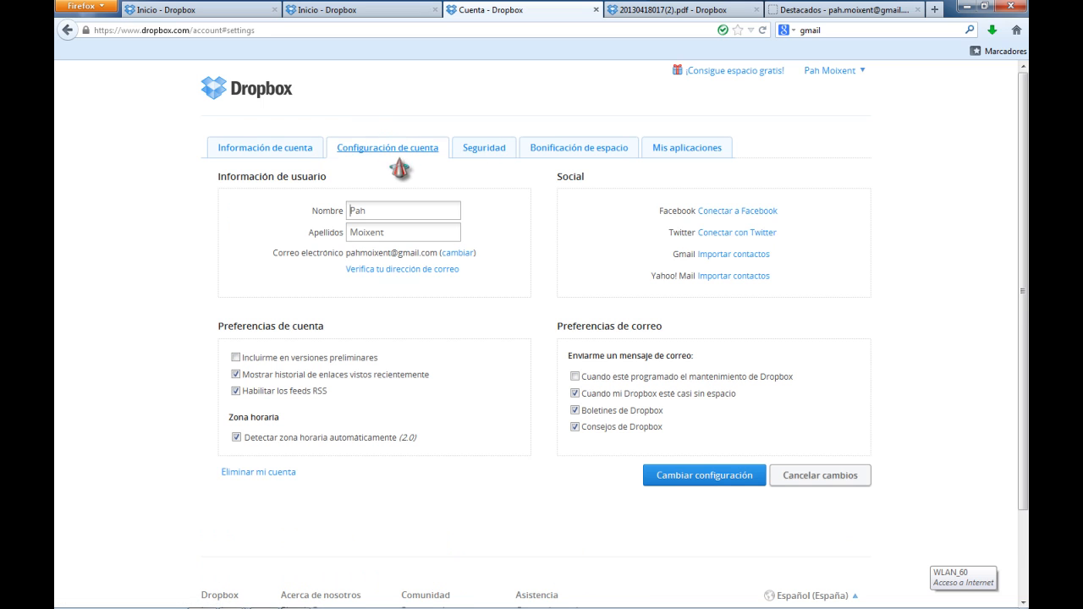
{"action": "left_click", "coordinate": [491, 152]}
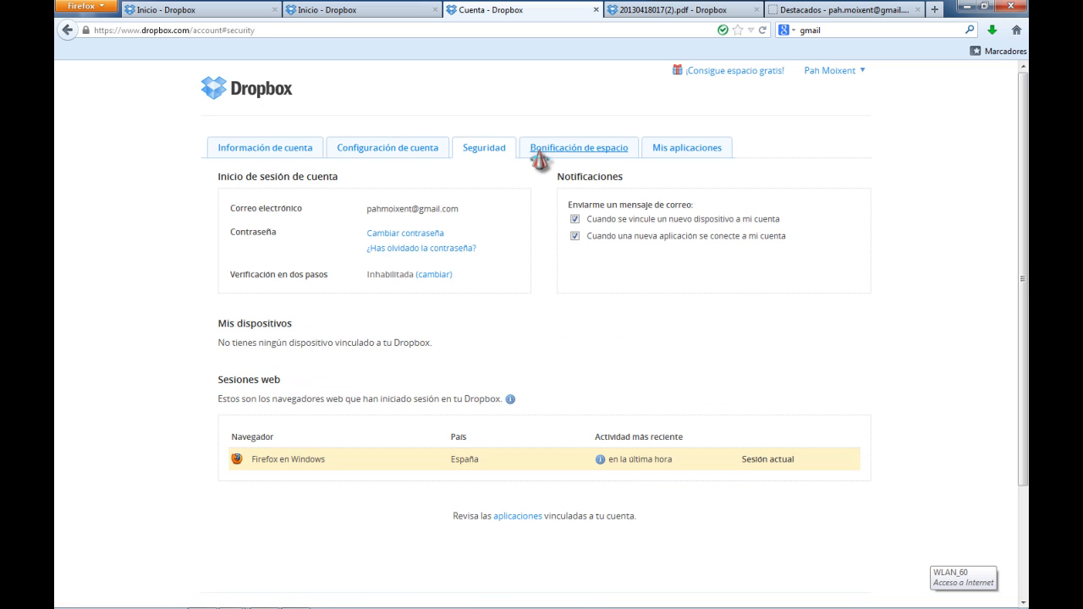
{"action": "left_click", "coordinate": [576, 149]}
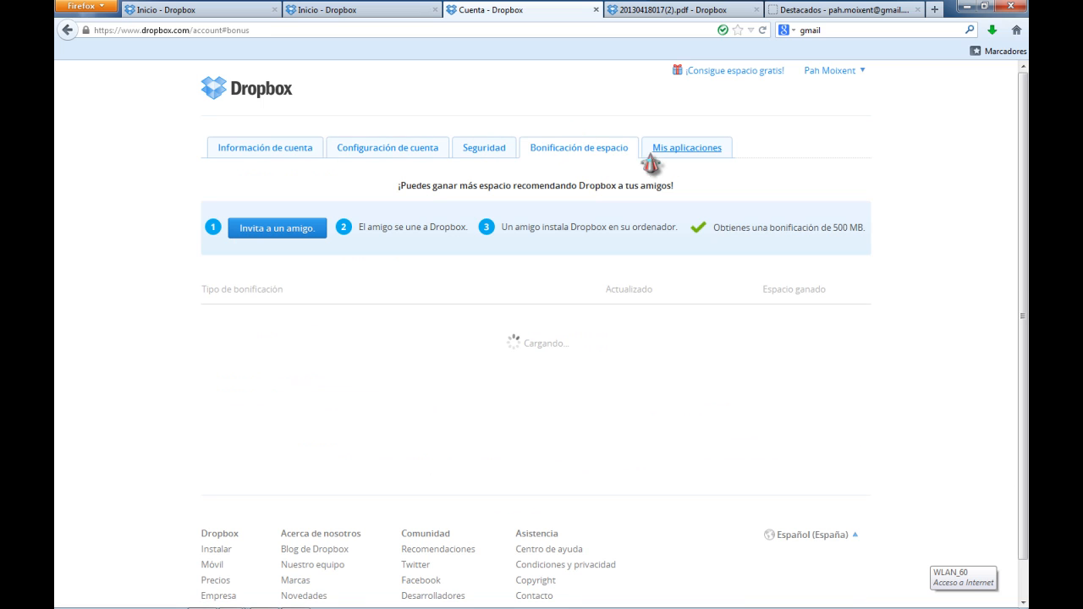
{"action": "left_click", "coordinate": [706, 153]}
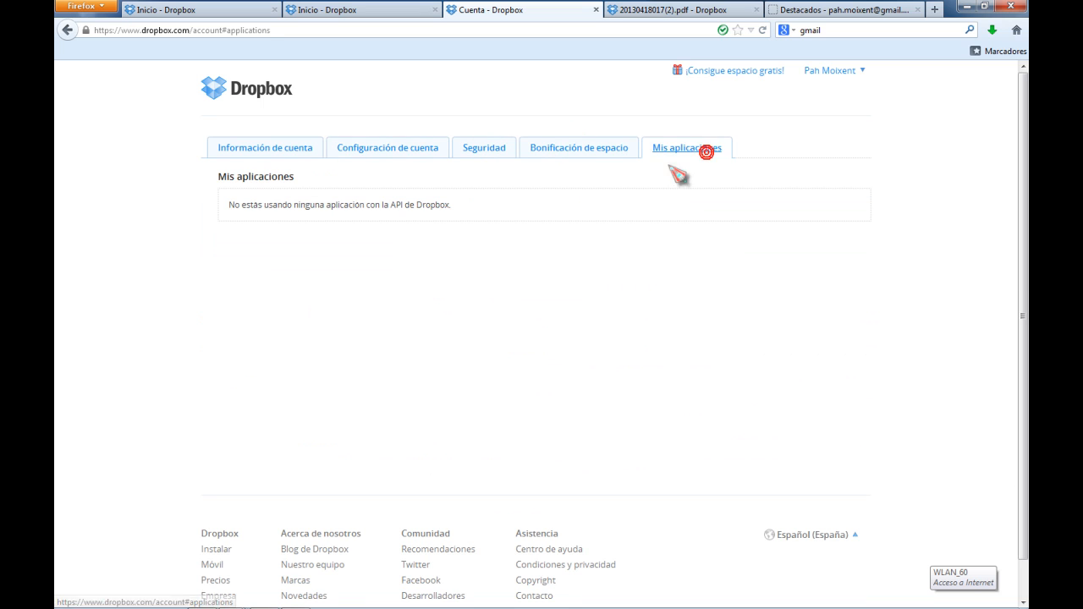
{"action": "left_click", "coordinate": [241, 90]}
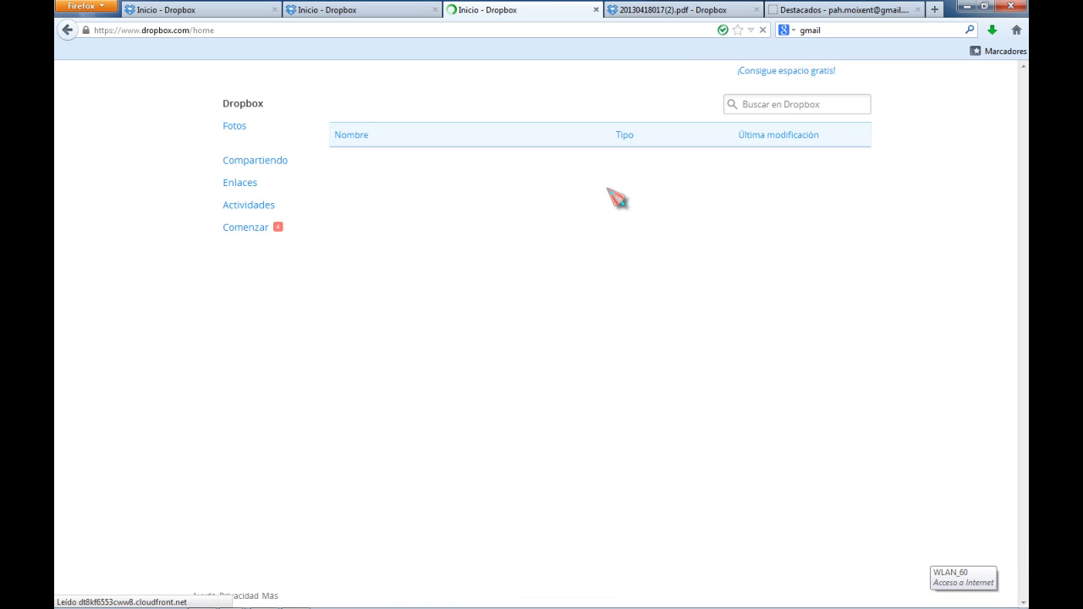
Open the getting-started checklist and page through the guided Dropbox tour
{"action": "left_click", "coordinate": [255, 230]}
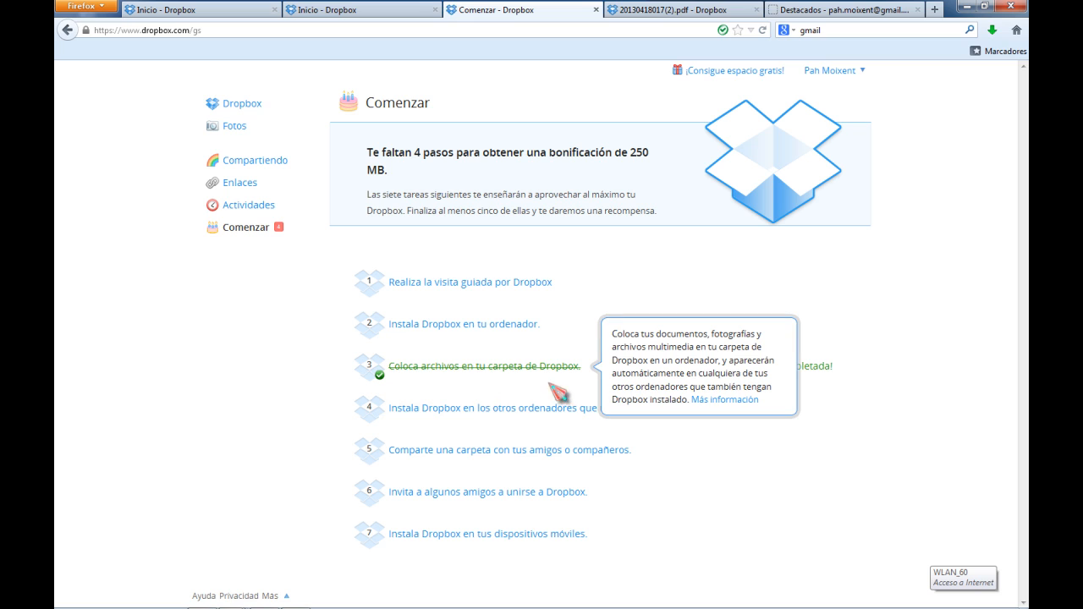
{"action": "left_click", "coordinate": [478, 285]}
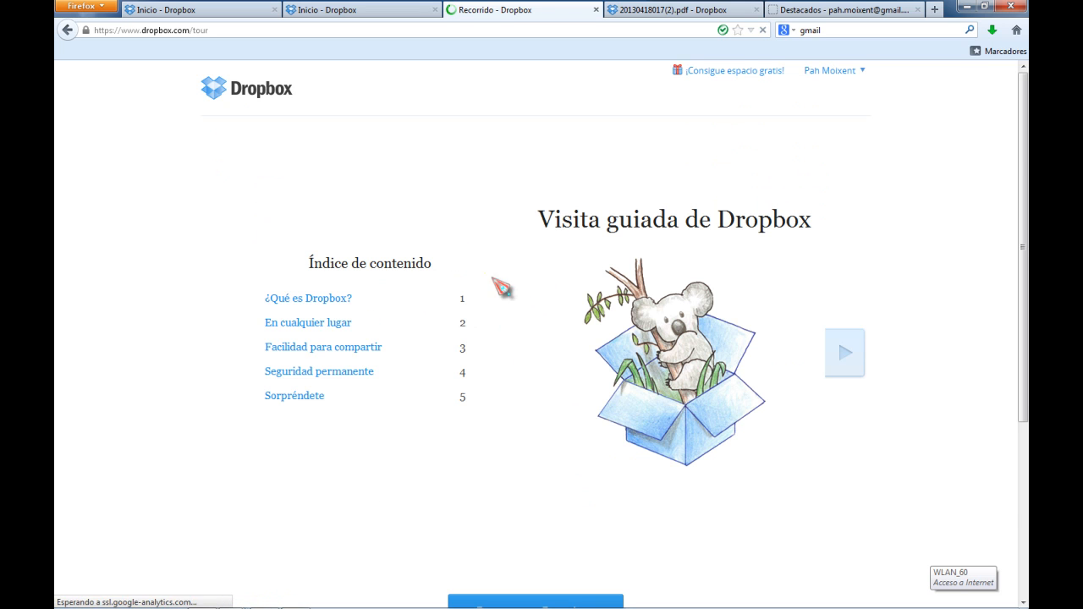
{"action": "scroll", "coordinate": [496, 285], "scroll_direction": "down", "scroll_amount": 5}
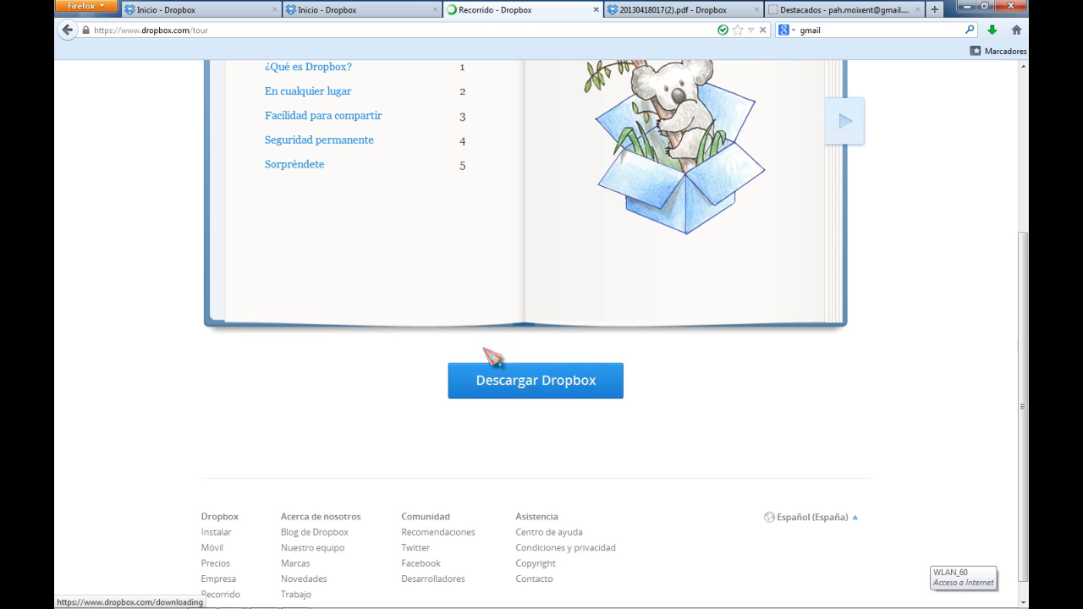
{"action": "scroll", "coordinate": [507, 356], "scroll_direction": "up", "scroll_amount": 5}
{"action": "left_click", "coordinate": [849, 366]}
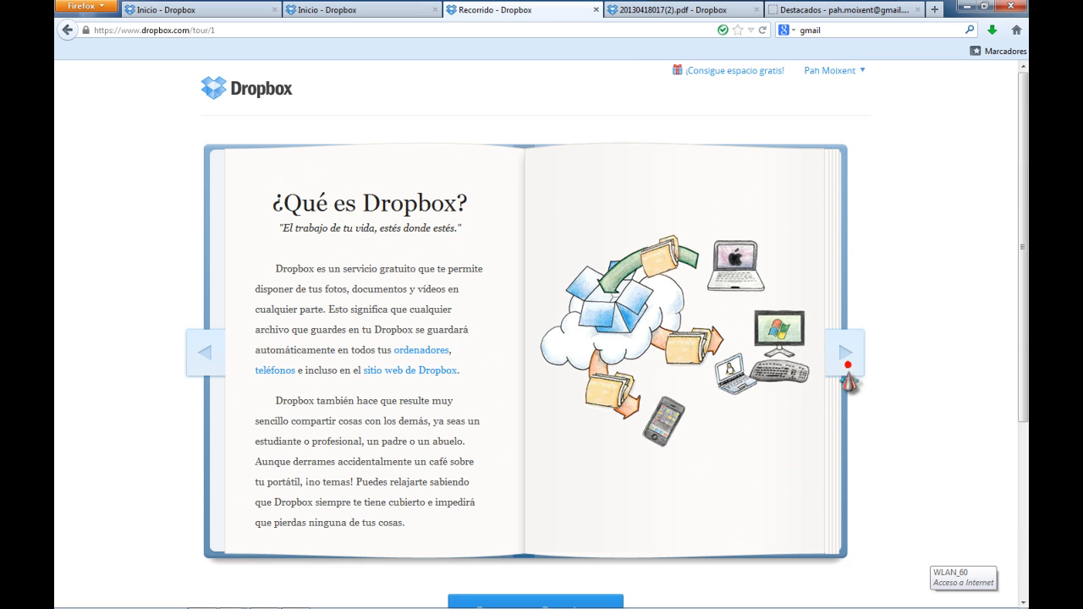
{"action": "left_click", "coordinate": [856, 369]}
{"action": "left_click", "coordinate": [859, 368]}
{"action": "left_click", "coordinate": [860, 369]}
{"action": "left_click", "coordinate": [860, 368]}
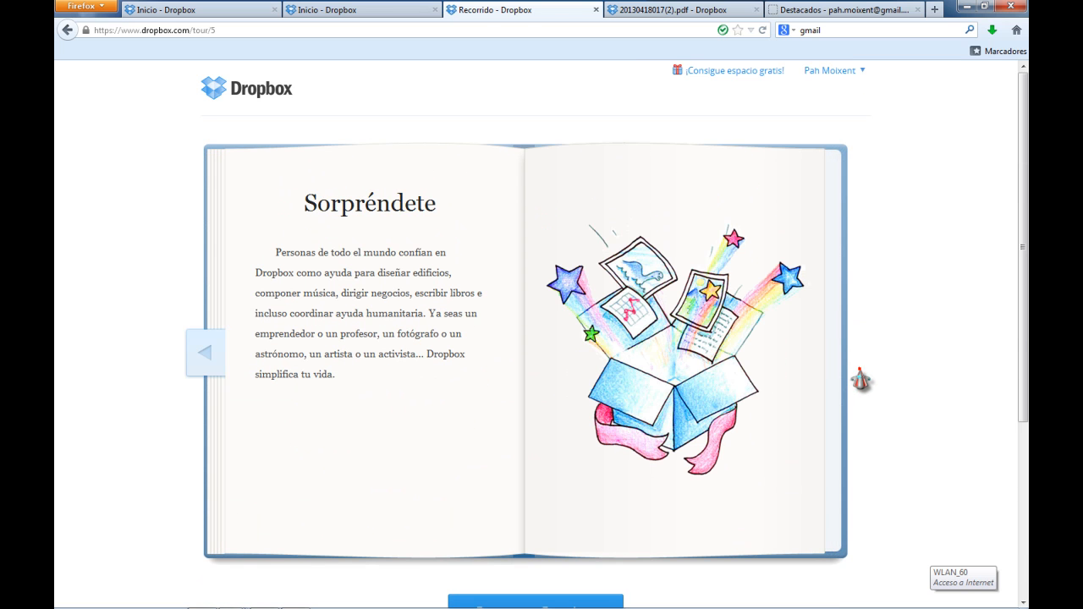
{"action": "scroll", "coordinate": [715, 317], "scroll_direction": "down", "scroll_amount": 5}
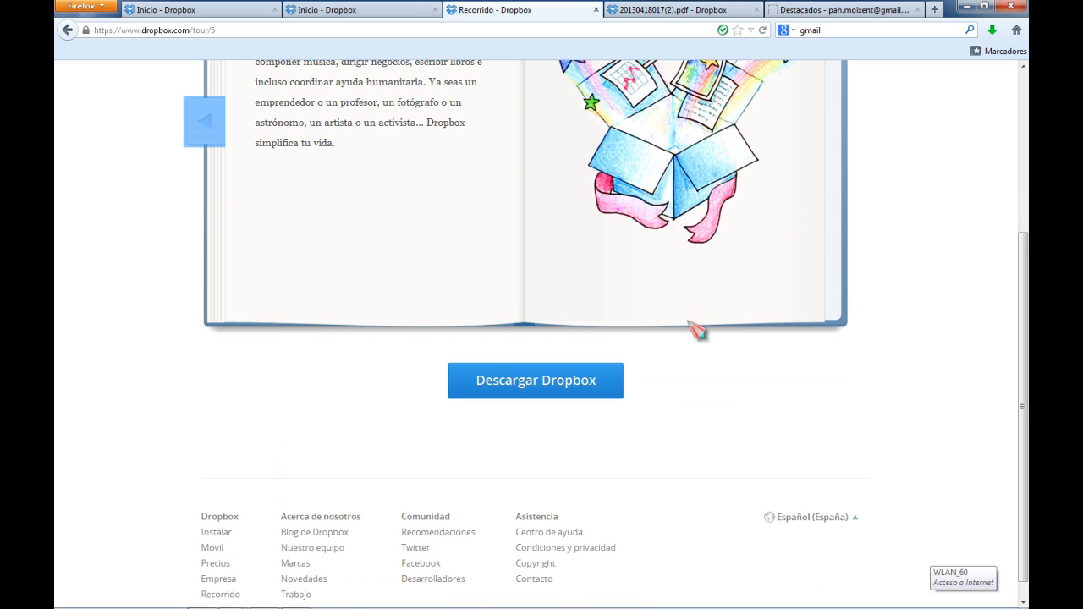
{"action": "scroll", "coordinate": [695, 330], "scroll_direction": "up", "scroll_amount": 5}
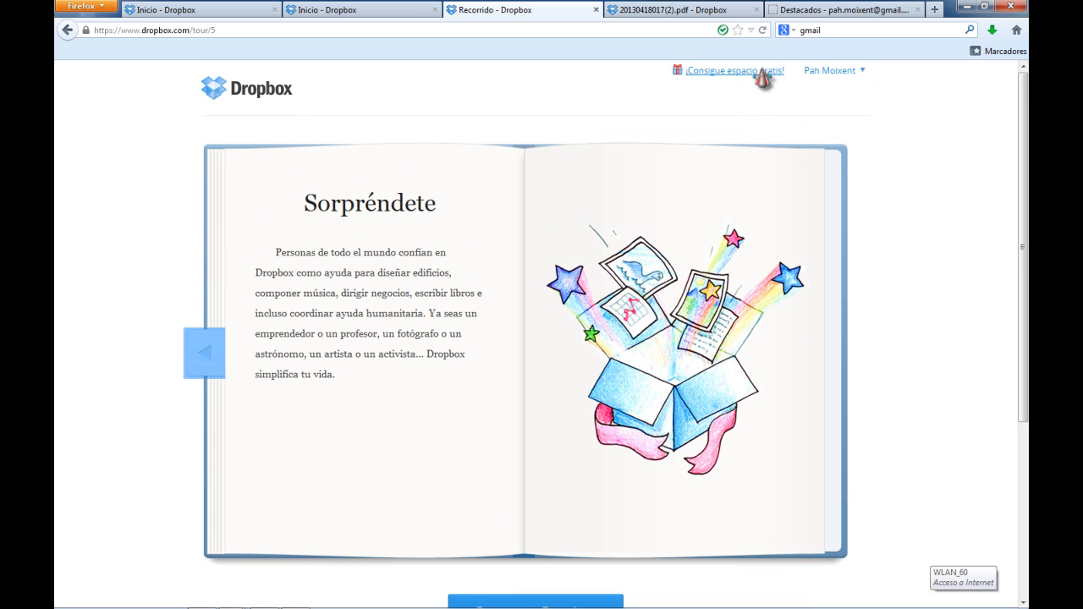
Open the free space page again, scroll it, and go back to the Dropbox home
{"action": "left_click", "coordinate": [751, 70]}
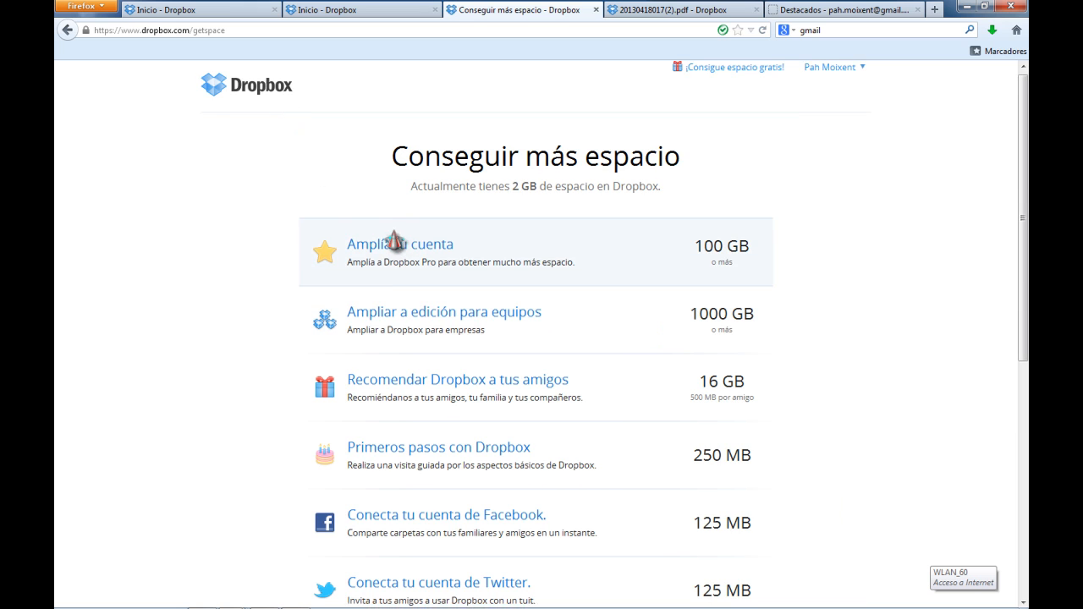
{"action": "scroll", "coordinate": [389, 243], "scroll_direction": "down", "scroll_amount": 8}
{"action": "scroll", "coordinate": [380, 244], "scroll_direction": "up", "scroll_amount": 8}
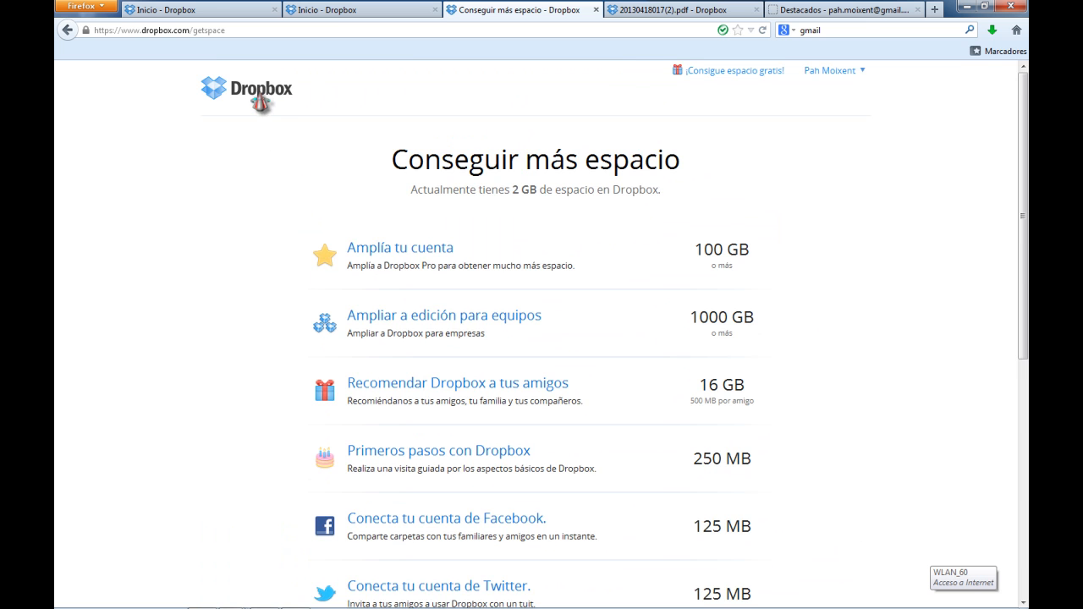
{"action": "left_click", "coordinate": [258, 98]}
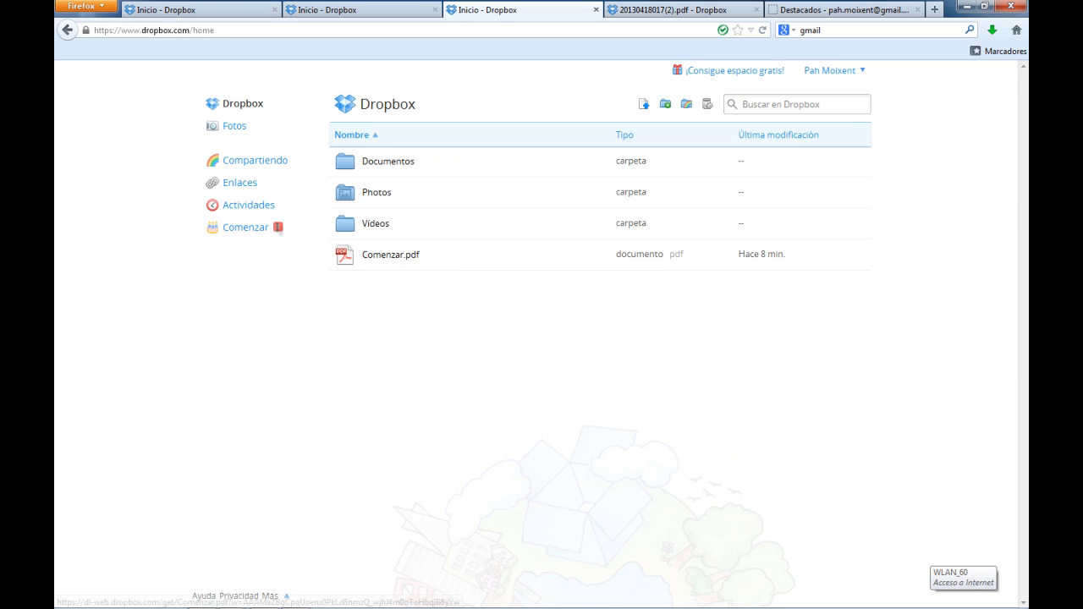
Upload the video PAH MOIXENT TV COMARCAL from the Documents library into the Videos folder
{"action": "left_click", "coordinate": [401, 227]}
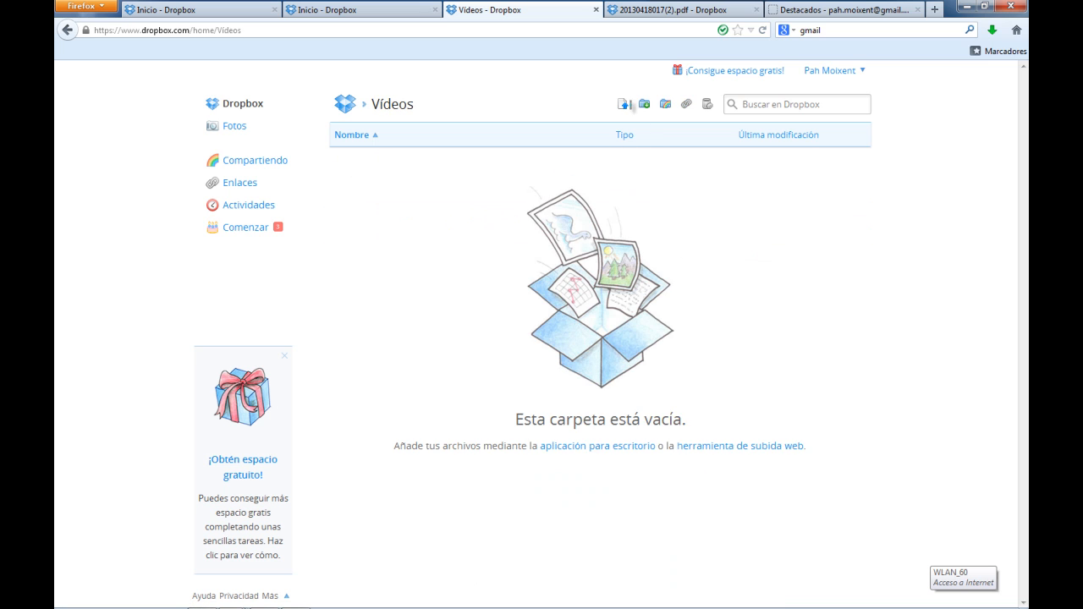
{"action": "left_click", "coordinate": [626, 105]}
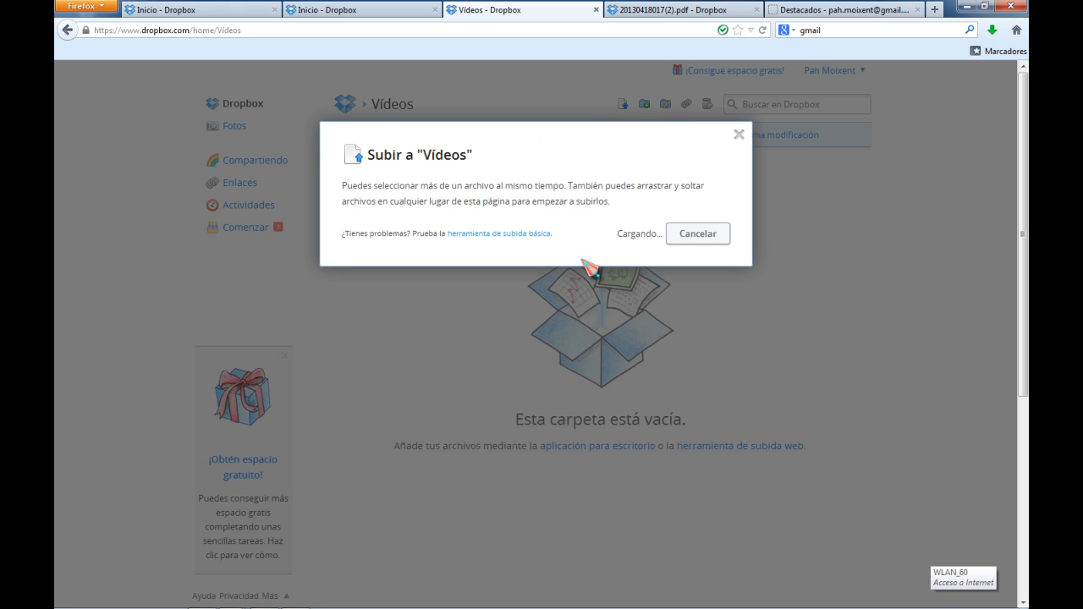
{"action": "left_click", "coordinate": [596, 240]}
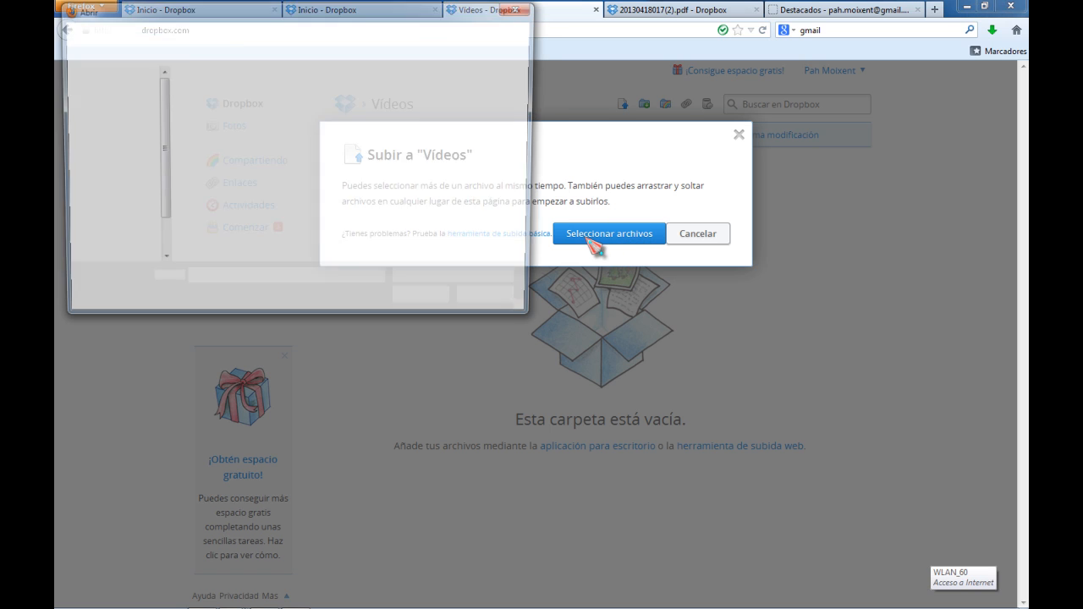
{"action": "left_click", "coordinate": [334, 161]}
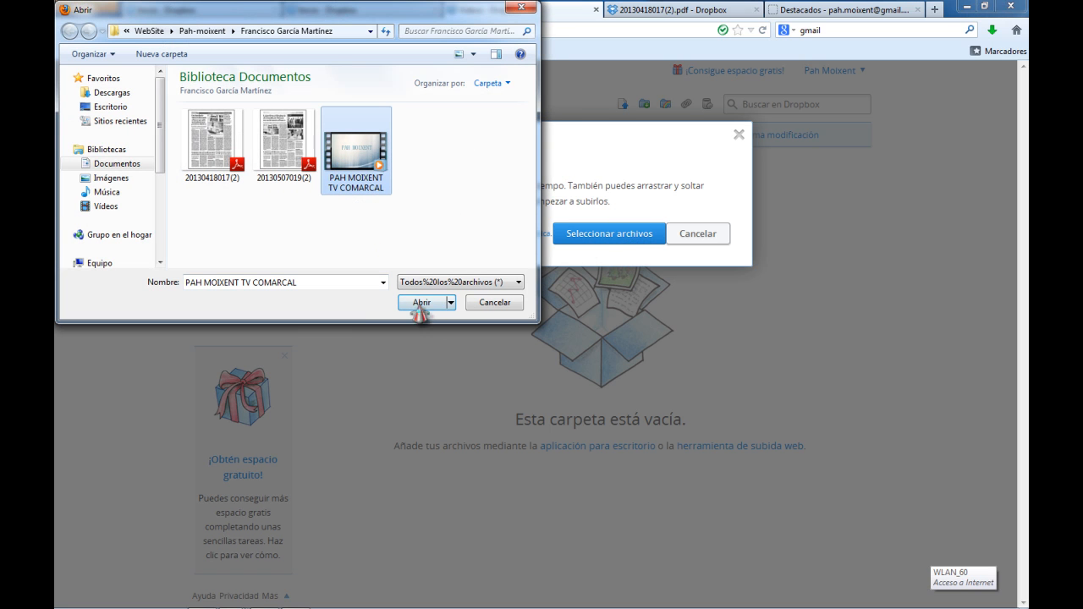
{"action": "left_click", "coordinate": [409, 284]}
{"action": "left_click", "coordinate": [414, 312]}
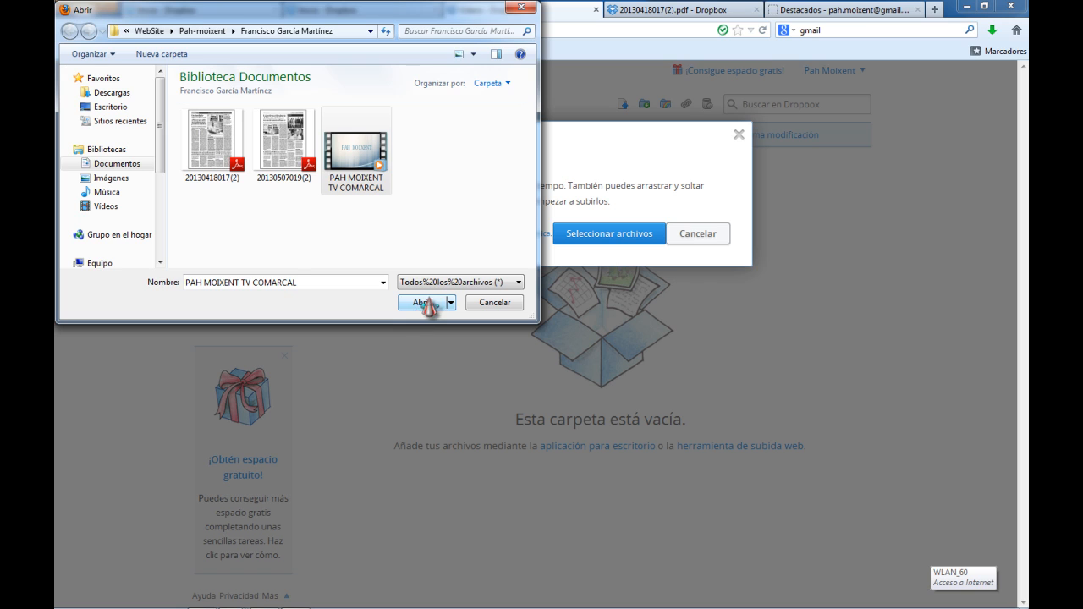
{"action": "left_click", "coordinate": [426, 303]}
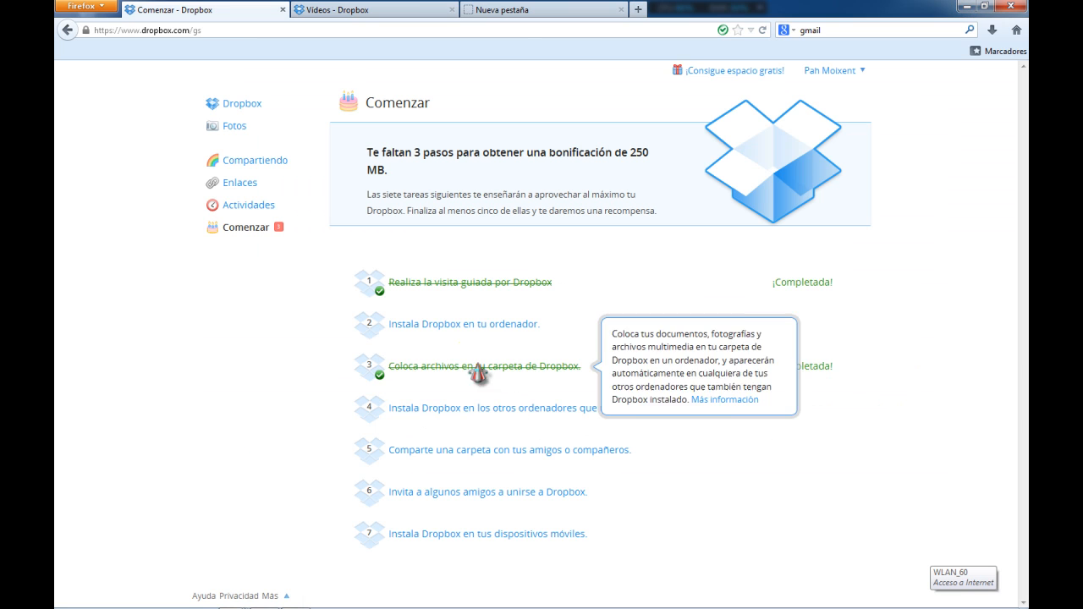
{"action": "left_click", "coordinate": [403, 11]}
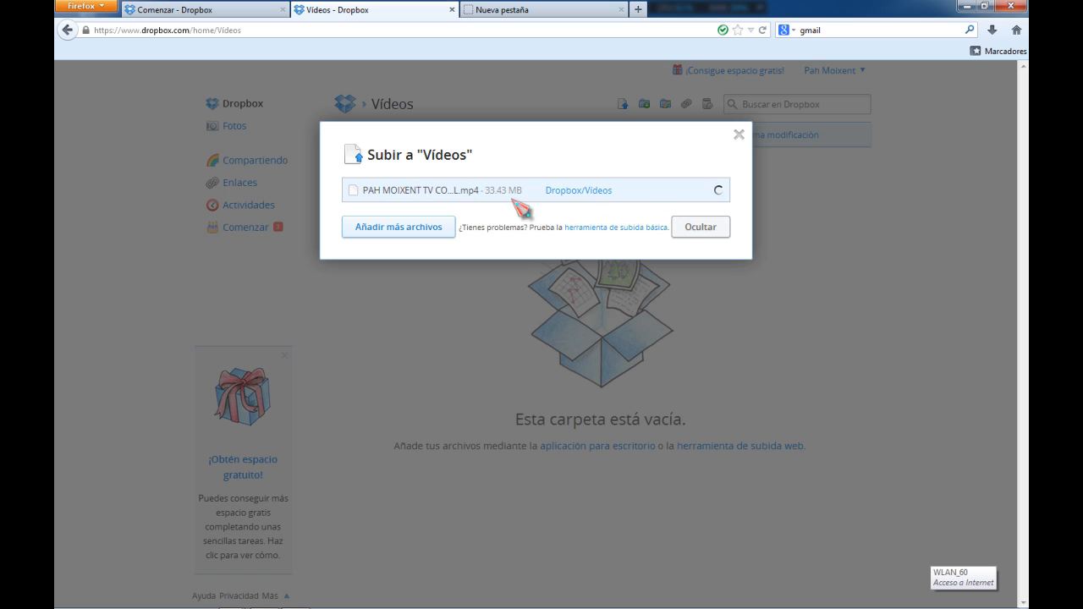
Open the invite-friends page from the getting-started checklist and try inviting a friend by pasting their e-mail address
{"action": "left_click", "coordinate": [271, 8]}
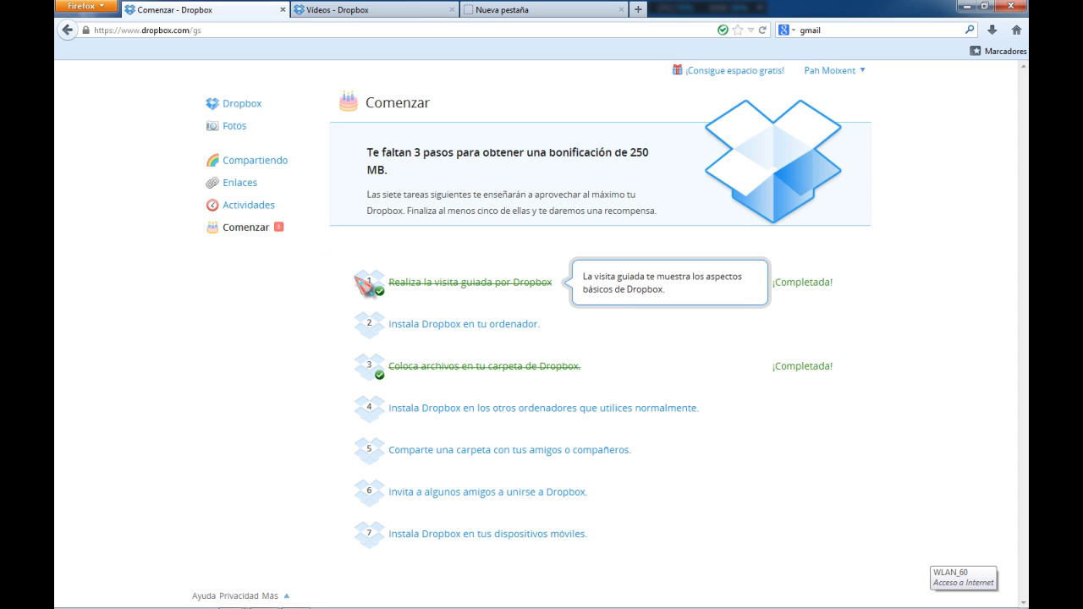
{"action": "left_click", "coordinate": [478, 495]}
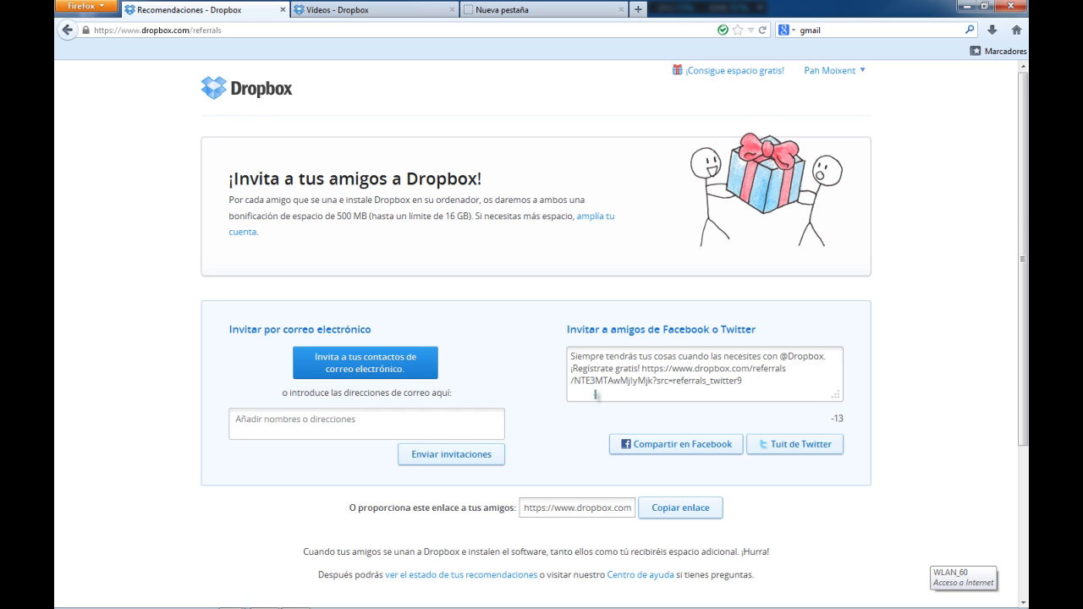
{"action": "scroll", "coordinate": [595, 394], "scroll_direction": "down", "scroll_amount": 3}
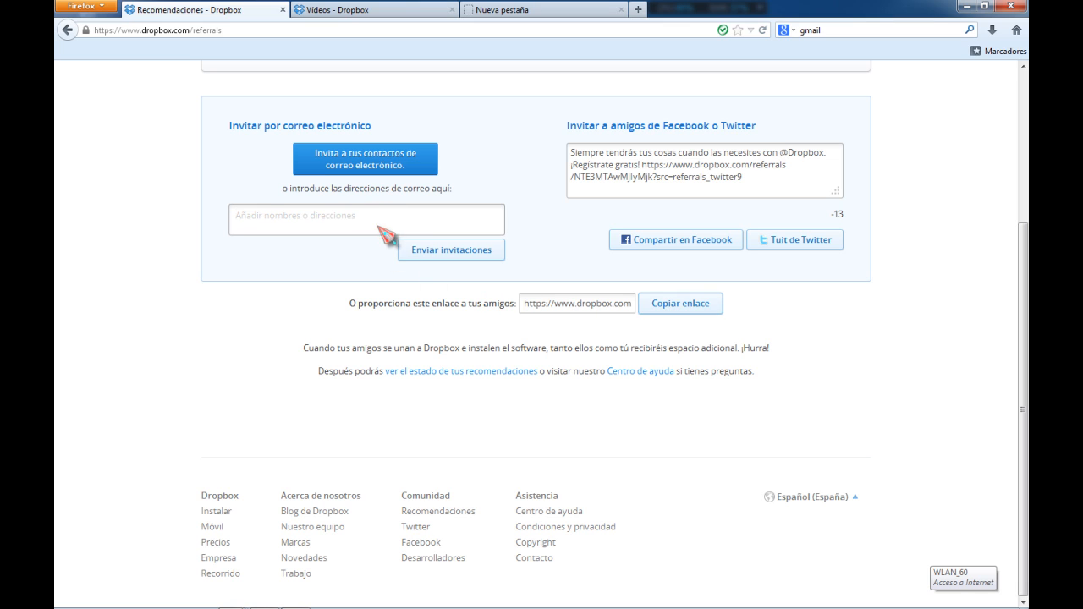
{"action": "key", "text": "ctrl+v"}
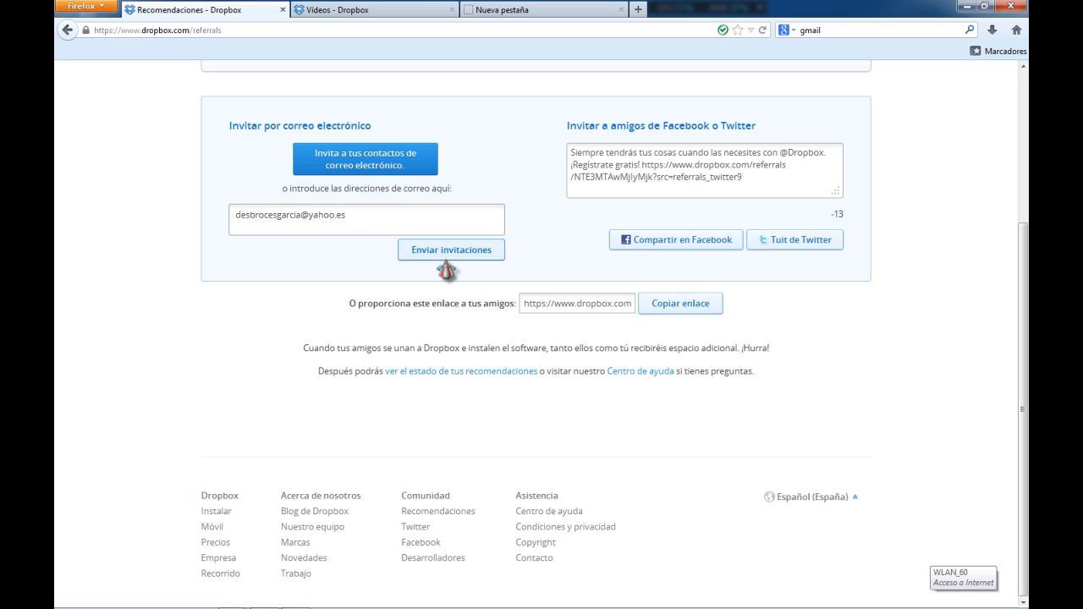
{"action": "left_click", "coordinate": [445, 256]}
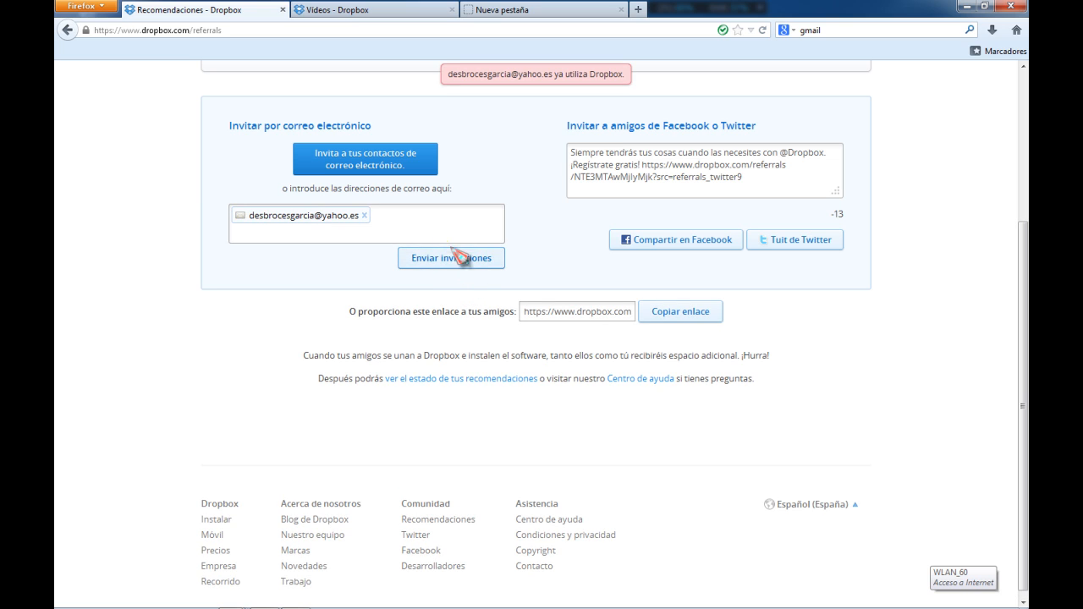
Remove that address and send an invitation to another friend's e-mail address instead
{"action": "left_click", "coordinate": [365, 215]}
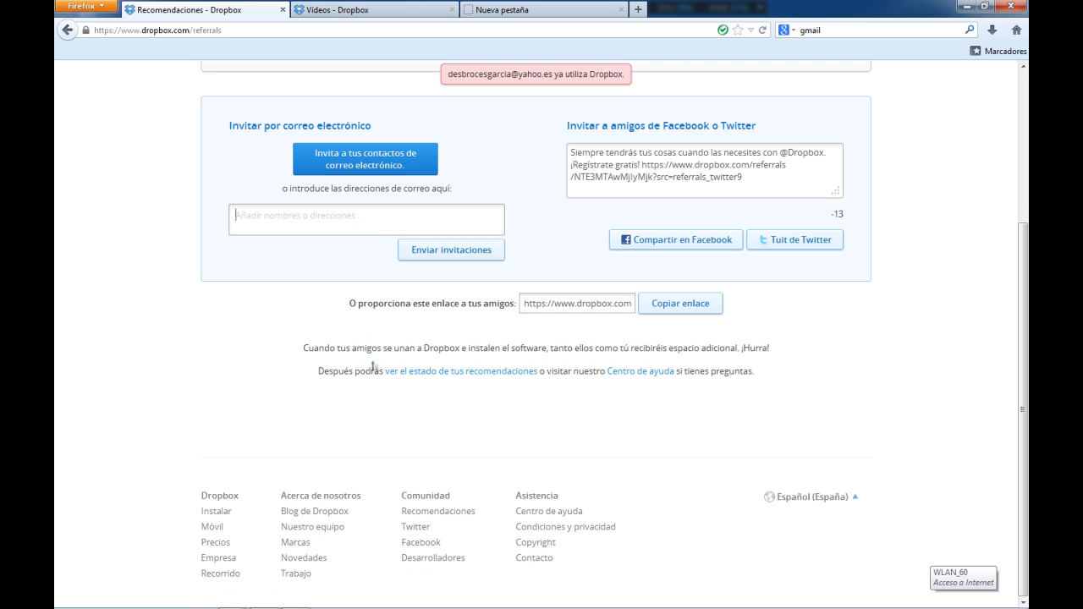
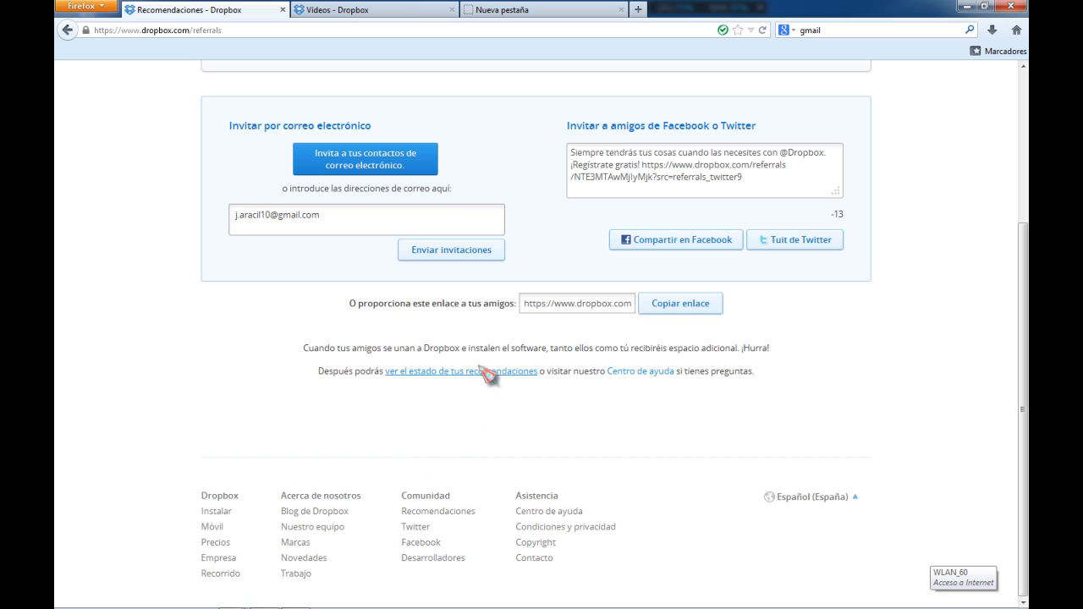
{"action": "left_click", "coordinate": [444, 252]}
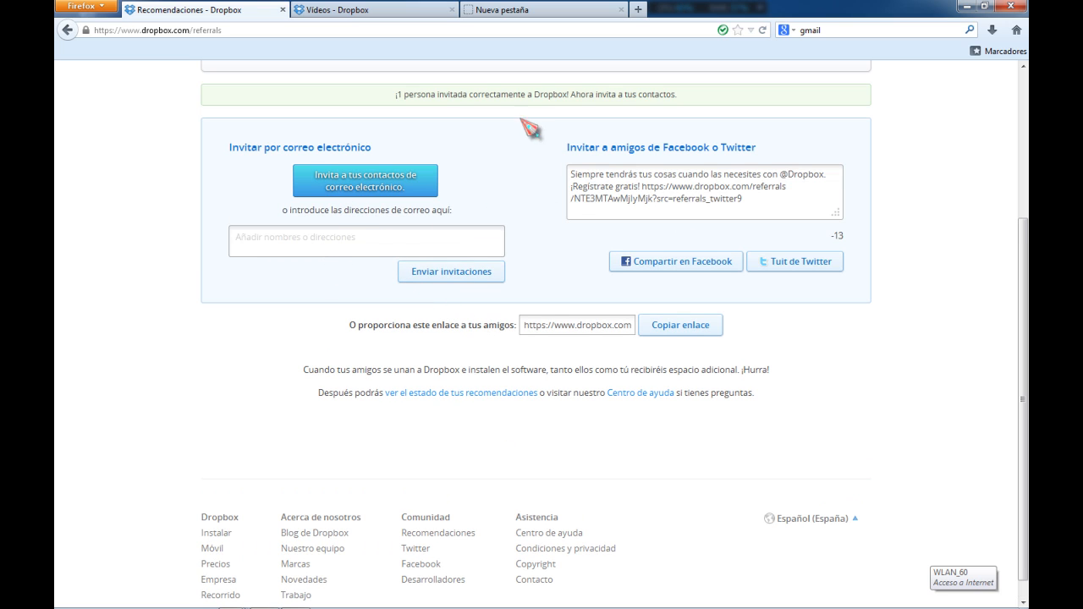
Close the finished upload dialog in the Videos tab and return to the Dropbox home
{"action": "scroll", "coordinate": [414, 251], "scroll_direction": "up", "scroll_amount": 5}
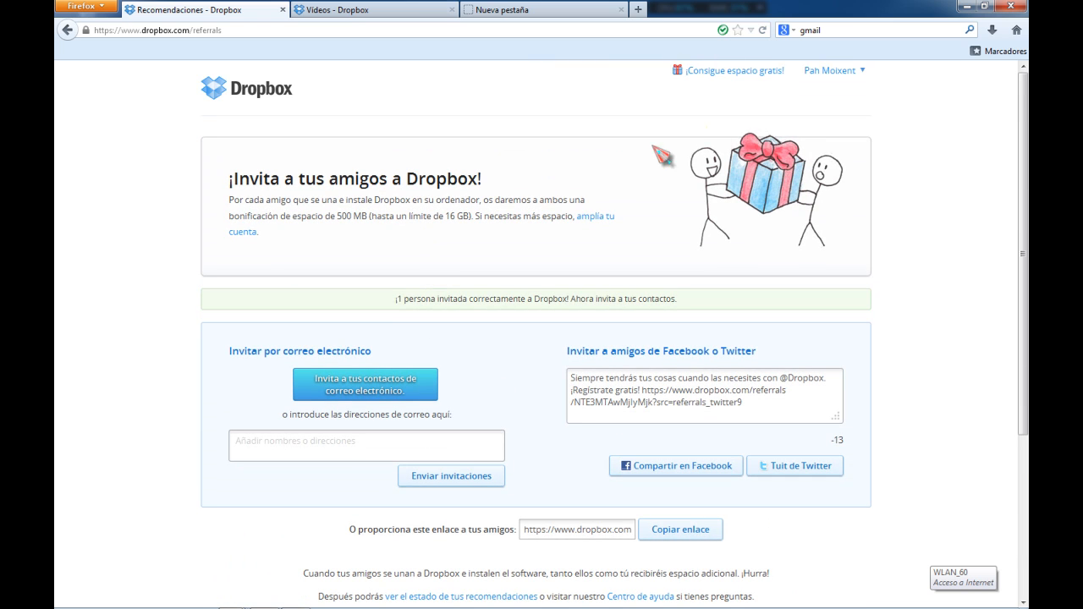
{"action": "left_click", "coordinate": [240, 88]}
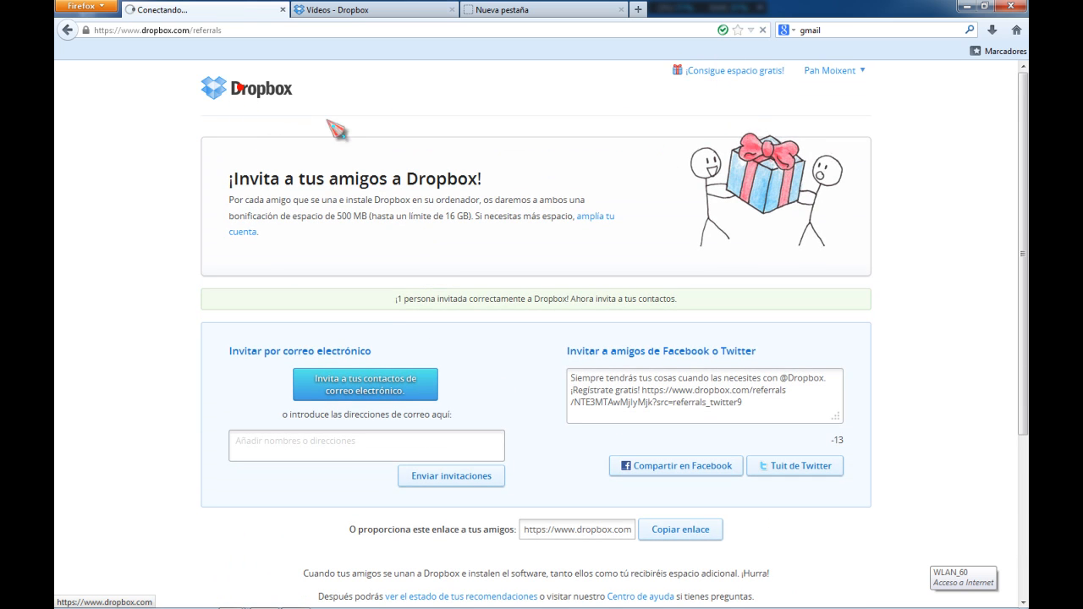
{"action": "left_click", "coordinate": [382, 11]}
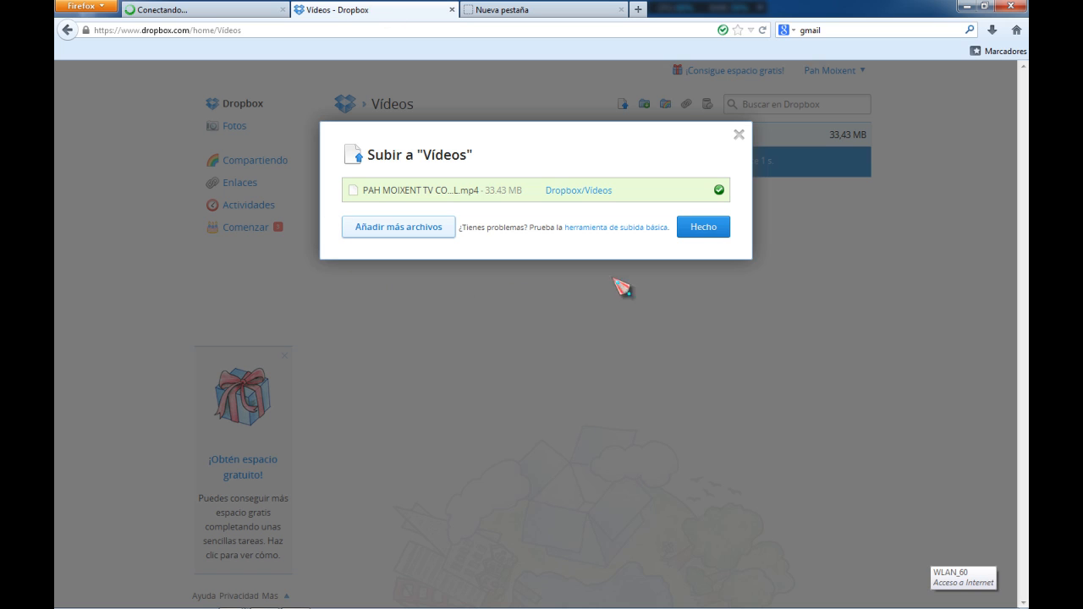
{"action": "left_click", "coordinate": [702, 228]}
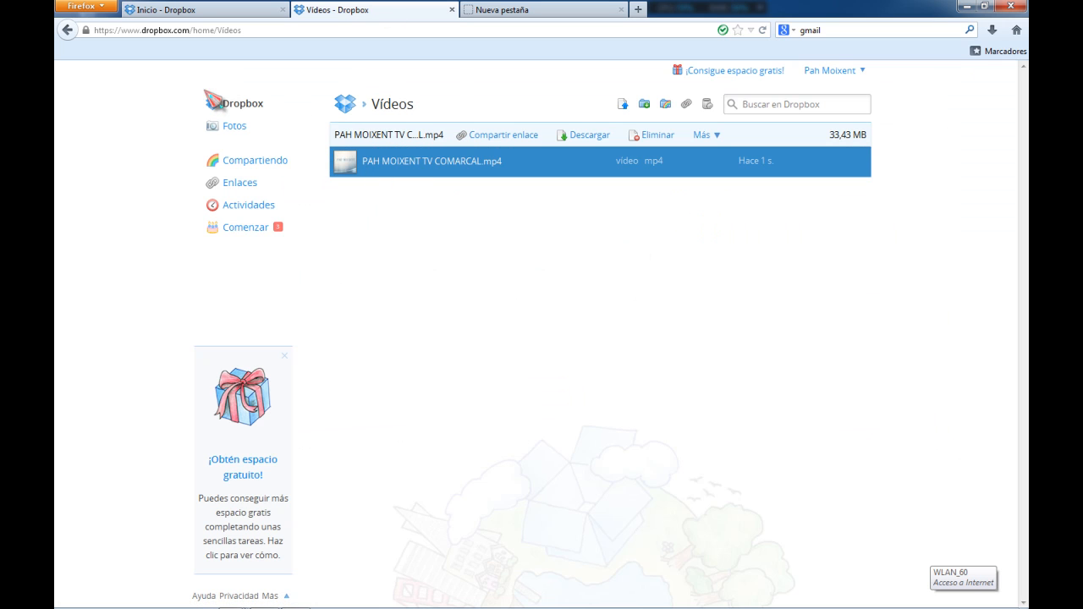
{"action": "left_click", "coordinate": [240, 101]}
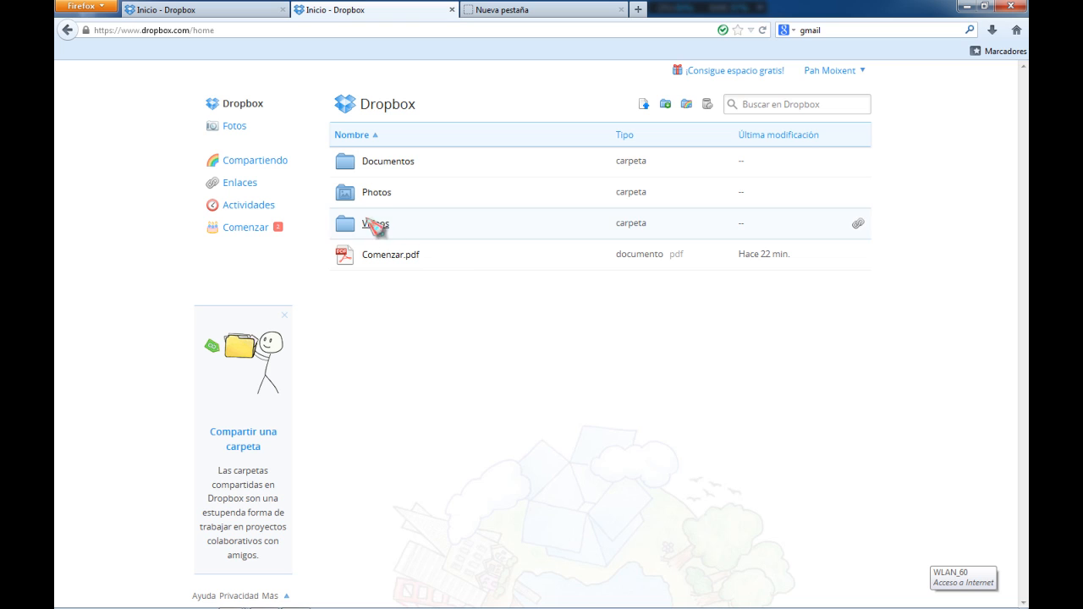
{"action": "left_click", "coordinate": [391, 161]}
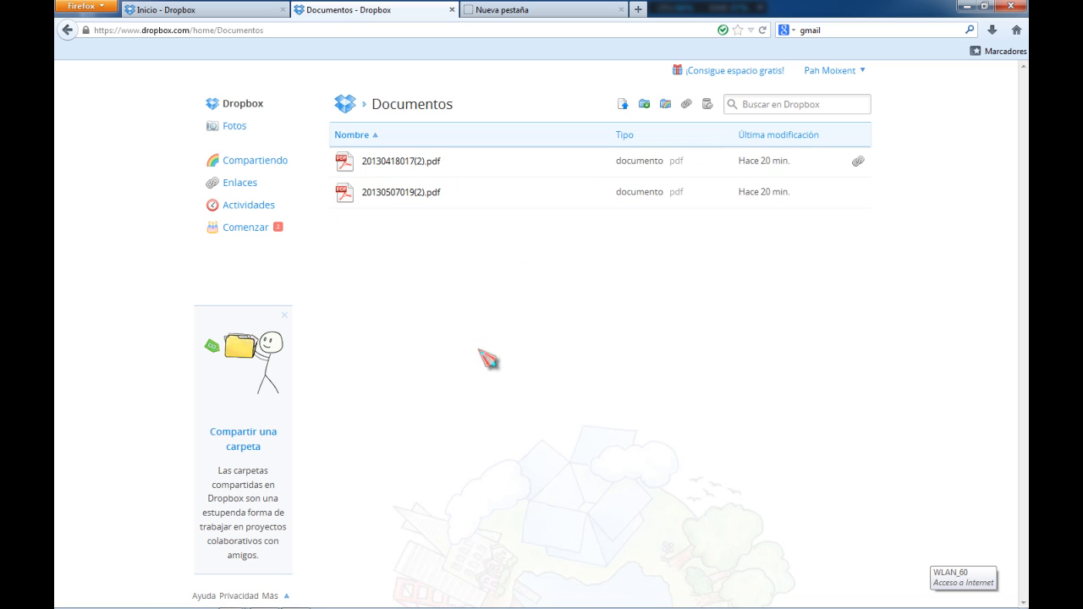
{"action": "right_click", "coordinate": [407, 197]}
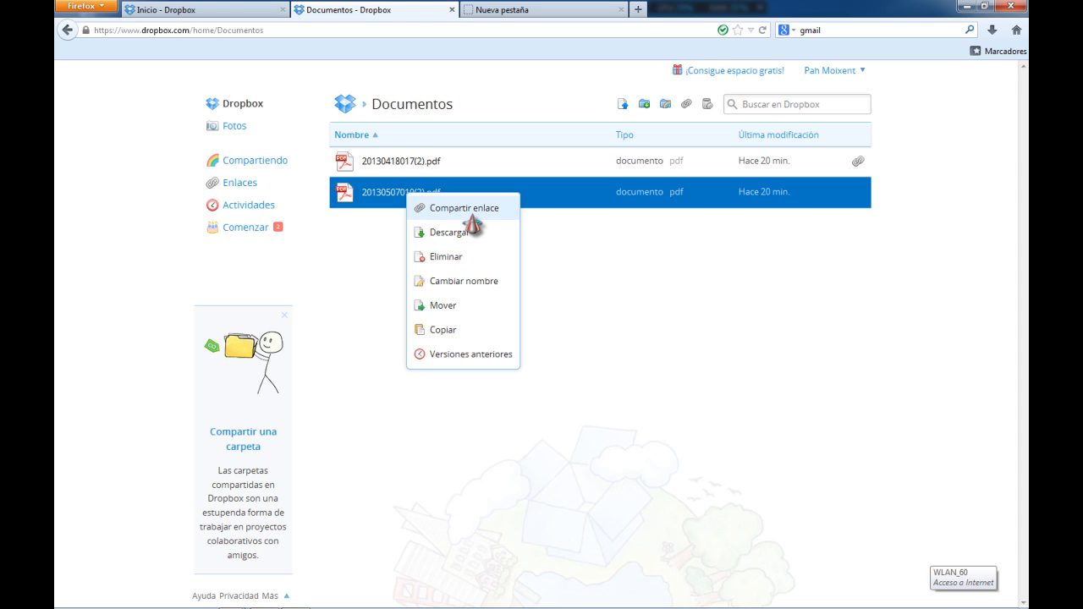
{"action": "left_click", "coordinate": [473, 231]}
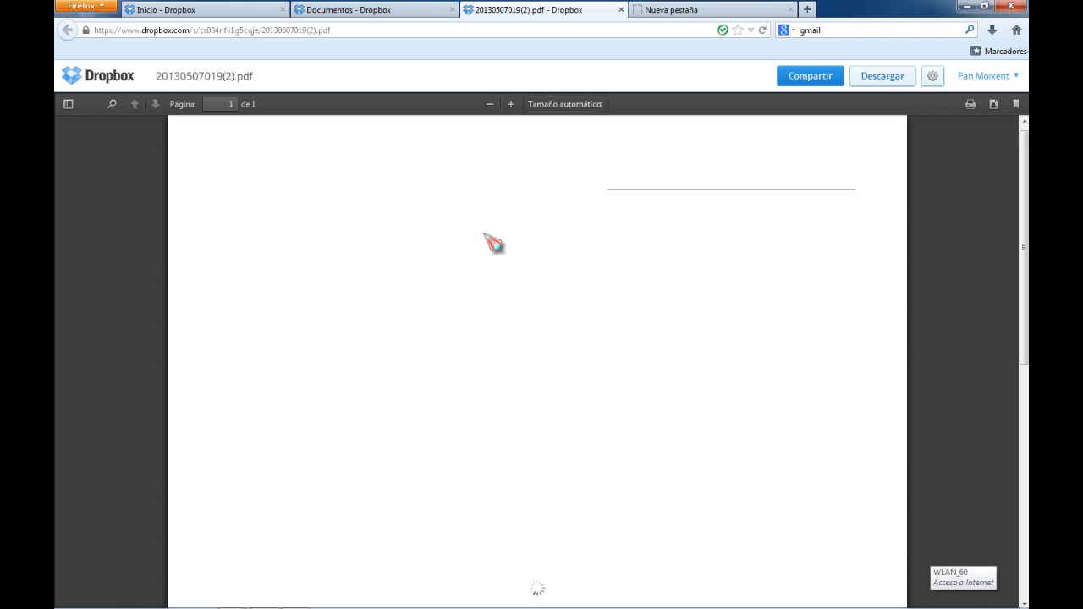
{"action": "scroll", "coordinate": [493, 247], "scroll_direction": "down", "scroll_amount": 3}
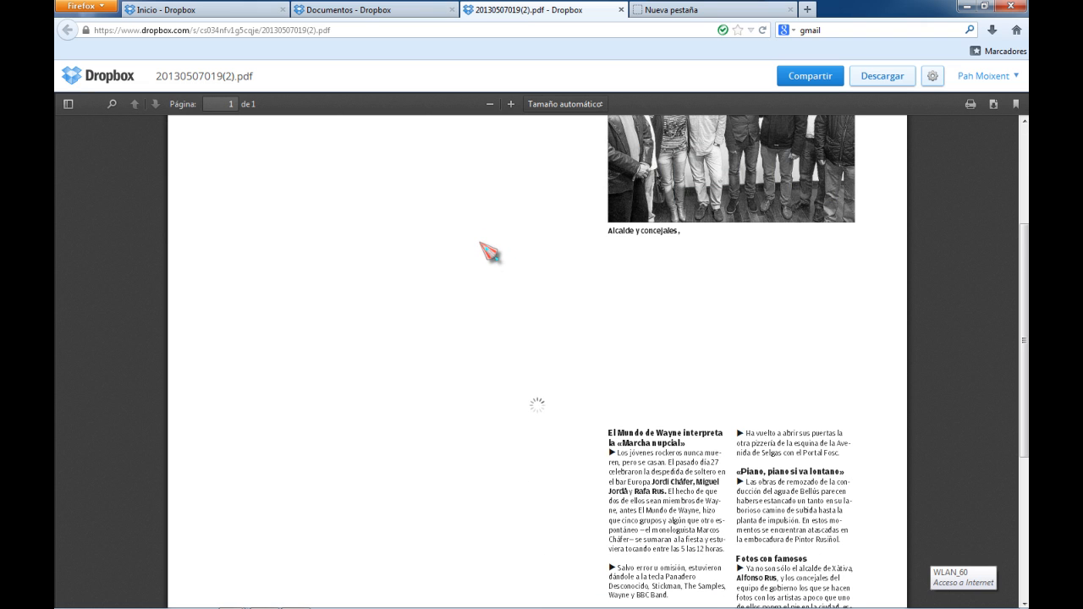
{"action": "scroll", "coordinate": [476, 242], "scroll_direction": "up", "scroll_amount": 4}
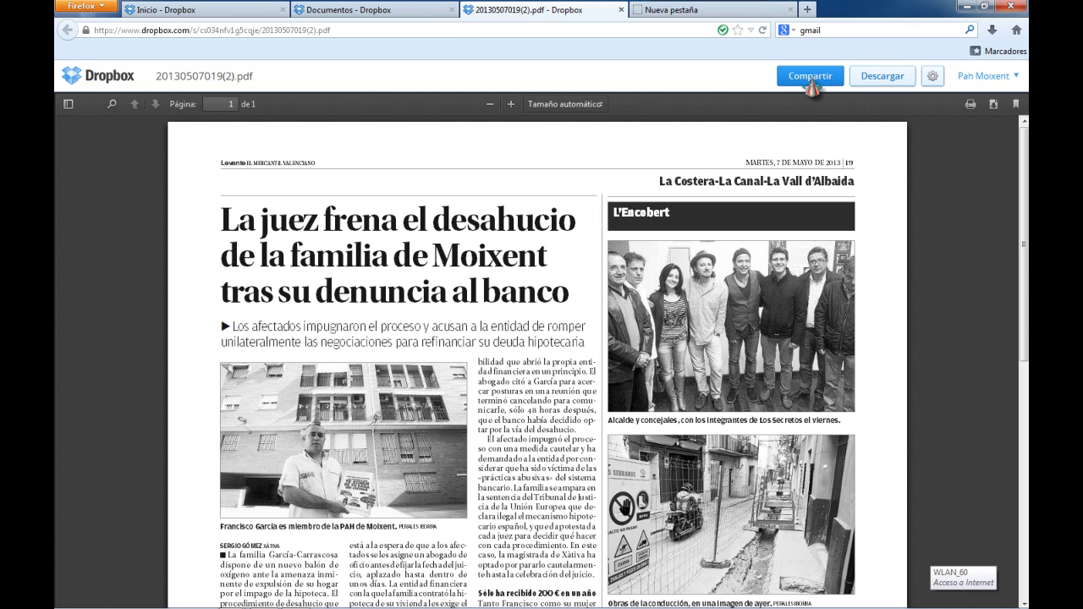
{"action": "left_click", "coordinate": [810, 78]}
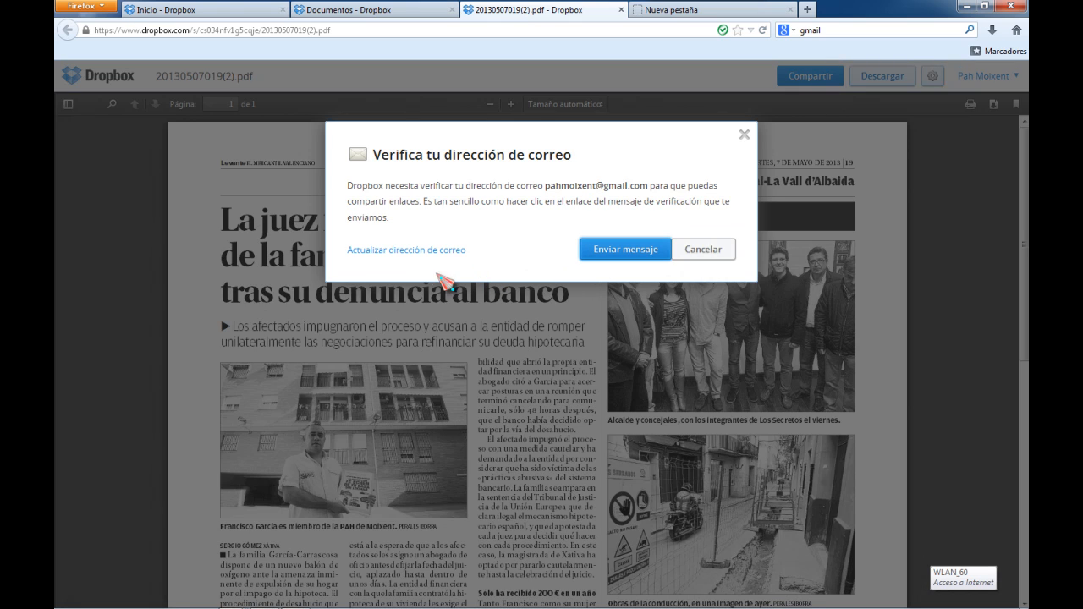
{"action": "left_click", "coordinate": [414, 250]}
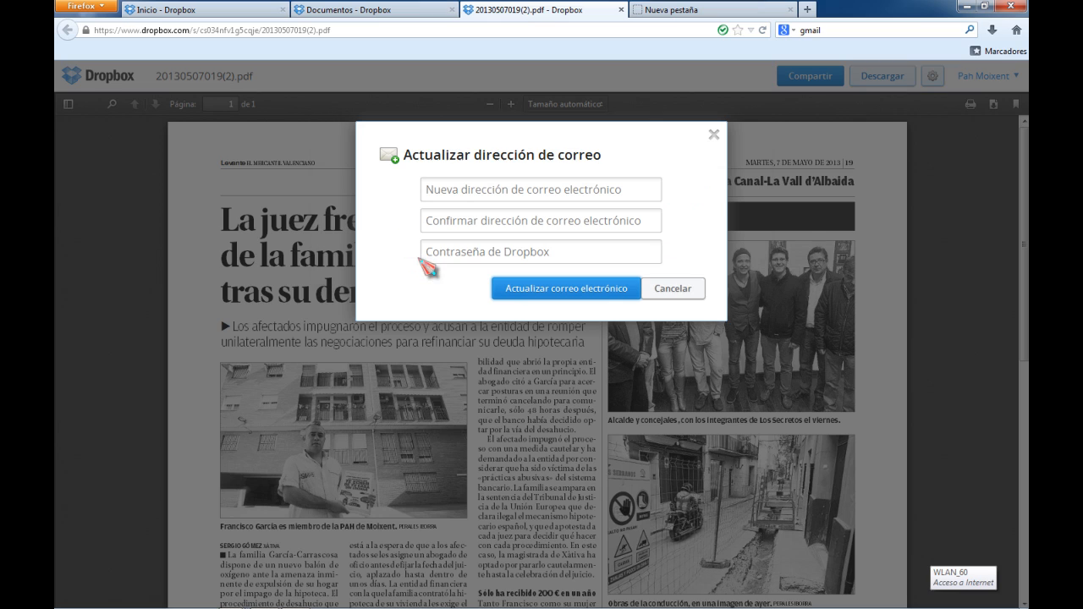
{"action": "left_click", "coordinate": [535, 190]}
{"action": "left_click", "coordinate": [508, 247]}
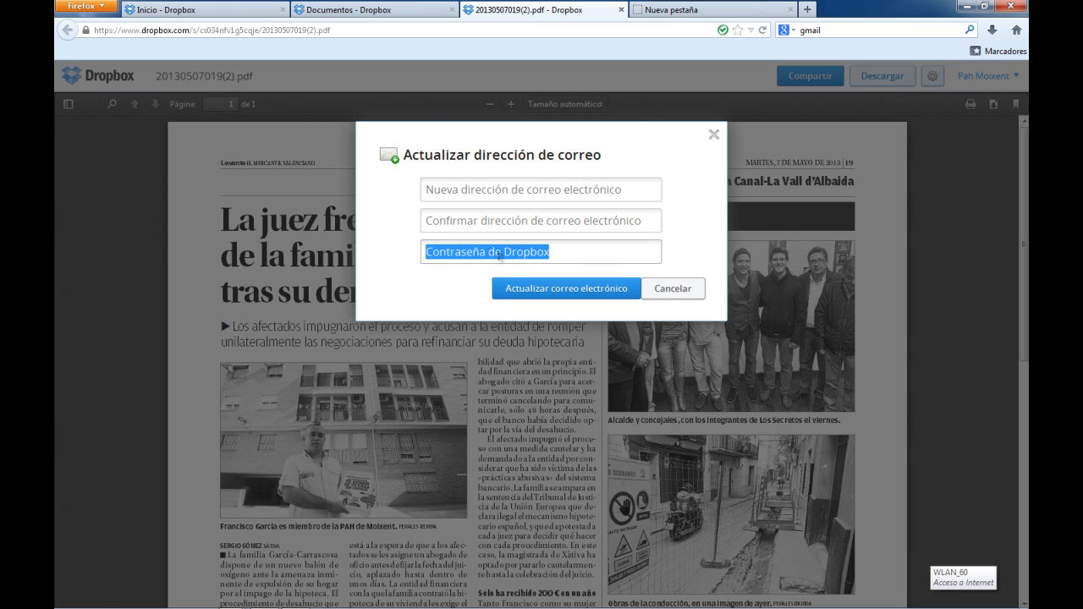
{"action": "left_click", "coordinate": [669, 288]}
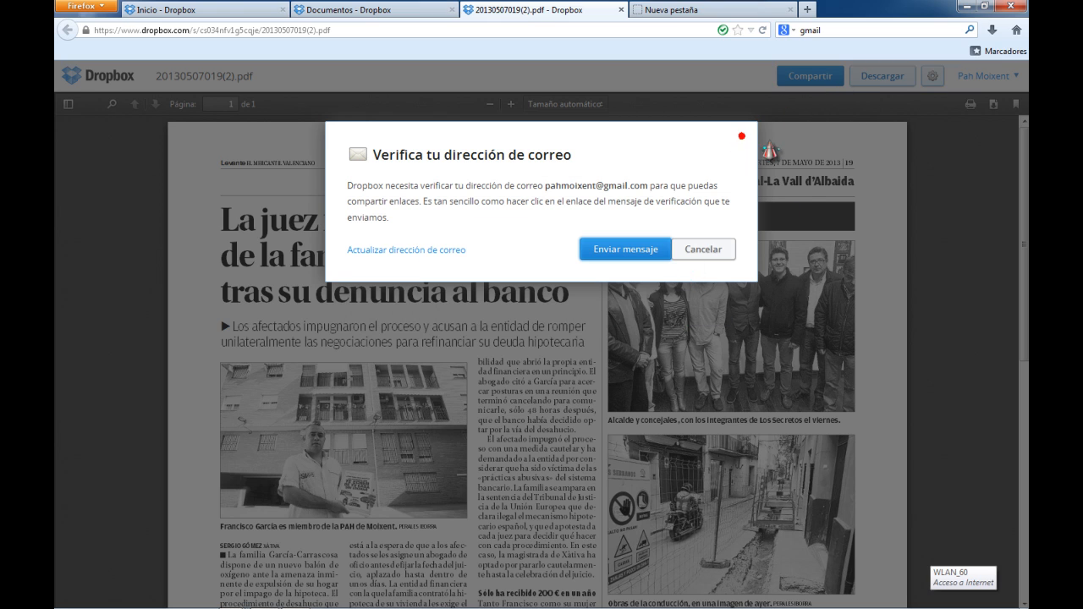
{"action": "left_click", "coordinate": [687, 251]}
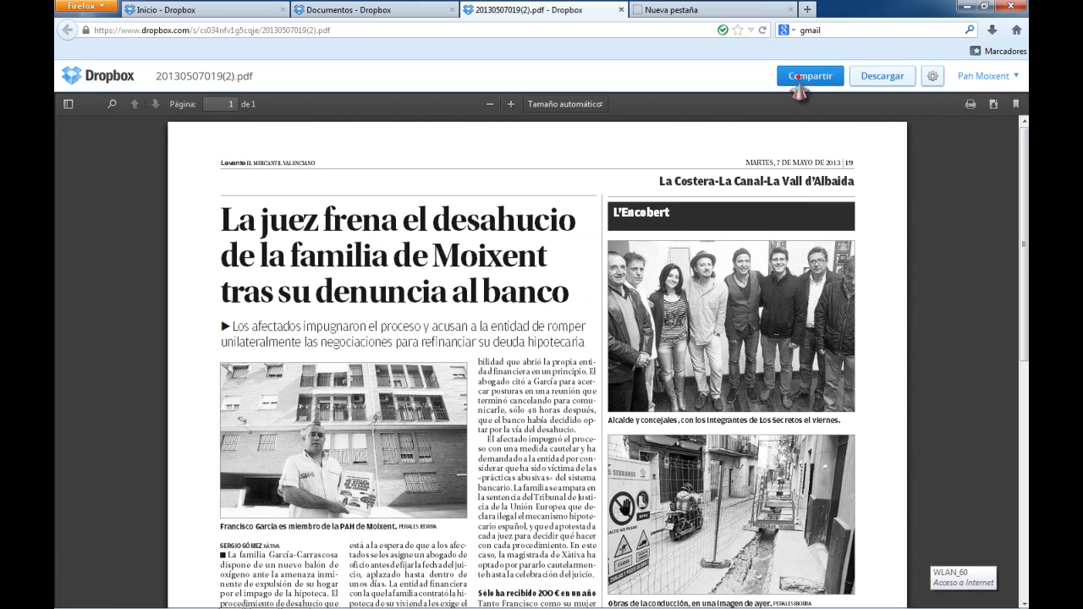
Start sharing the document again and send the e-mail verification message
{"action": "left_click", "coordinate": [798, 77]}
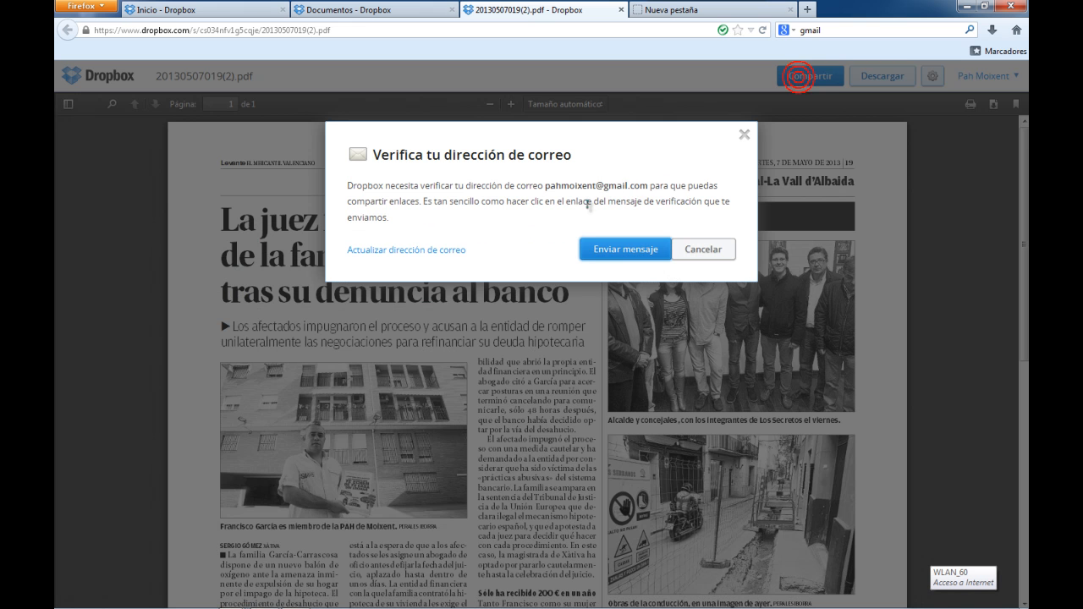
{"action": "left_click", "coordinate": [641, 254]}
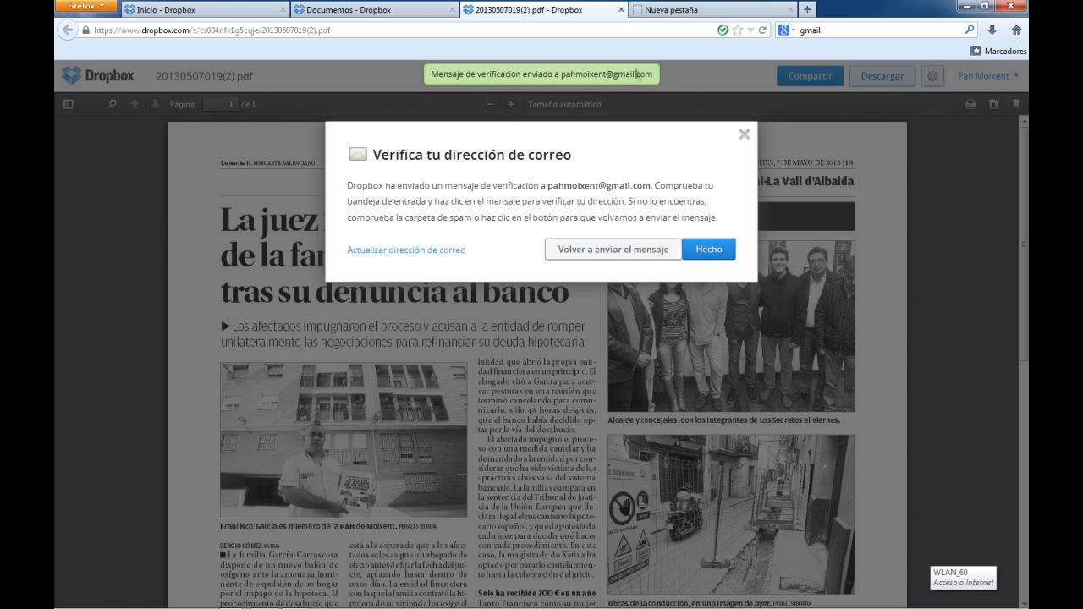
{"action": "left_click", "coordinate": [712, 259]}
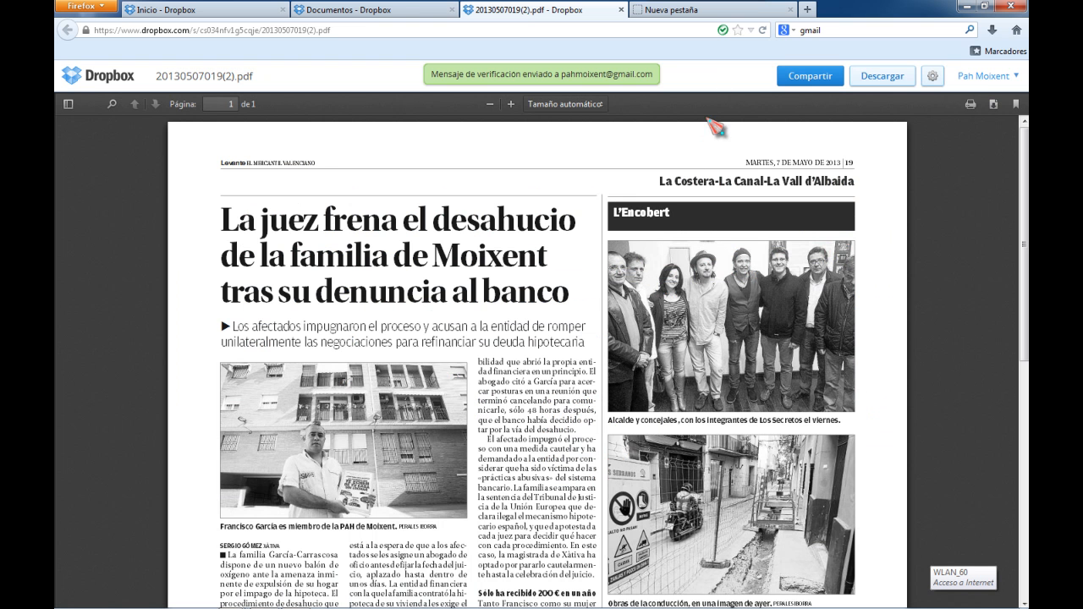
Launch Outlook 2010 from the Start menu
{"action": "left_click", "coordinate": [72, 598]}
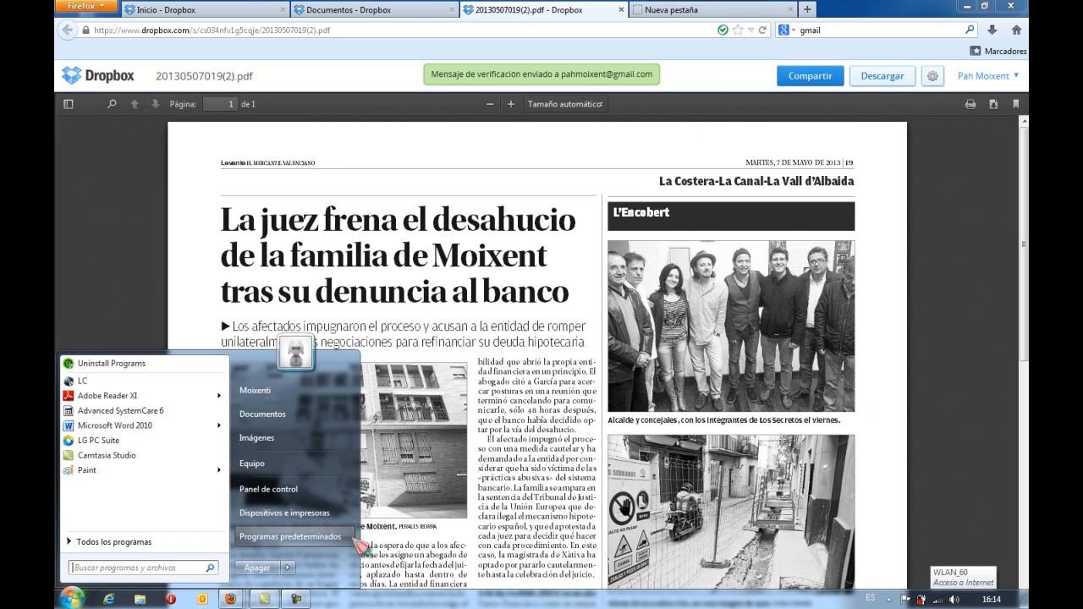
{"action": "left_click", "coordinate": [222, 603]}
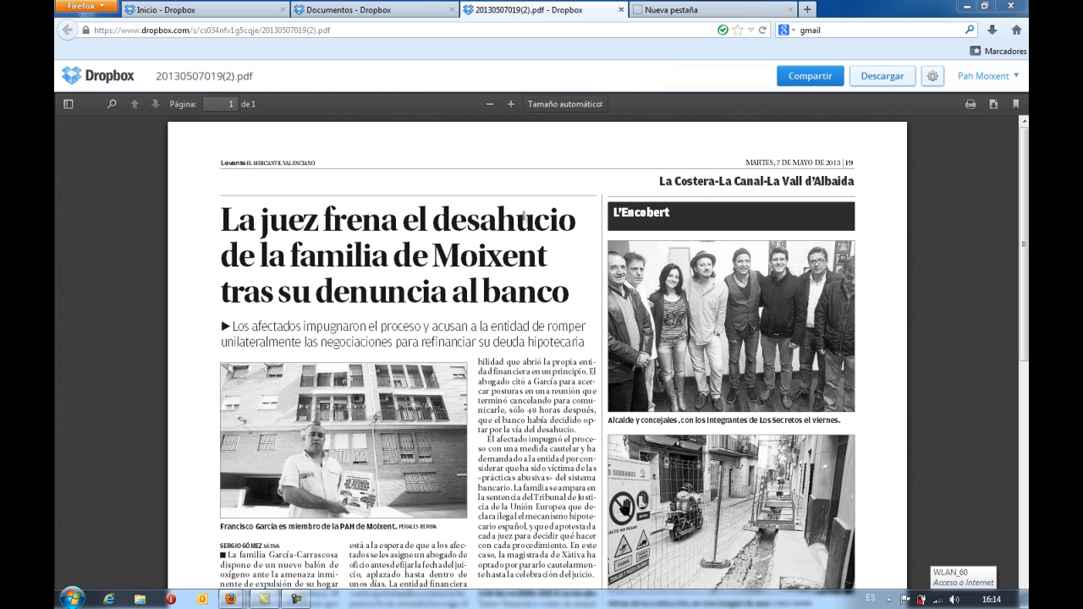
Go back to the Dropbox home and open the Comenzar.pdf guide
{"action": "left_click", "coordinate": [417, 10]}
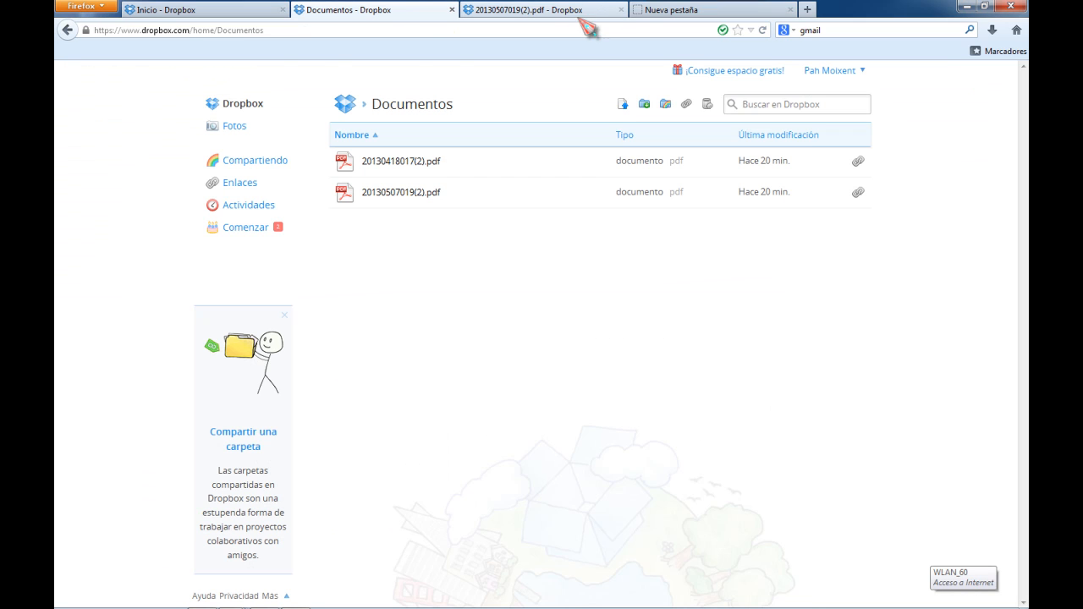
{"action": "left_click", "coordinate": [216, 11]}
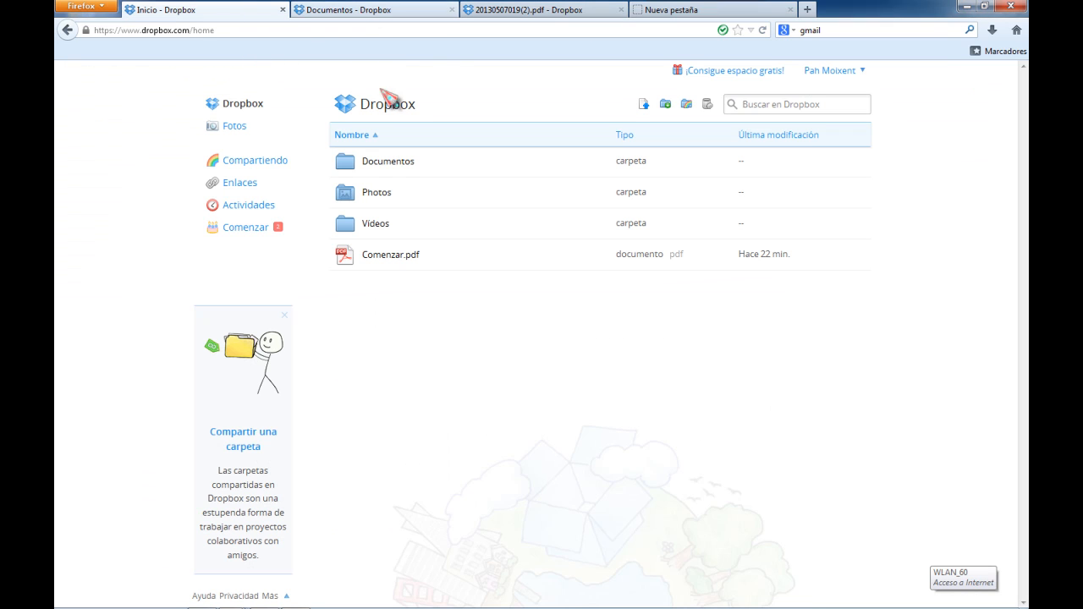
{"action": "left_click", "coordinate": [379, 255]}
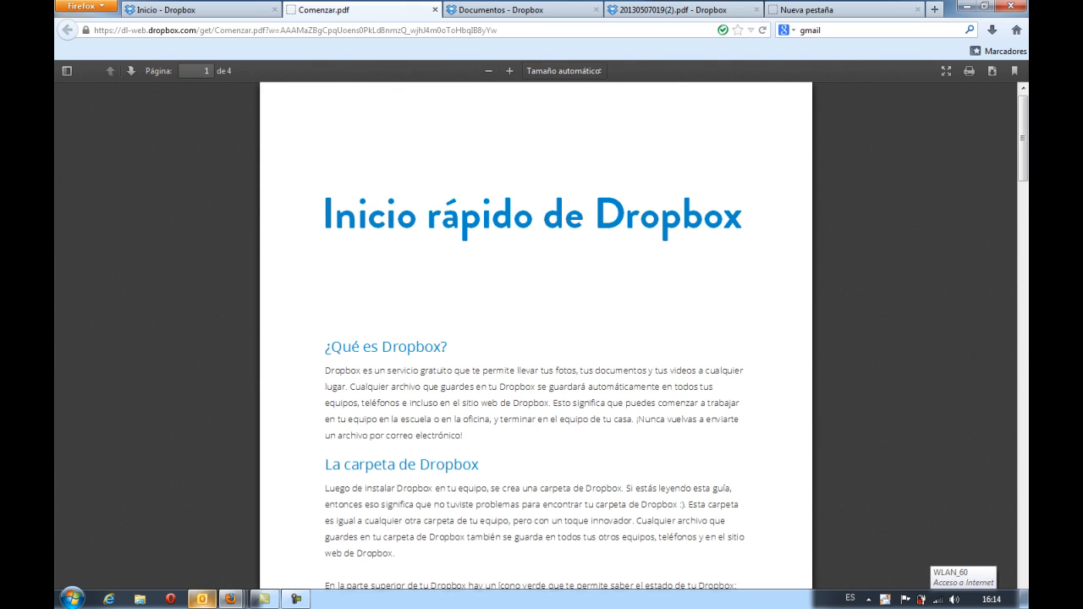
In Outlook, open the Dropbox verification message in the PAH MOIXENT GMAIL inbox and follow its Verify your email link
{"action": "left_click", "coordinate": [205, 600]}
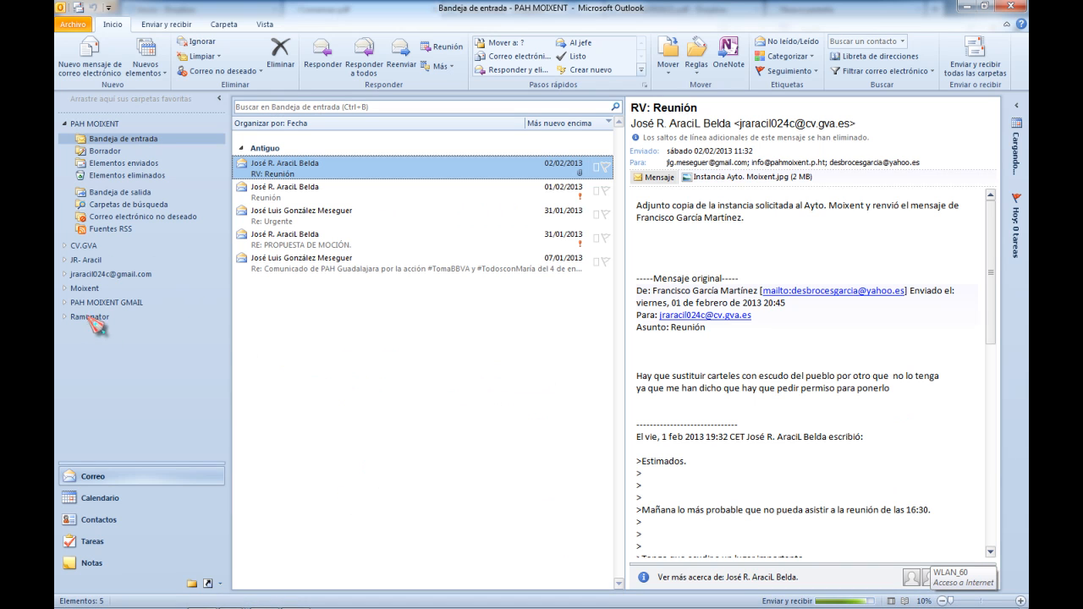
{"action": "left_click", "coordinate": [67, 303]}
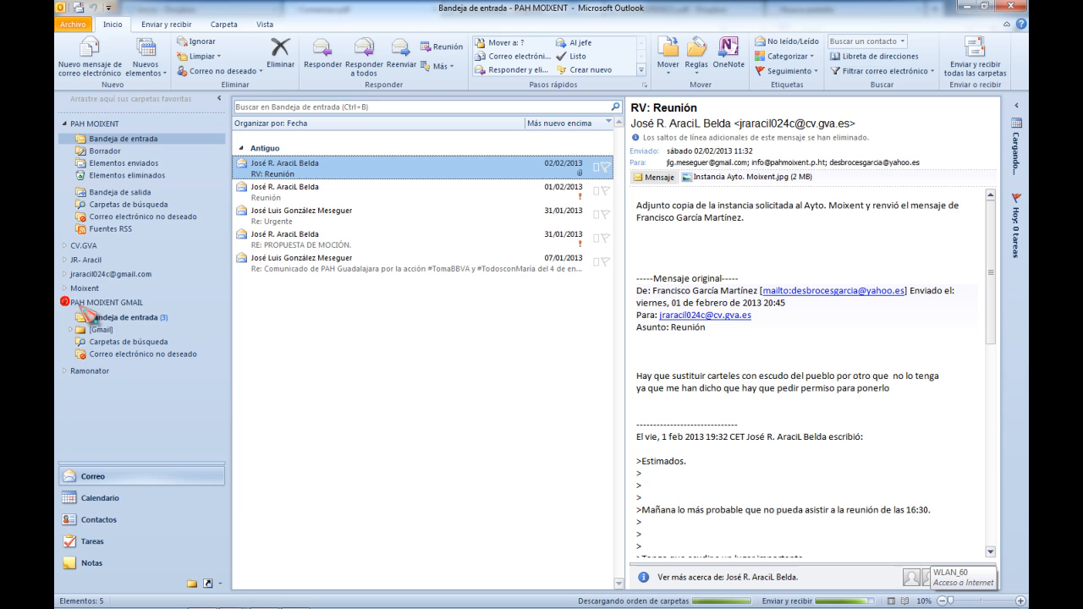
{"action": "left_click", "coordinate": [135, 318]}
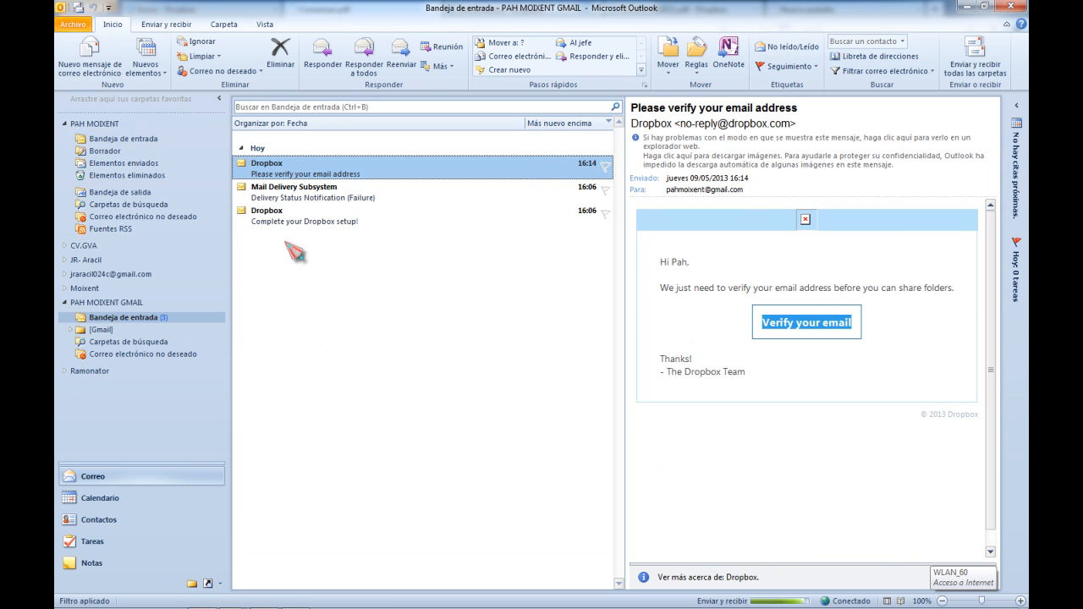
{"action": "double_click", "coordinate": [313, 175]}
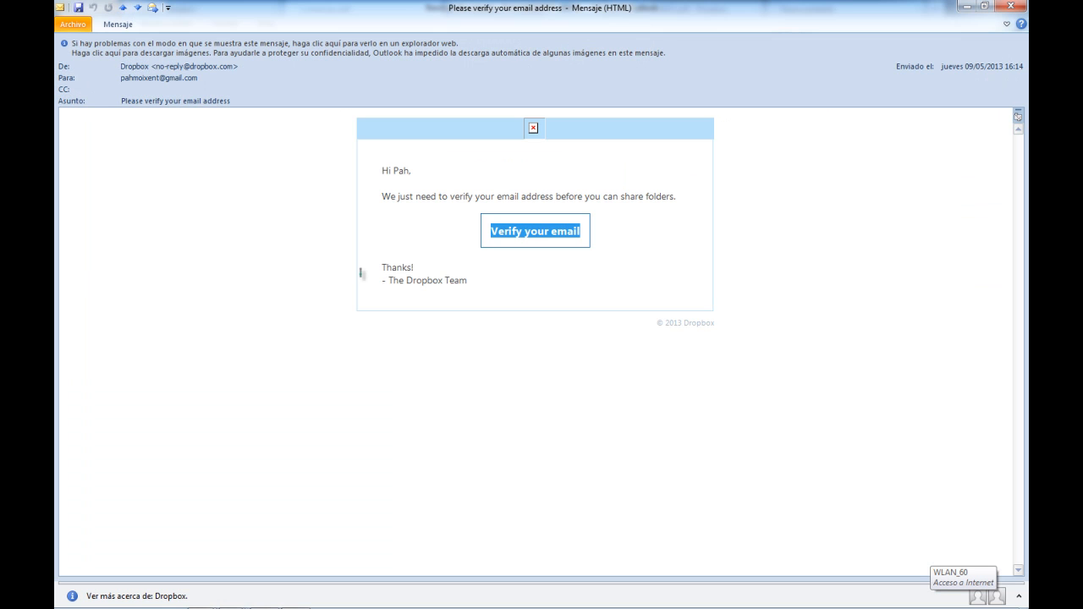
{"action": "left_click", "coordinate": [537, 235]}
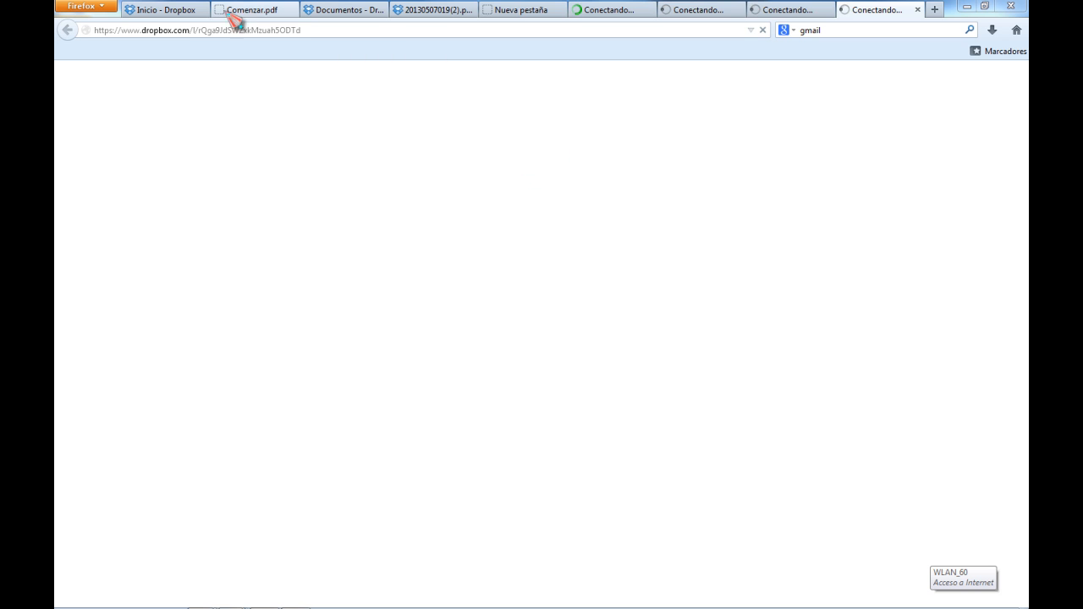
Close the old Dropbox and PDF tabs and dismiss the email verification confirmation
{"action": "left_click", "coordinate": [191, 15]}
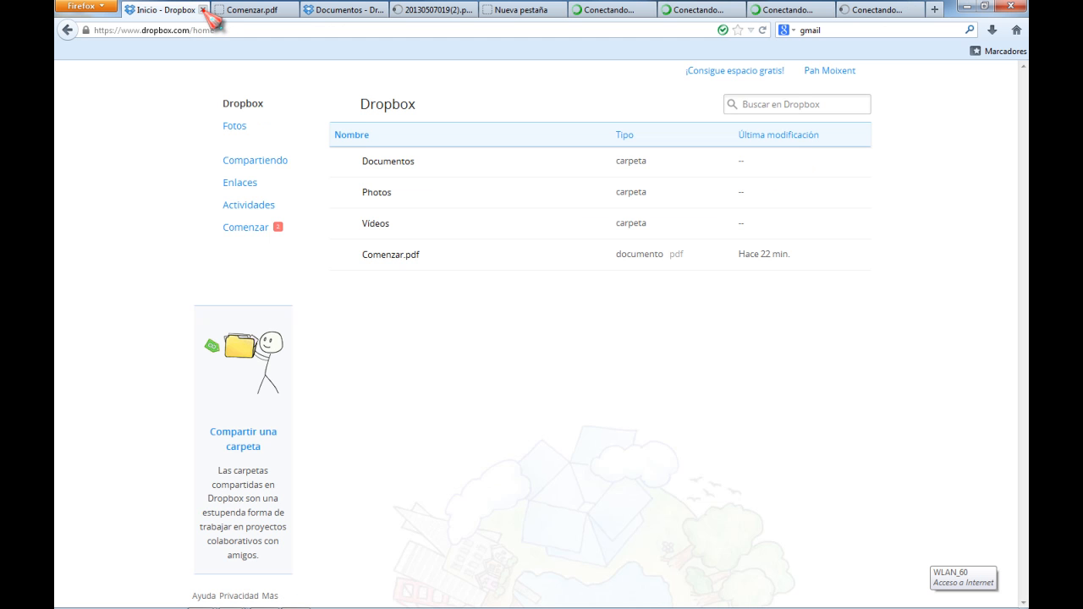
{"action": "left_click", "coordinate": [203, 11]}
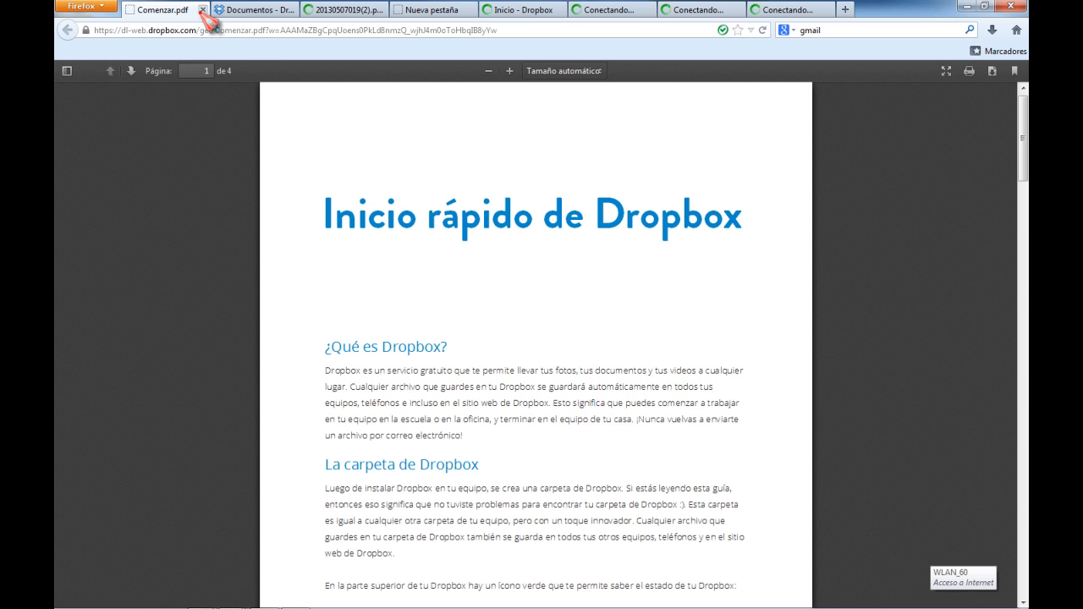
{"action": "left_click", "coordinate": [203, 12]}
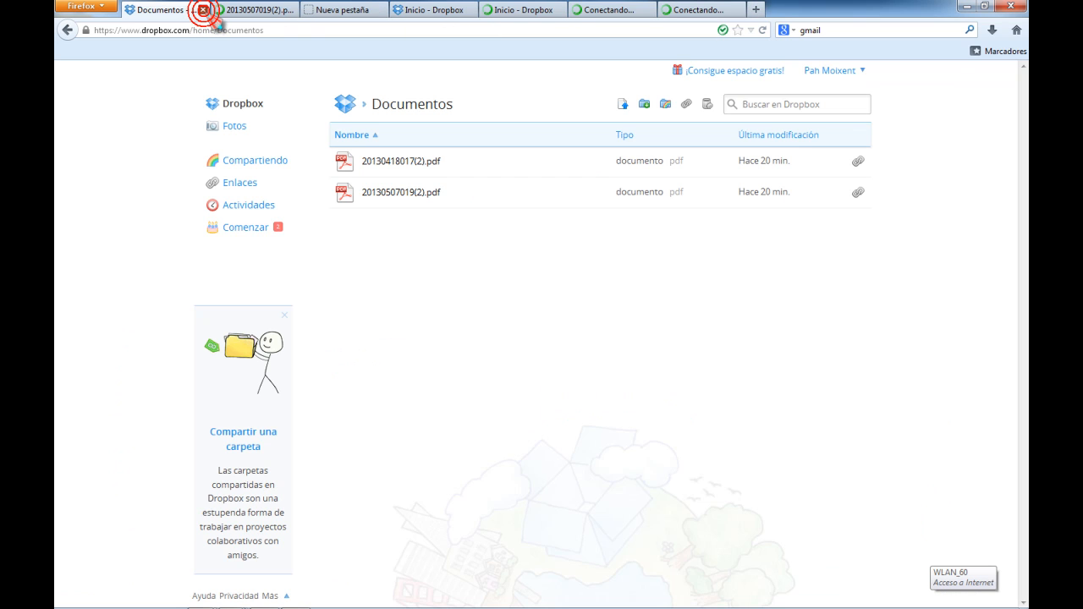
{"action": "left_click", "coordinate": [204, 11]}
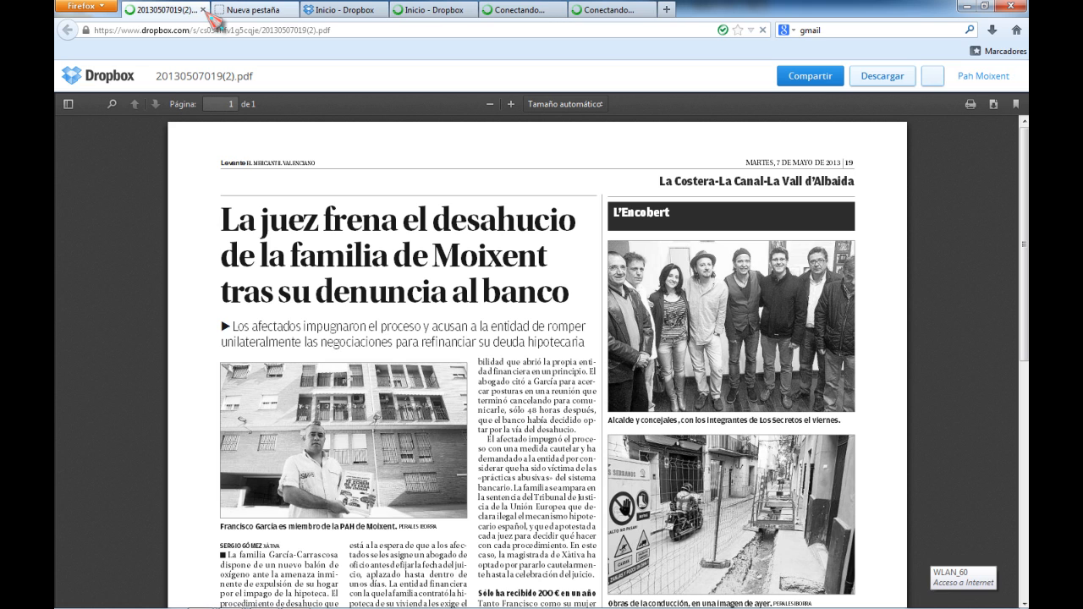
{"action": "left_click", "coordinate": [203, 10]}
{"action": "left_click", "coordinate": [203, 10]}
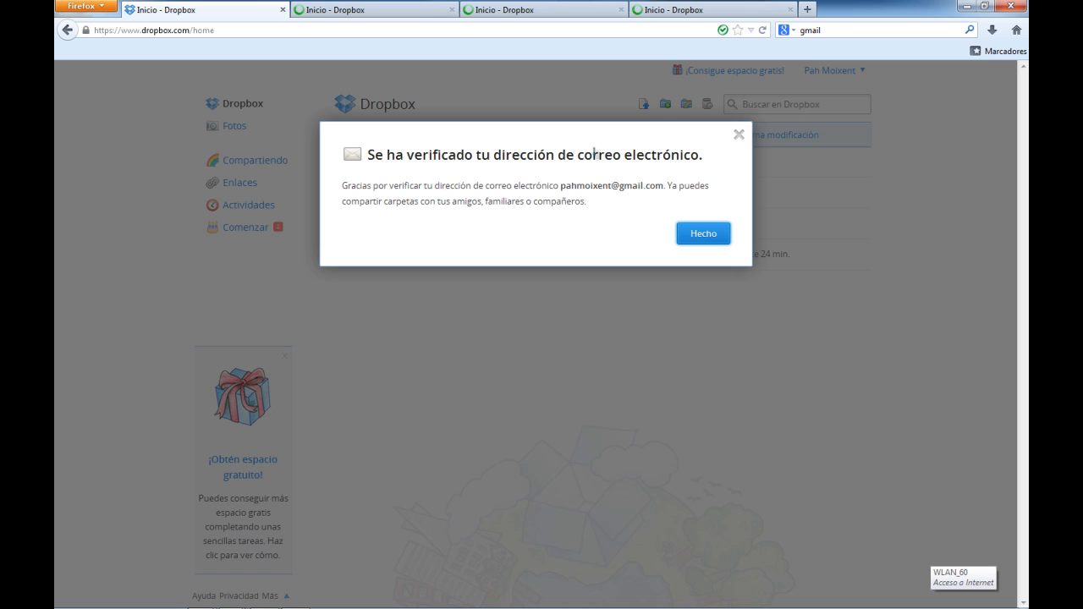
{"action": "left_click", "coordinate": [693, 234]}
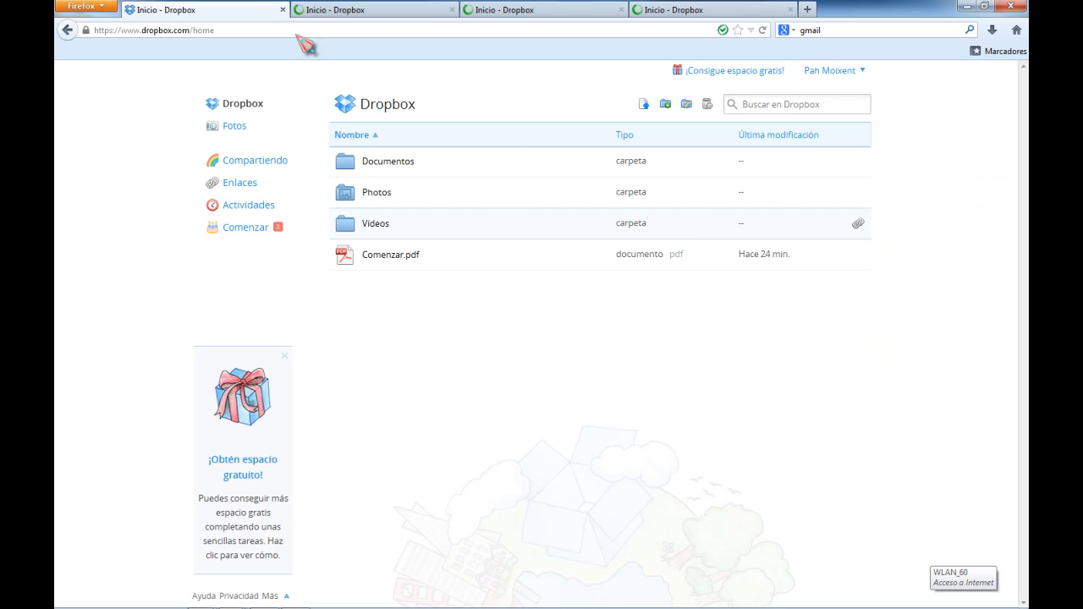
Close the remaining duplicate Dropbox tabs, dismissing the verification confirmation in each
{"action": "left_click", "coordinate": [423, 11]}
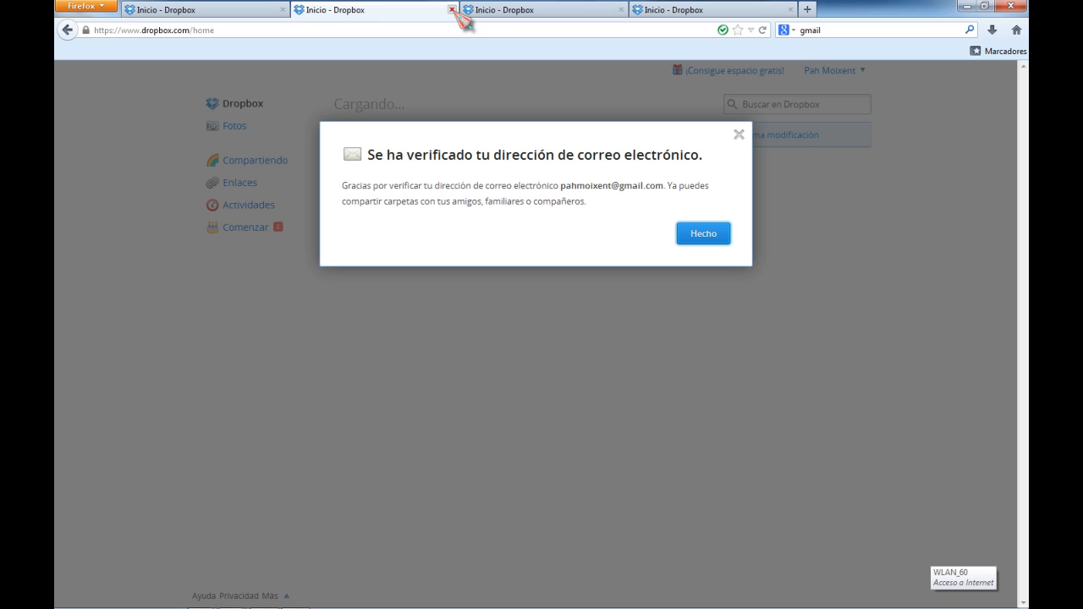
{"action": "left_click", "coordinate": [451, 9]}
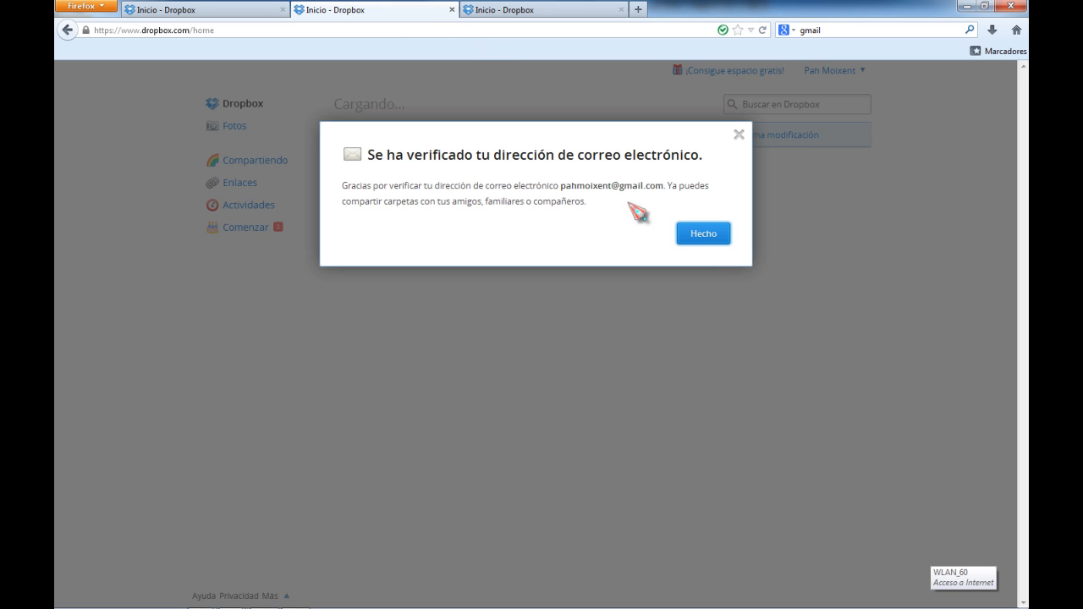
{"action": "left_click", "coordinate": [704, 237]}
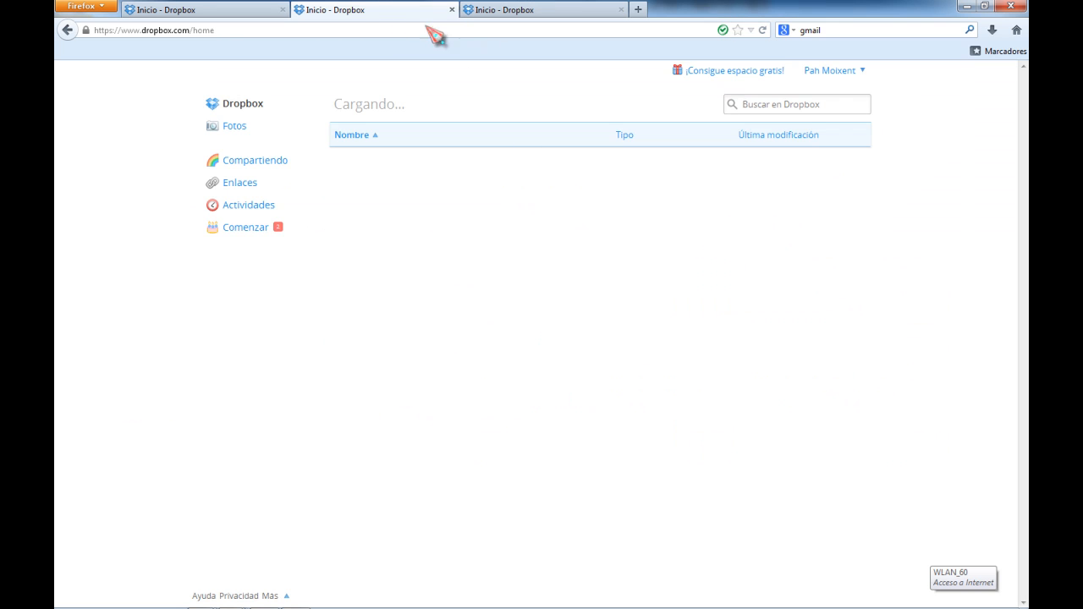
{"action": "left_click", "coordinate": [451, 10]}
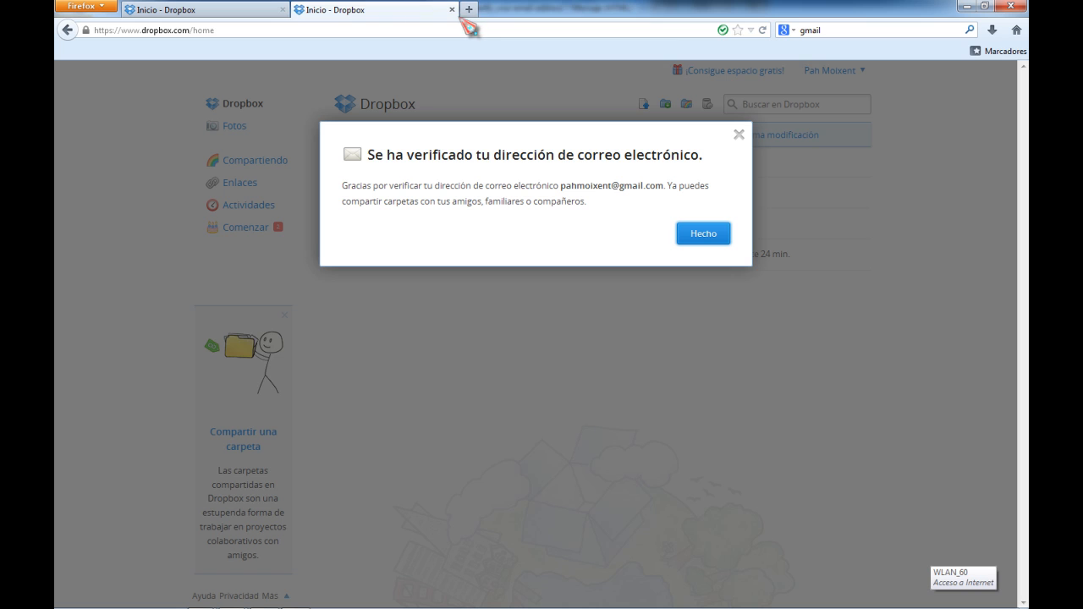
{"action": "left_click", "coordinate": [703, 236]}
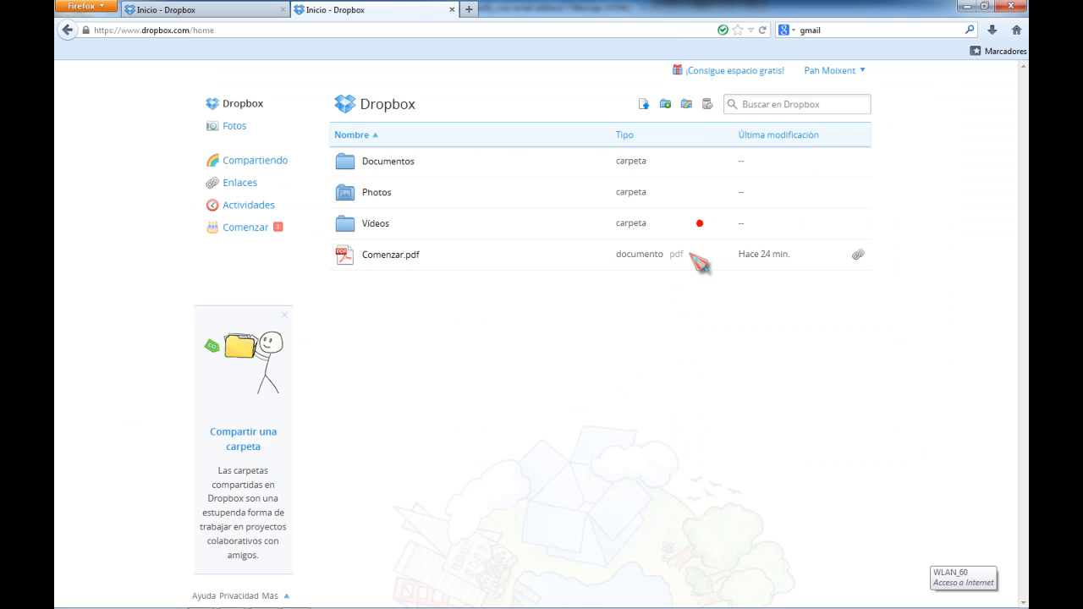
{"action": "left_click", "coordinate": [452, 9]}
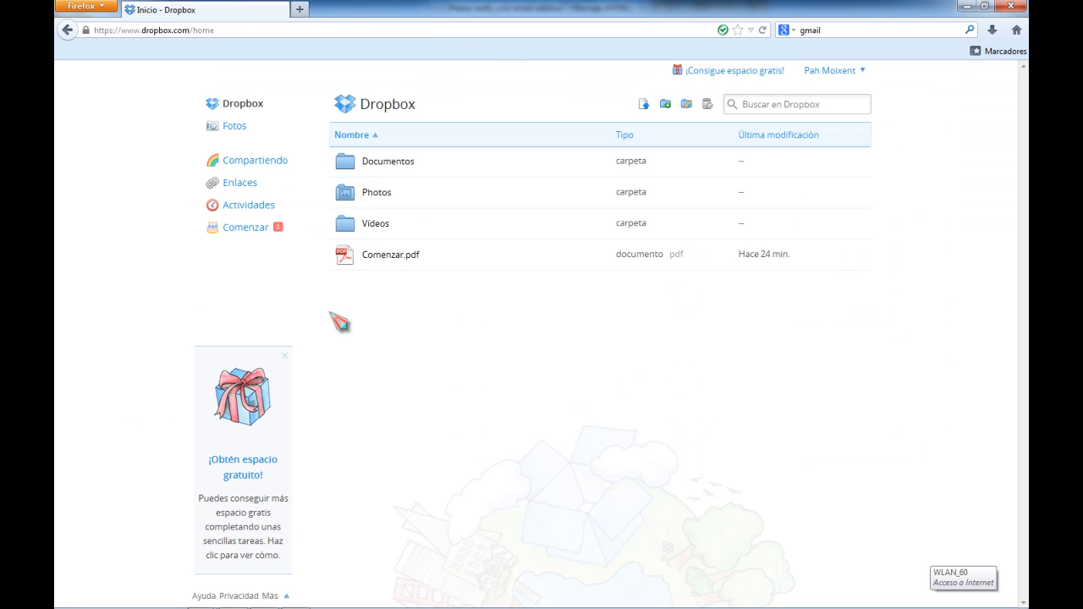
Try to open the Comenzar page, step back through the history, and open the Dropbox bookmark instead
{"action": "left_click", "coordinate": [252, 227]}
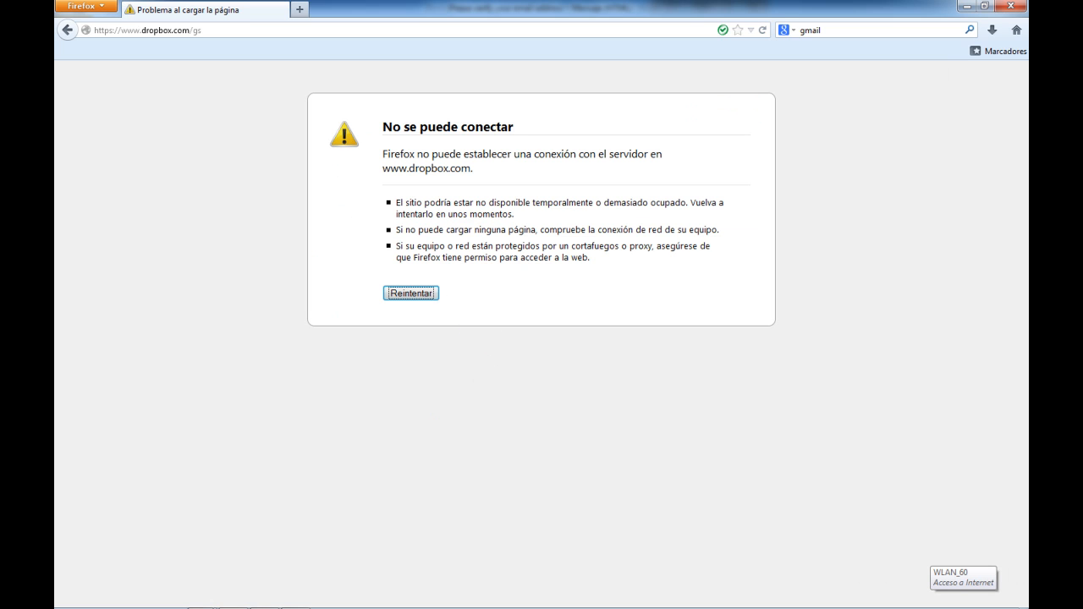
{"action": "left_click", "coordinate": [66, 30]}
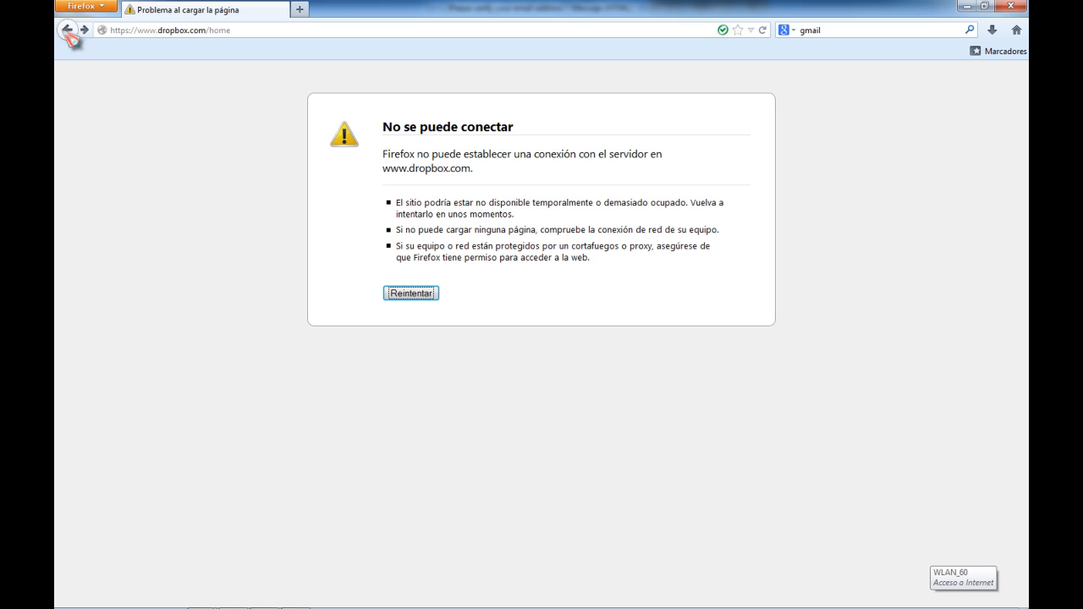
{"action": "left_click", "coordinate": [66, 31]}
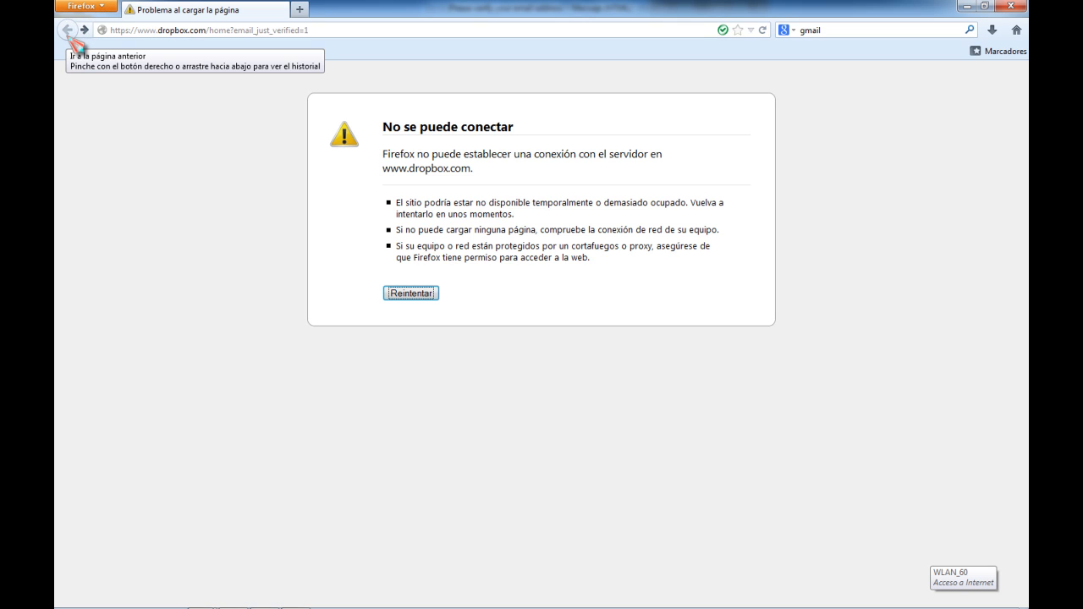
{"action": "left_click", "coordinate": [68, 32]}
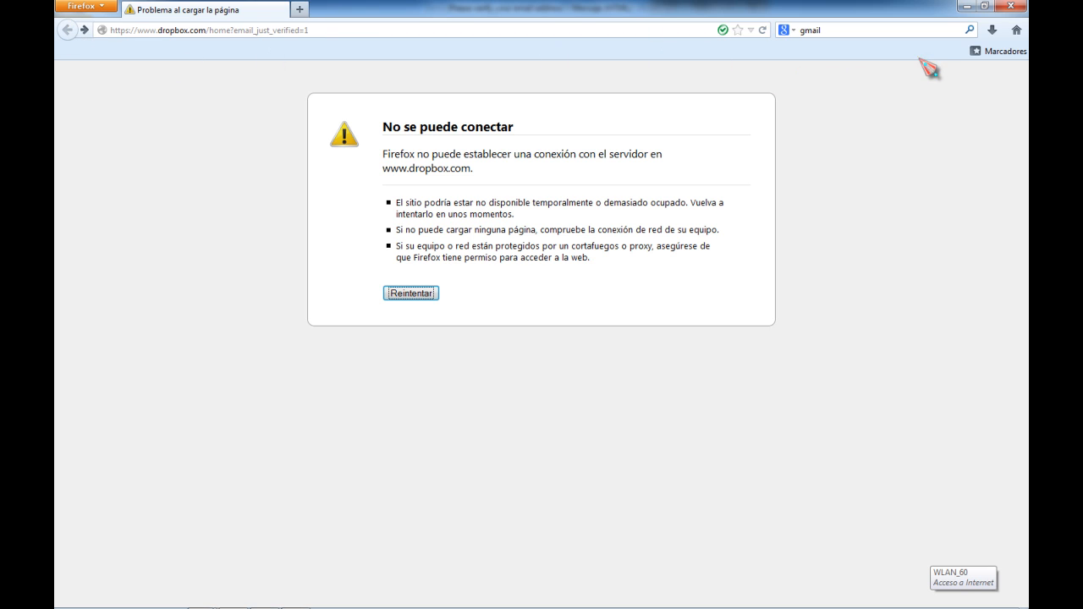
{"action": "left_click", "coordinate": [999, 51]}
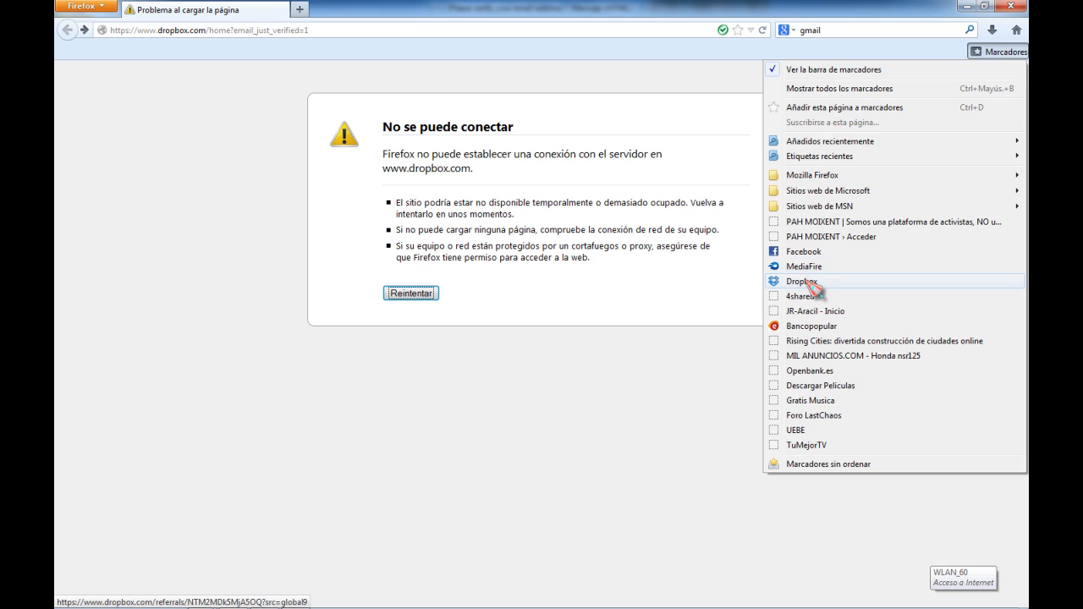
{"action": "left_click", "coordinate": [804, 282]}
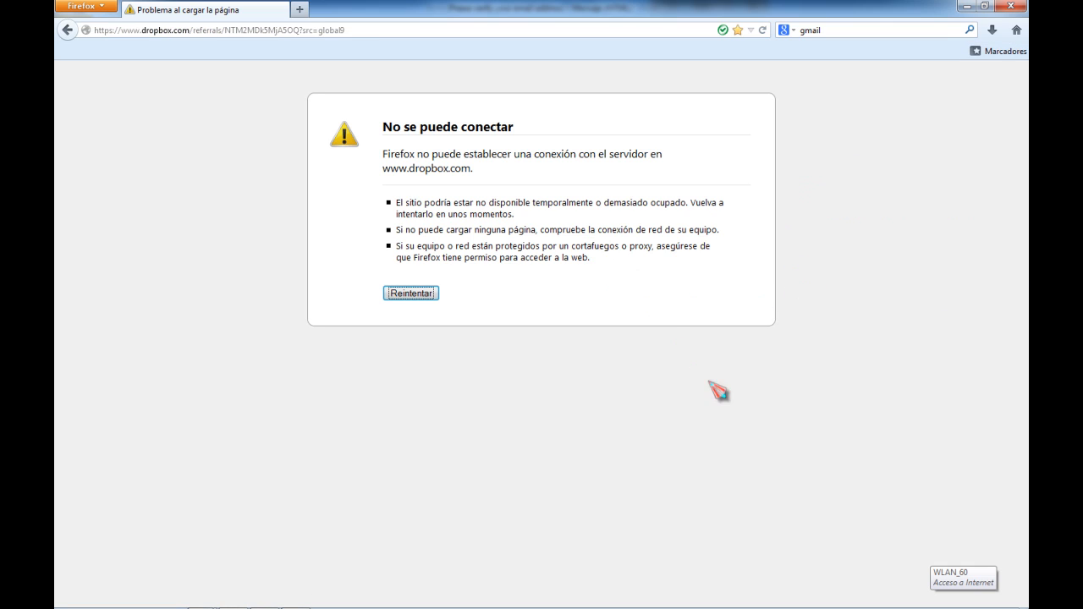
Check the wireless network connection status from the system tray
{"action": "mouse_move", "coordinate": [719, 608]}
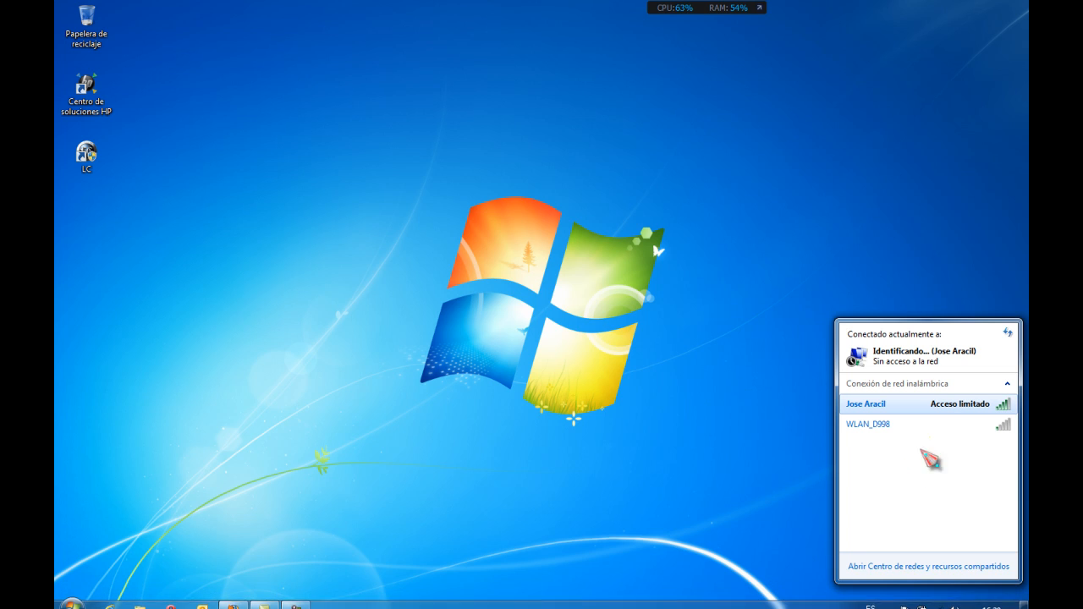
{"action": "mouse_move", "coordinate": [961, 409]}
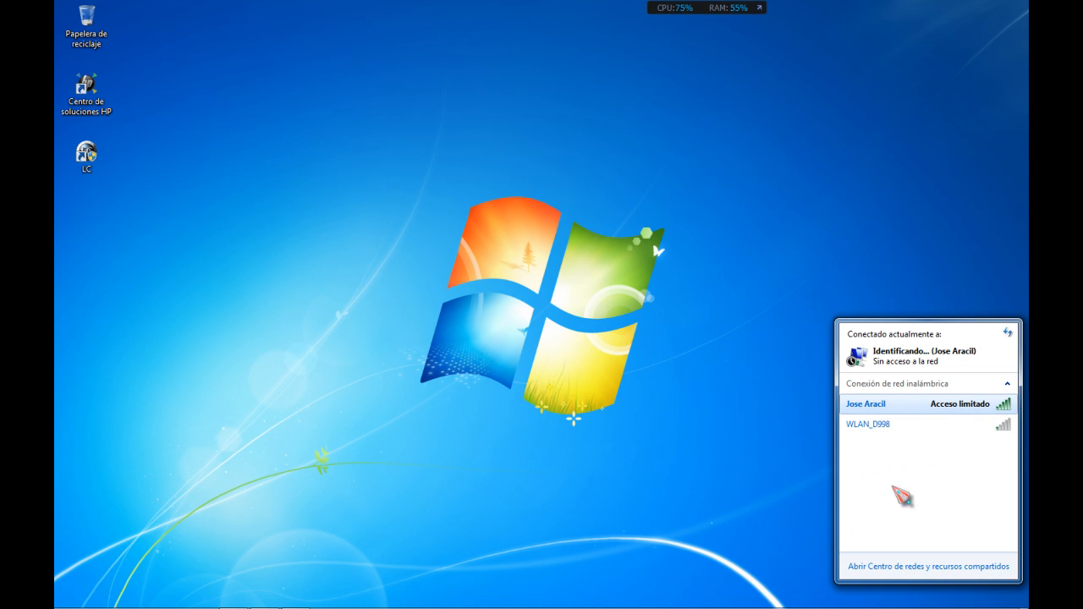
{"action": "left_click", "coordinate": [539, 393]}
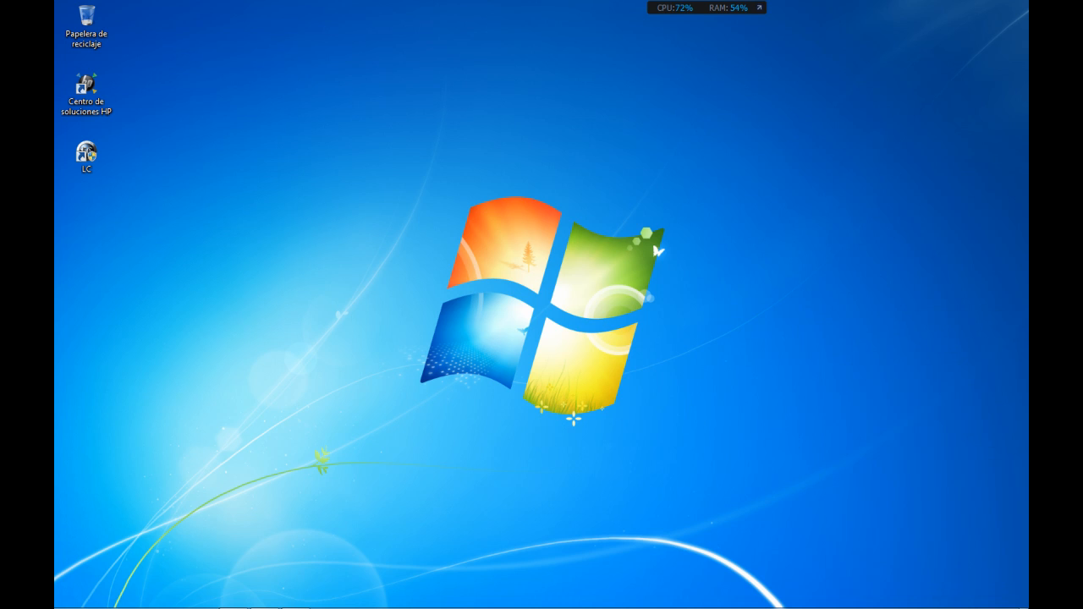
{"action": "mouse_move", "coordinate": [606, 604]}
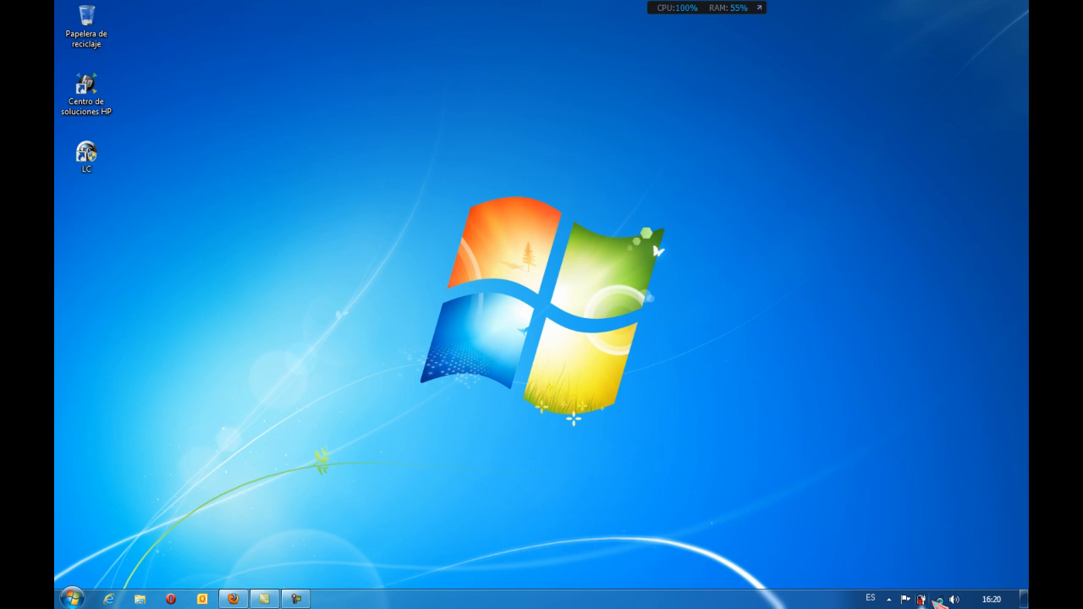
{"action": "mouse_move", "coordinate": [939, 602]}
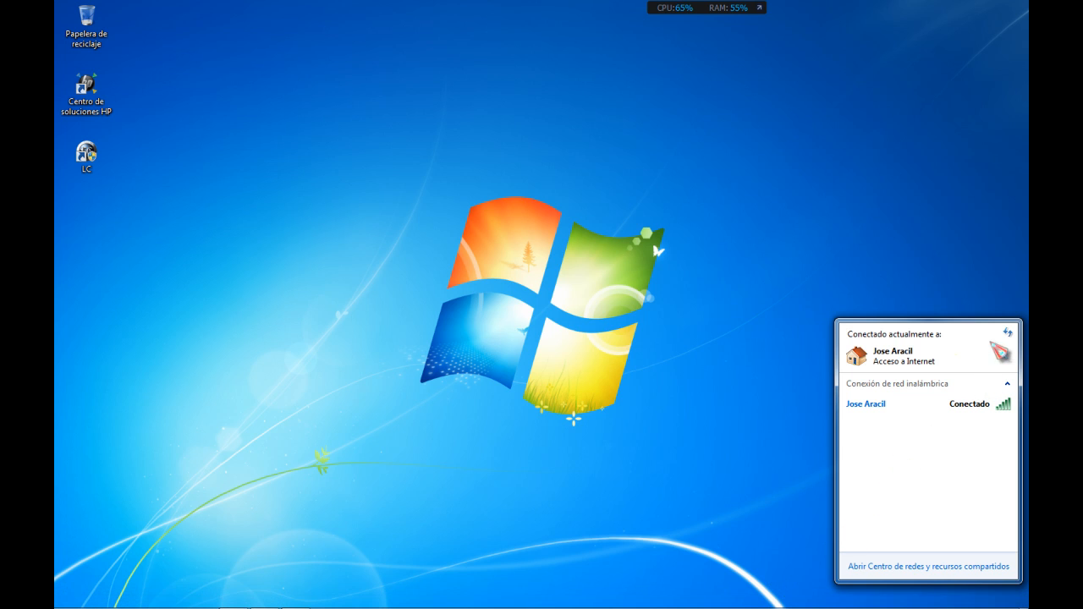
{"action": "left_click", "coordinate": [643, 495]}
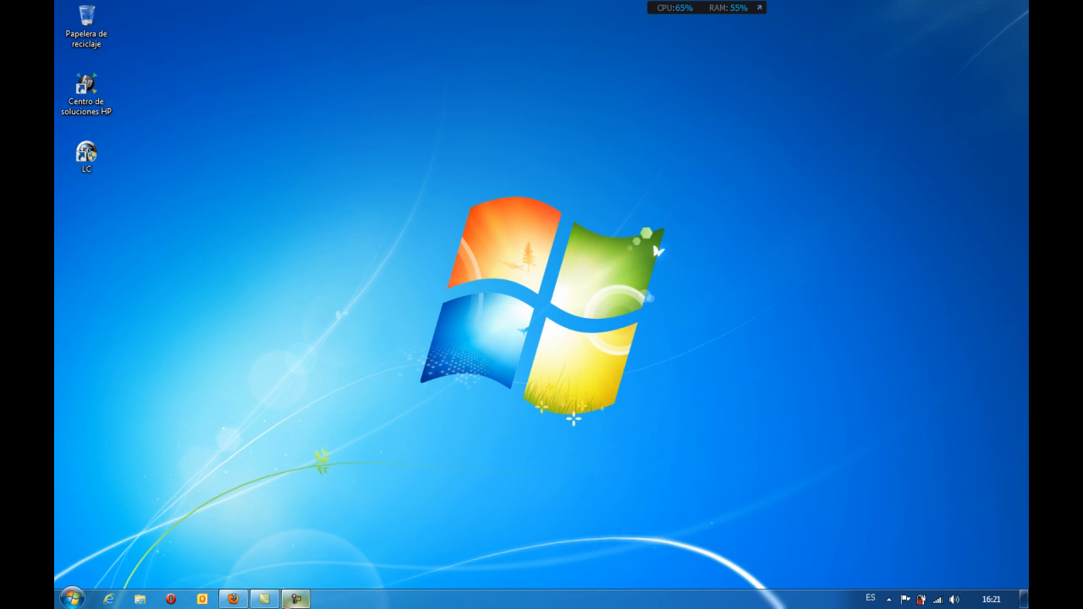
Return to the browser and retry loading the Dropbox page to reach the Conseguir más espacio options
{"action": "left_click", "coordinate": [233, 599]}
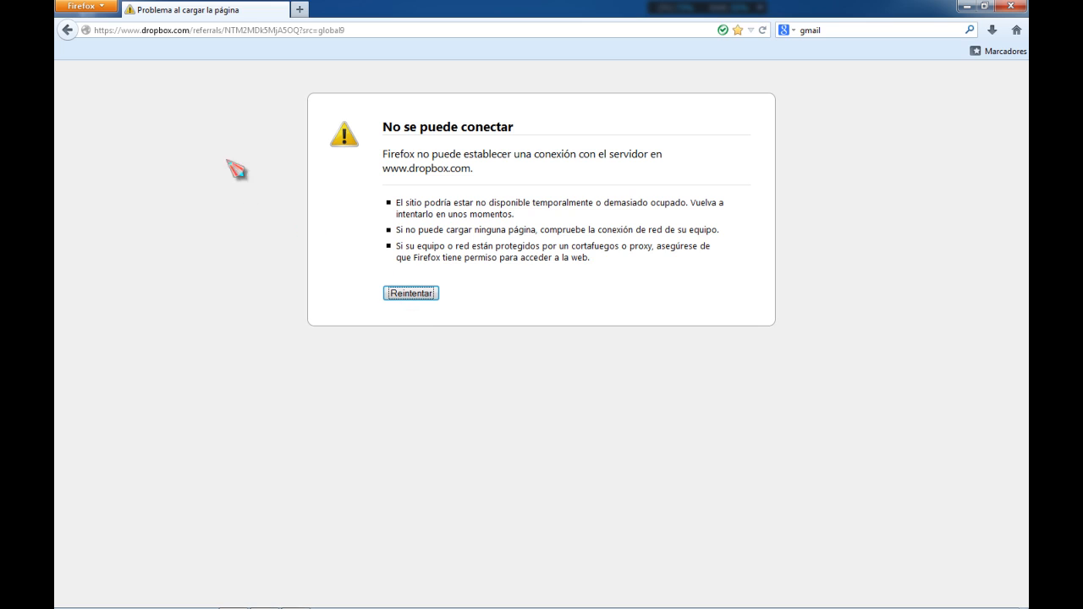
{"action": "left_click", "coordinate": [427, 301]}
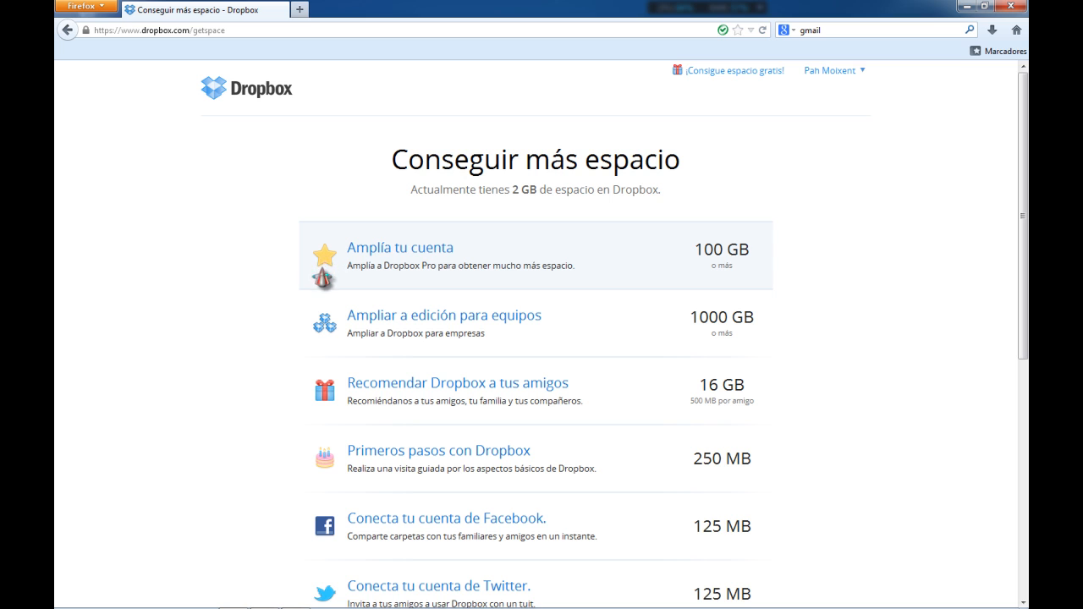
{"action": "scroll", "coordinate": [243, 394], "scroll_direction": "down", "scroll_amount": 1}
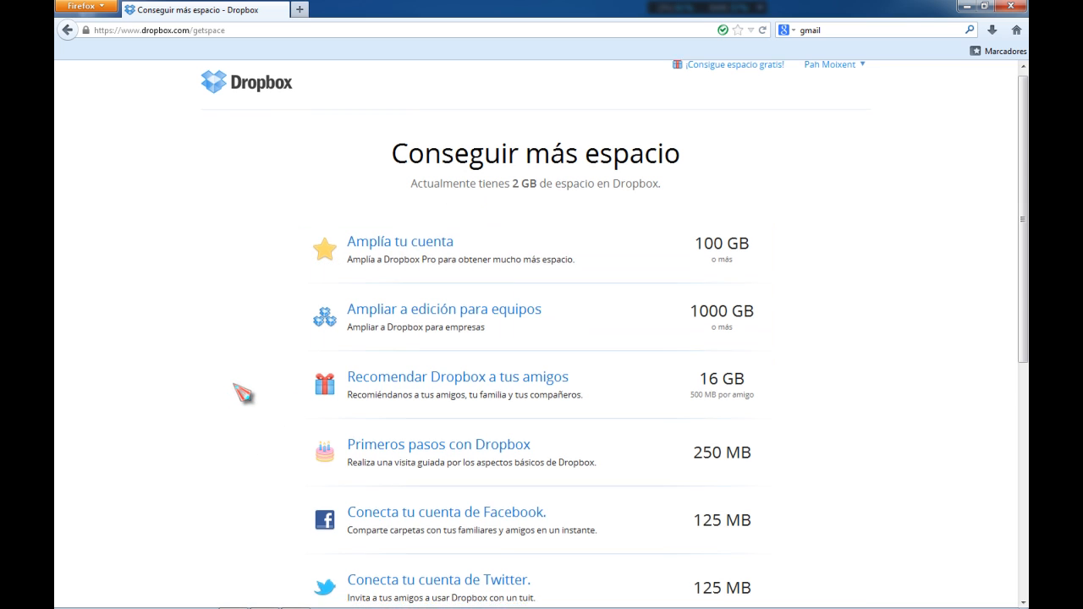
Review the get-more-space options and the Comenzar task checklist before returning to the Dropbox home folder list
{"action": "scroll", "coordinate": [242, 394], "scroll_direction": "down", "scroll_amount": 5}
{"action": "scroll", "coordinate": [237, 393], "scroll_direction": "up", "scroll_amount": 5}
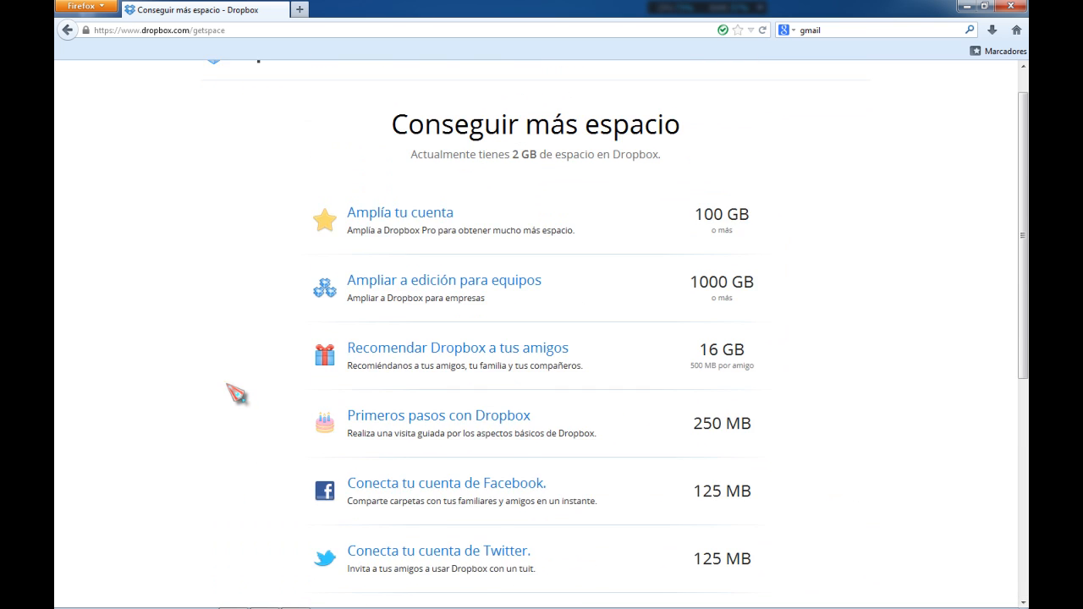
{"action": "scroll", "coordinate": [237, 393], "scroll_direction": "up", "scroll_amount": 3}
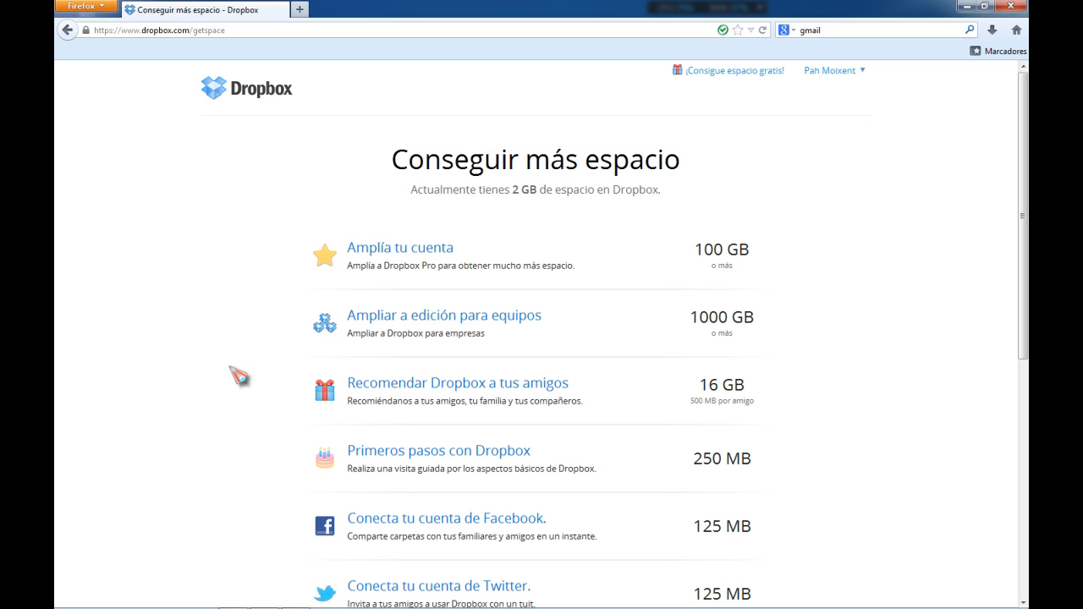
{"action": "left_click", "coordinate": [245, 102]}
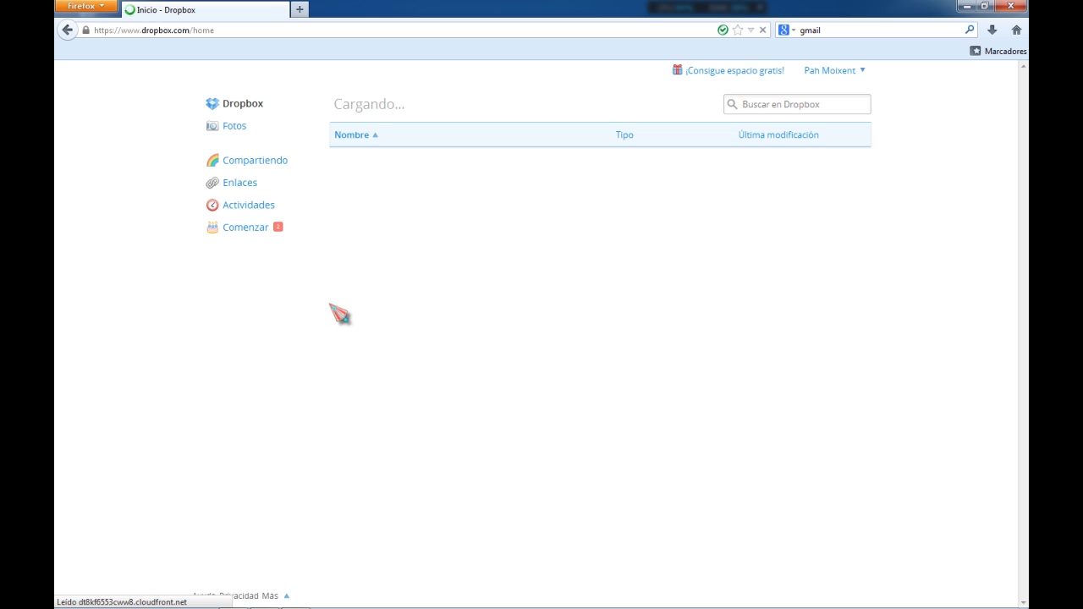
{"action": "left_click", "coordinate": [246, 228]}
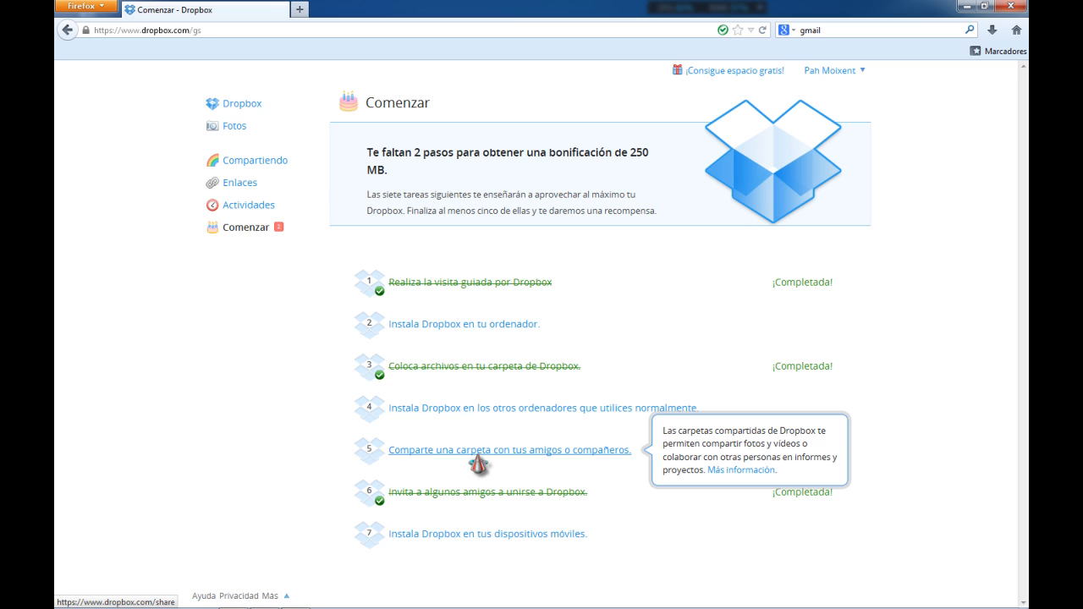
{"action": "left_click", "coordinate": [225, 105]}
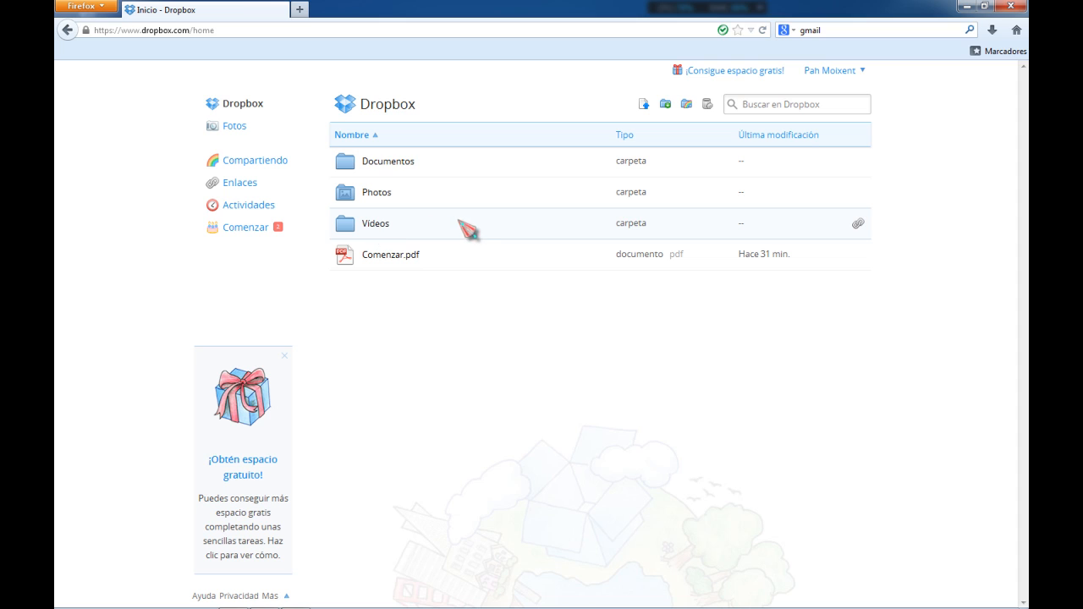
Share the Videos folder link by email to the recipient's address with the message 'Tu video', closing the shared-folder tab
{"action": "right_click", "coordinate": [458, 223]}
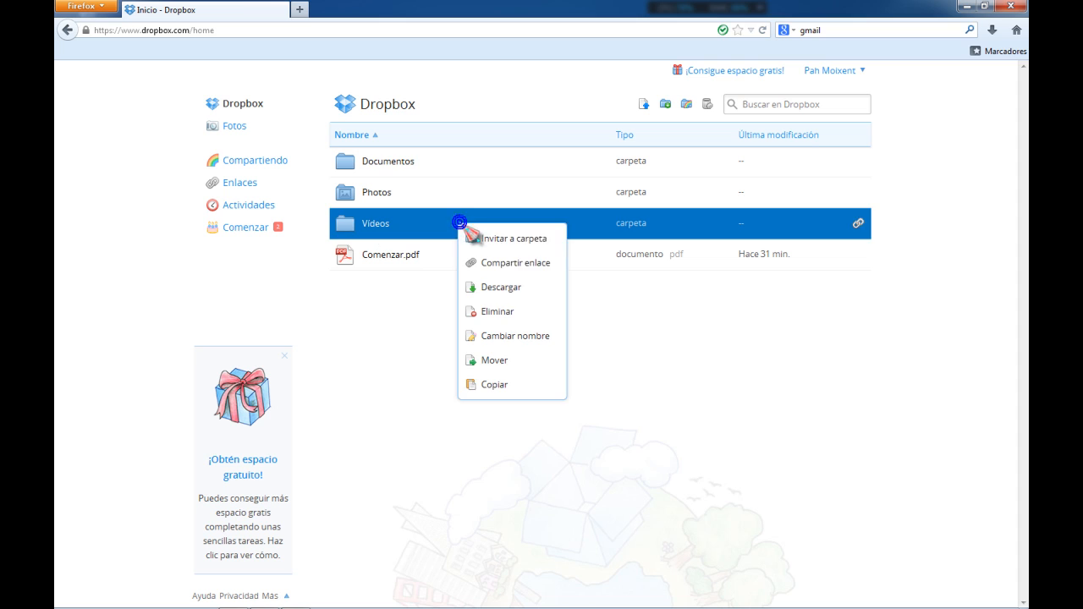
{"action": "left_click", "coordinate": [507, 264]}
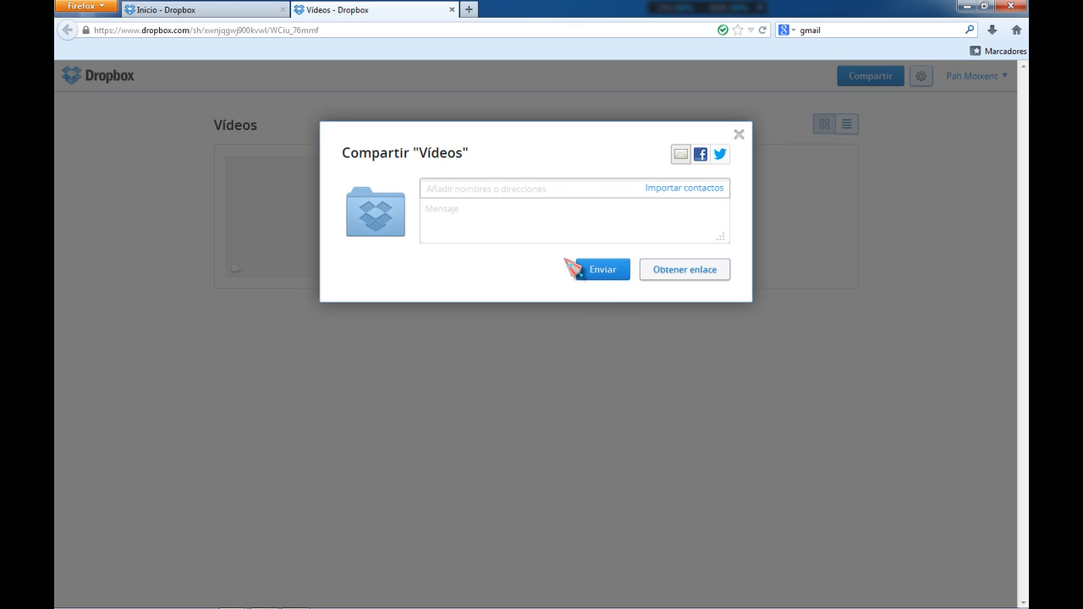
{"action": "key", "text": "ctrl+v"}
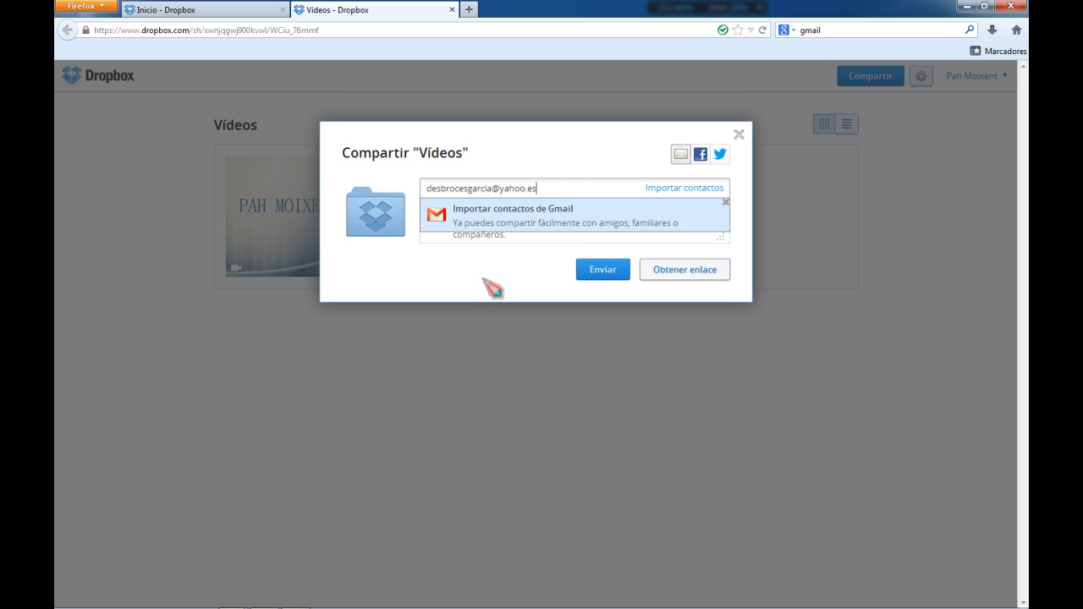
{"action": "left_click", "coordinate": [481, 276]}
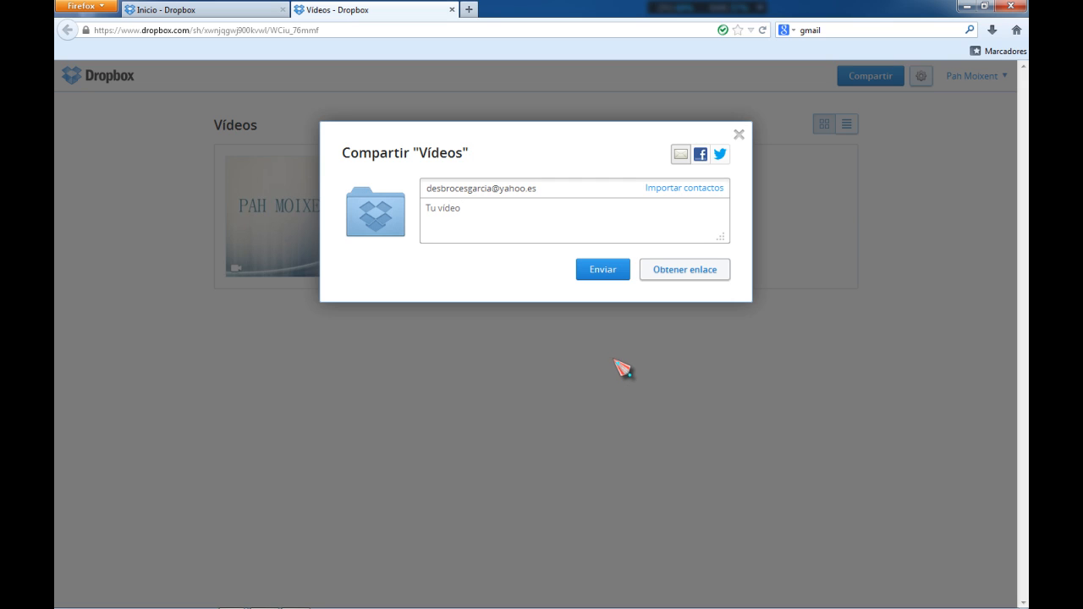
{"action": "left_click", "coordinate": [607, 271]}
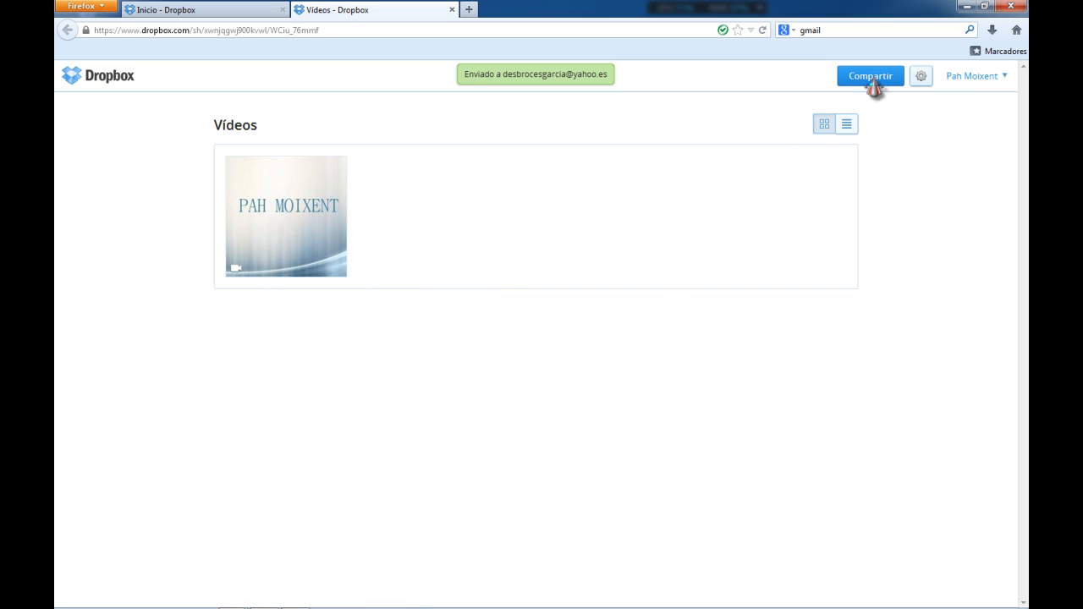
{"action": "left_click", "coordinate": [452, 9]}
{"action": "left_click", "coordinate": [387, 165]}
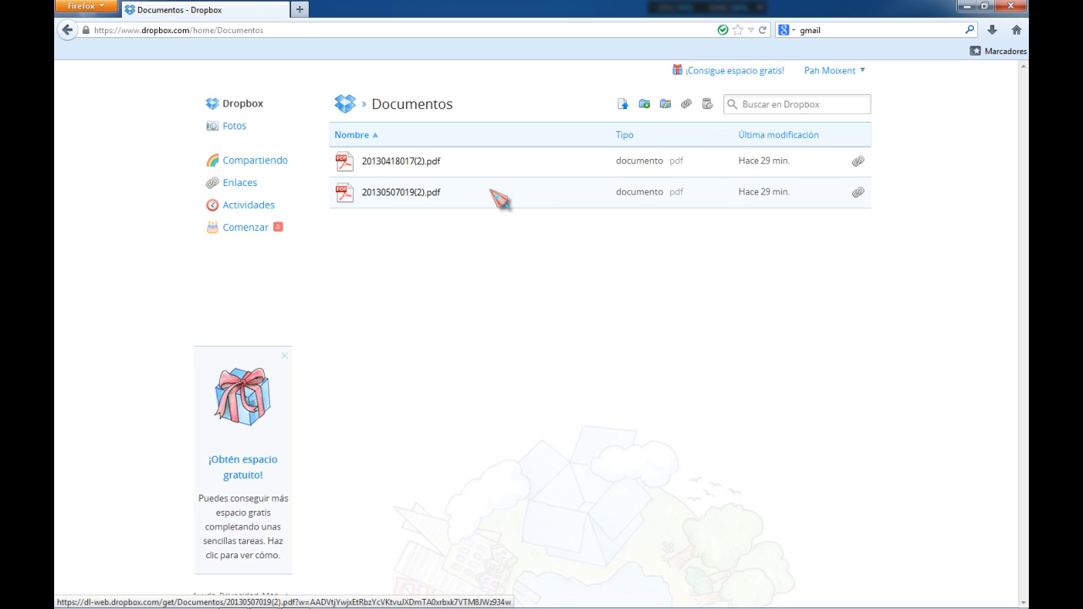
{"action": "right_click", "coordinate": [520, 186]}
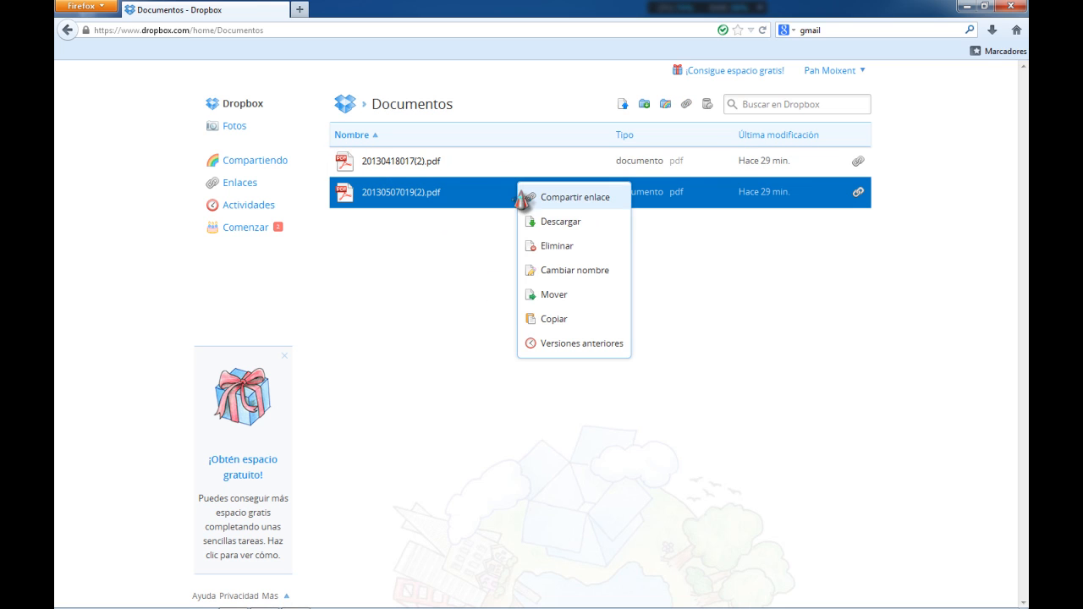
{"action": "left_click", "coordinate": [580, 209]}
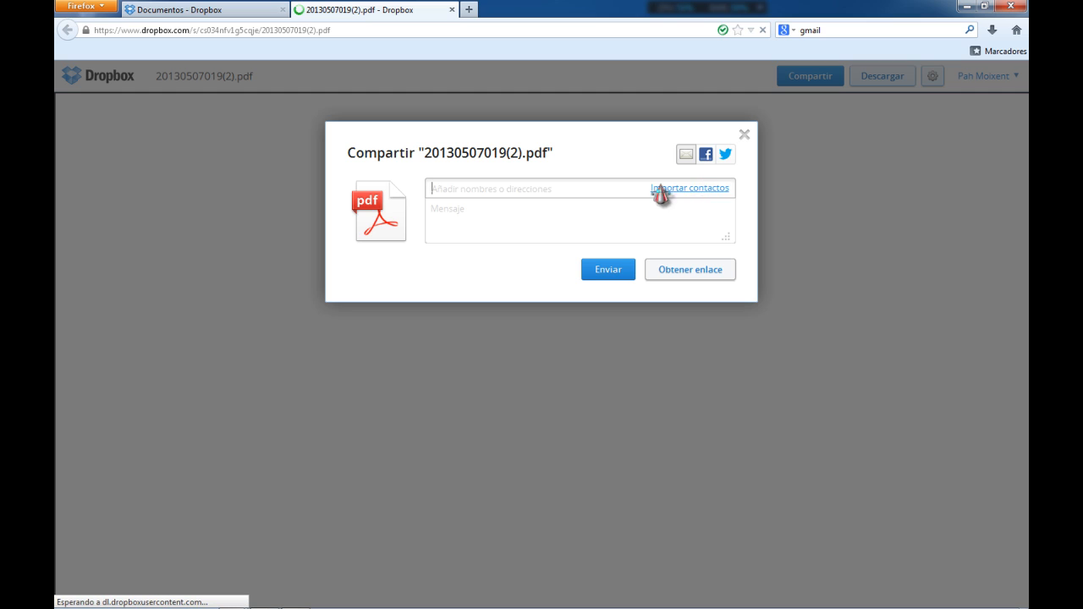
{"action": "key", "text": "ctrl+v"}
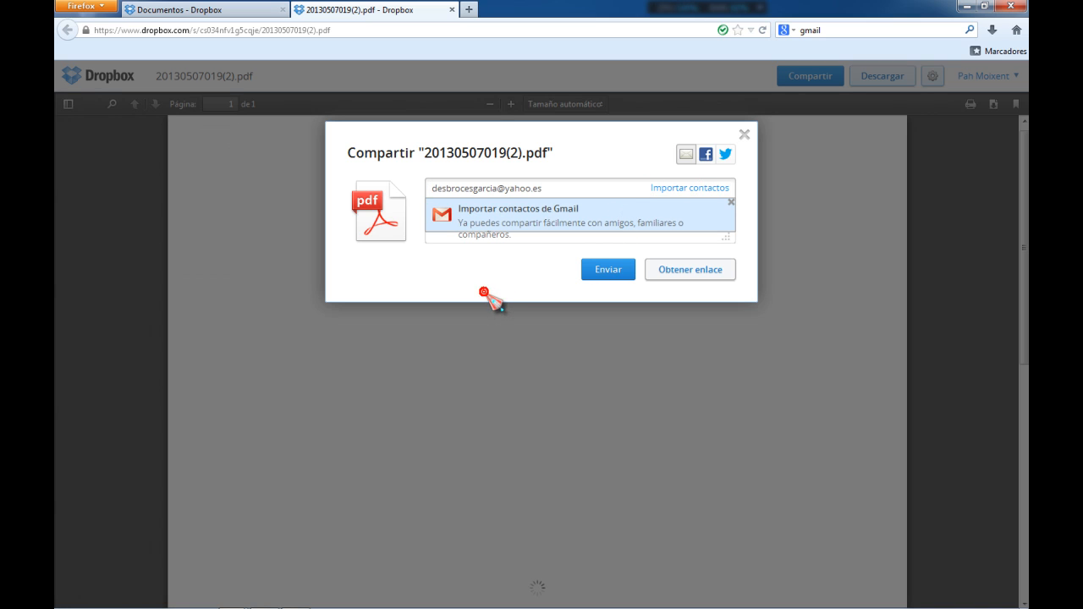
{"action": "left_click", "coordinate": [484, 293]}
{"action": "left_click", "coordinate": [597, 270]}
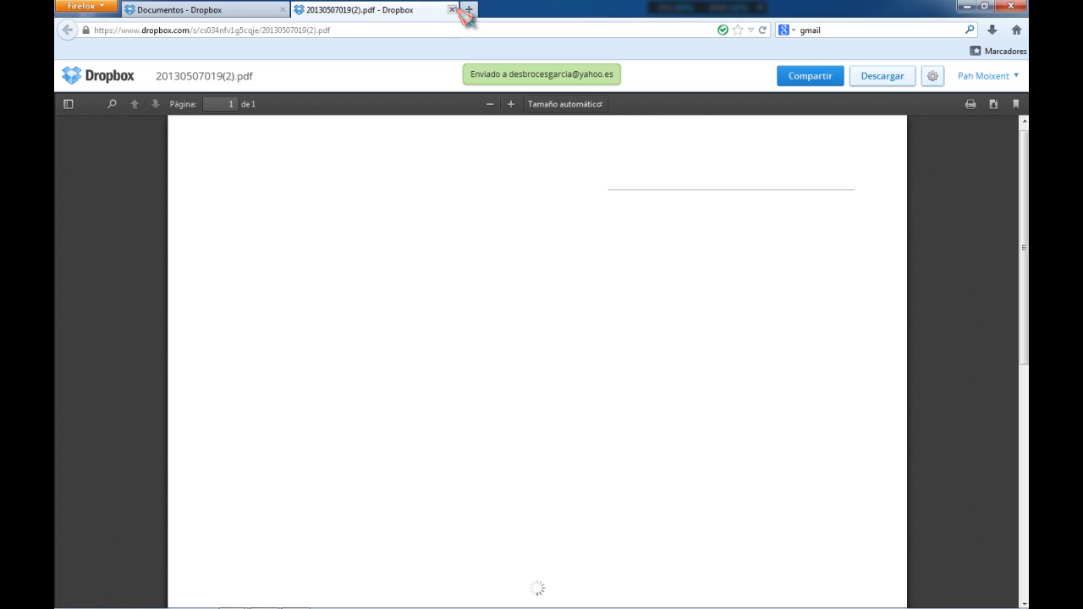
{"action": "key", "text": "ctrl+w"}
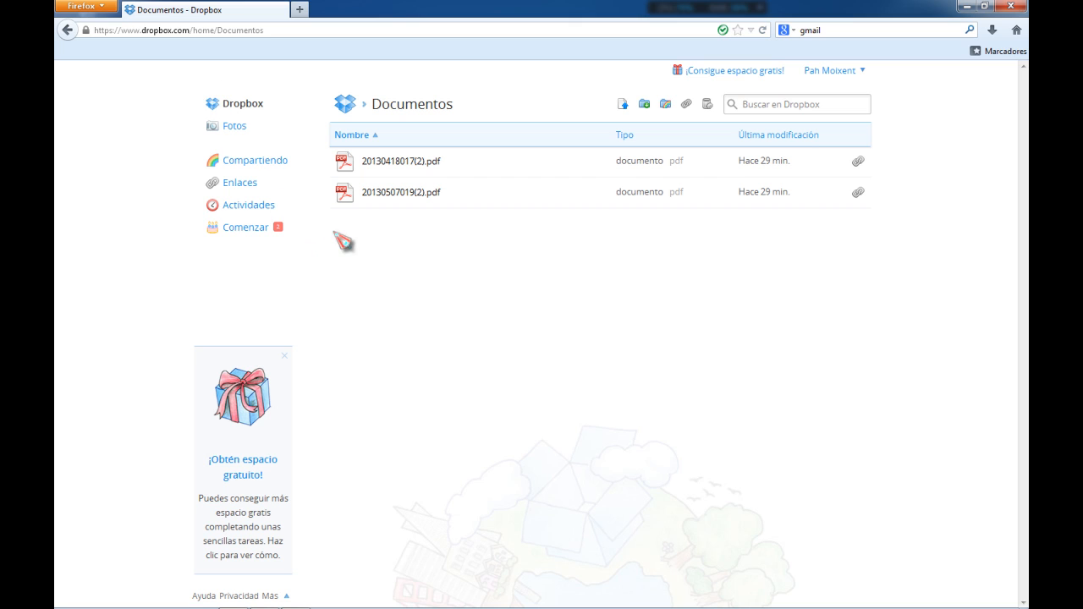
Open Comenzar.pdf from the Dropbox home and read through the quick-start guide, closing it to return home
{"action": "left_click", "coordinate": [220, 105]}
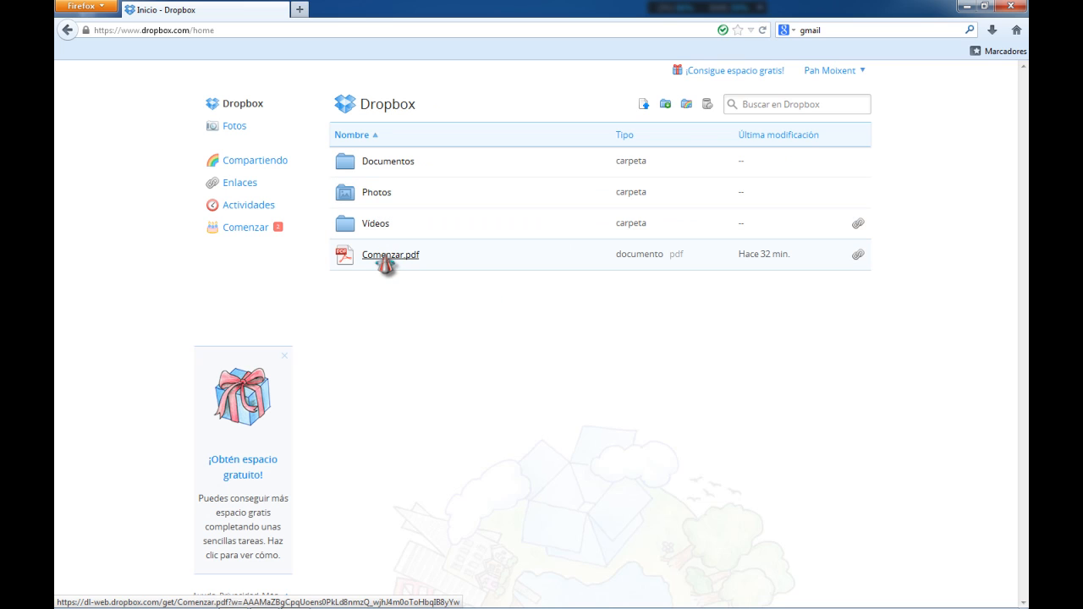
{"action": "left_click", "coordinate": [385, 256]}
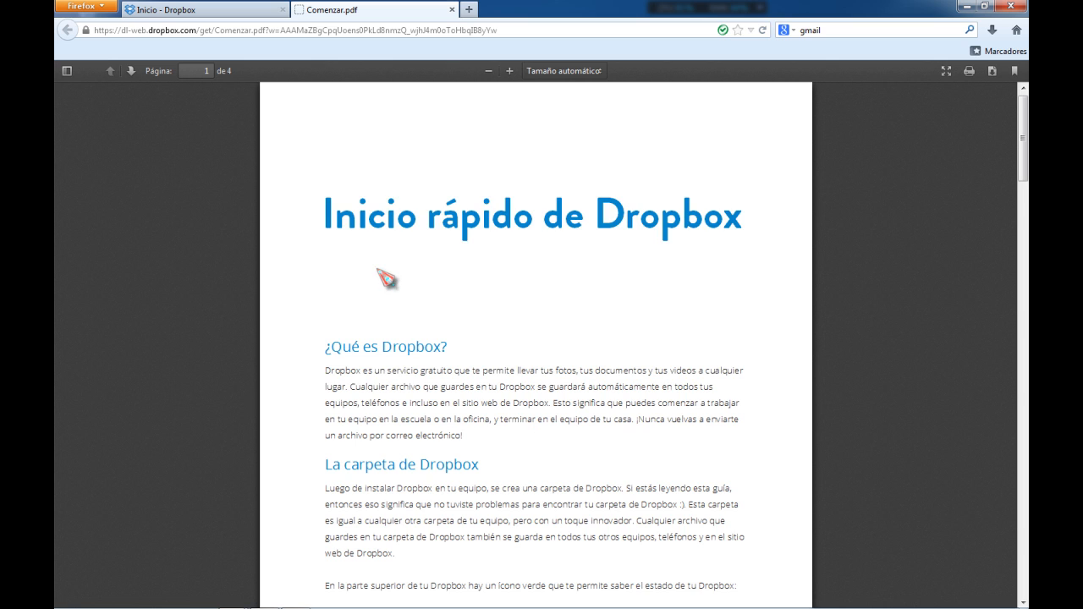
{"action": "scroll", "coordinate": [378, 281], "scroll_direction": "down", "scroll_amount": 2}
{"action": "scroll", "coordinate": [378, 281], "scroll_direction": "down", "scroll_amount": 7}
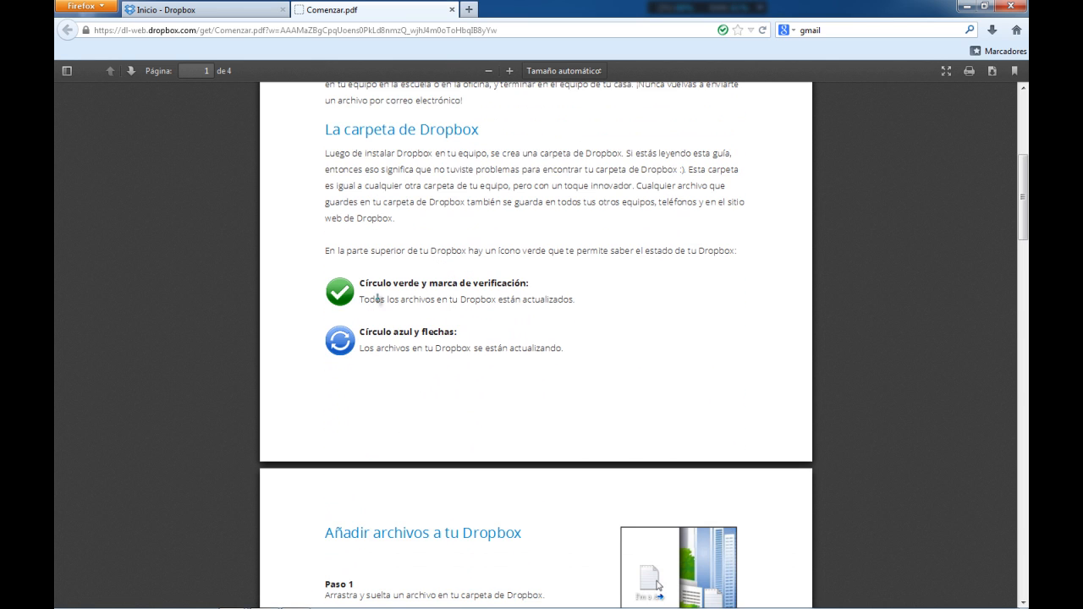
{"action": "scroll", "coordinate": [378, 297], "scroll_direction": "down", "scroll_amount": 1}
{"action": "scroll", "coordinate": [370, 291], "scroll_direction": "up", "scroll_amount": 1}
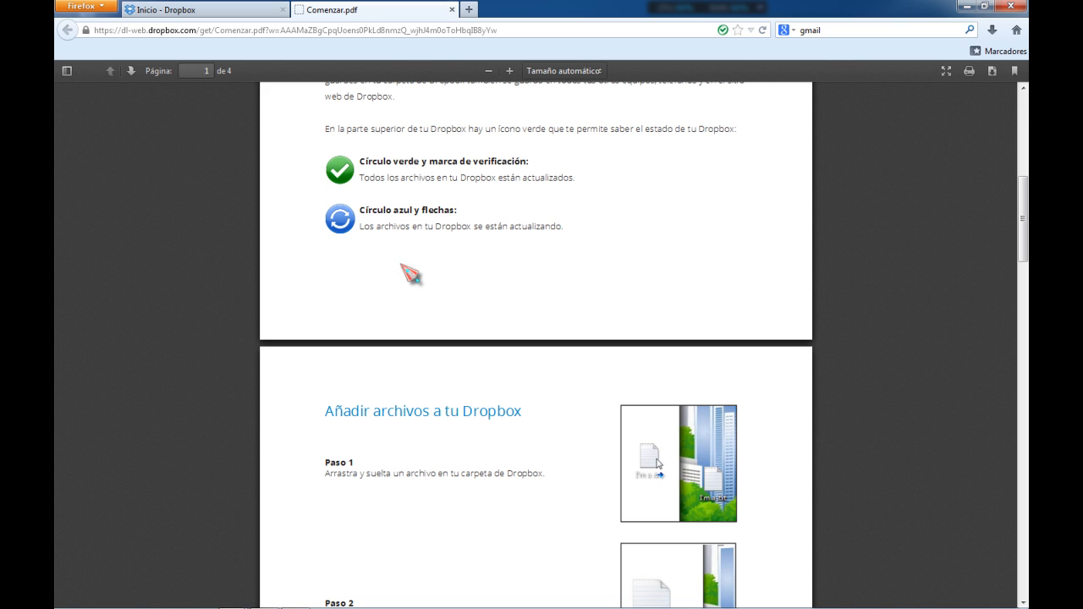
{"action": "scroll", "coordinate": [401, 283], "scroll_direction": "down", "scroll_amount": 3}
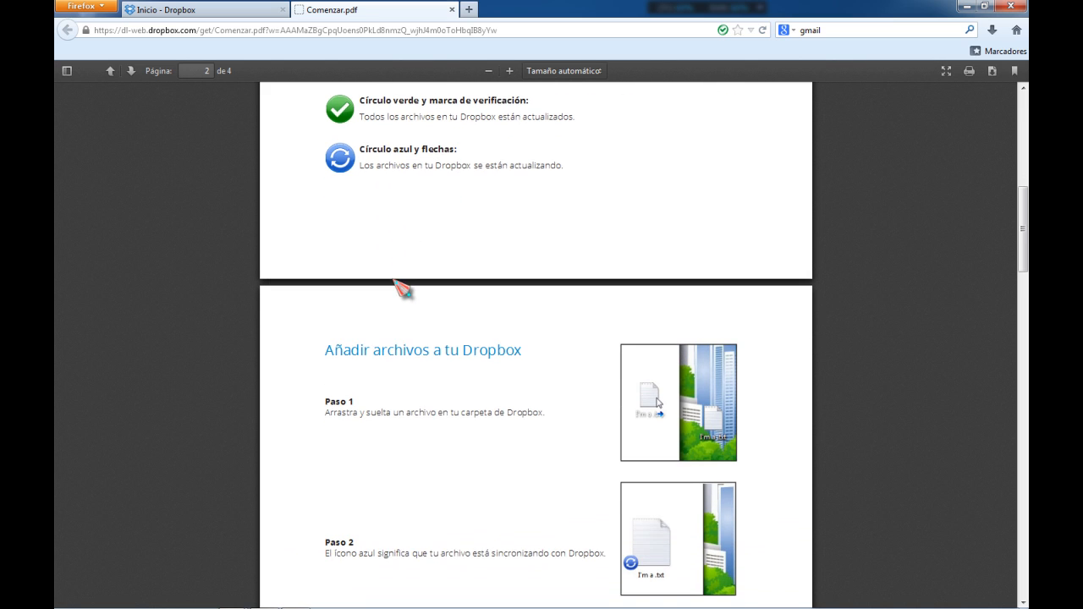
{"action": "scroll", "coordinate": [381, 286], "scroll_direction": "down", "scroll_amount": 4}
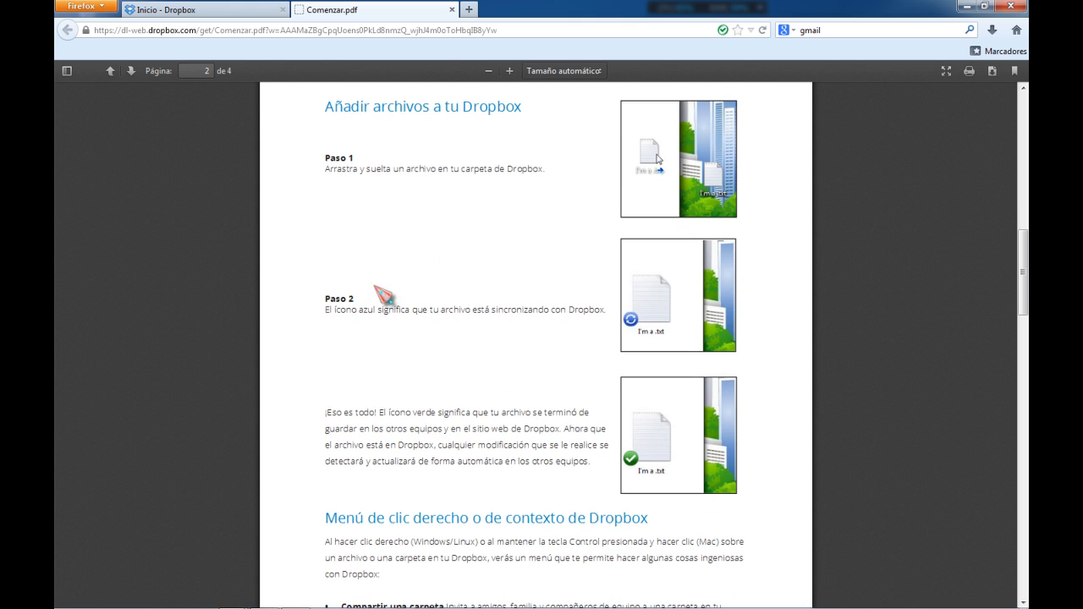
{"action": "scroll", "coordinate": [382, 292], "scroll_direction": "down", "scroll_amount": 3}
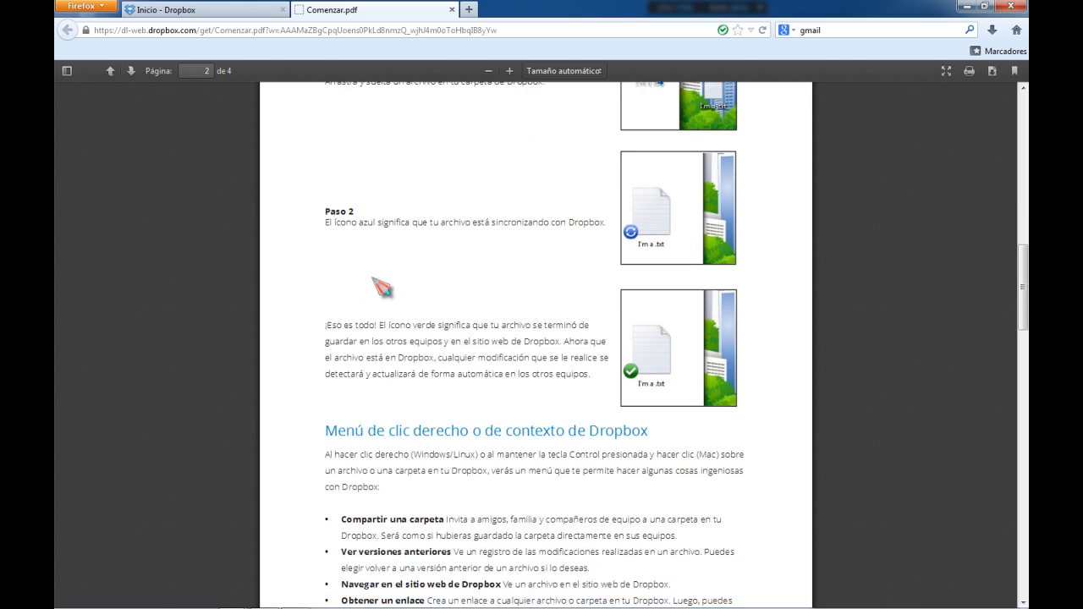
{"action": "scroll", "coordinate": [380, 286], "scroll_direction": "down", "scroll_amount": 5}
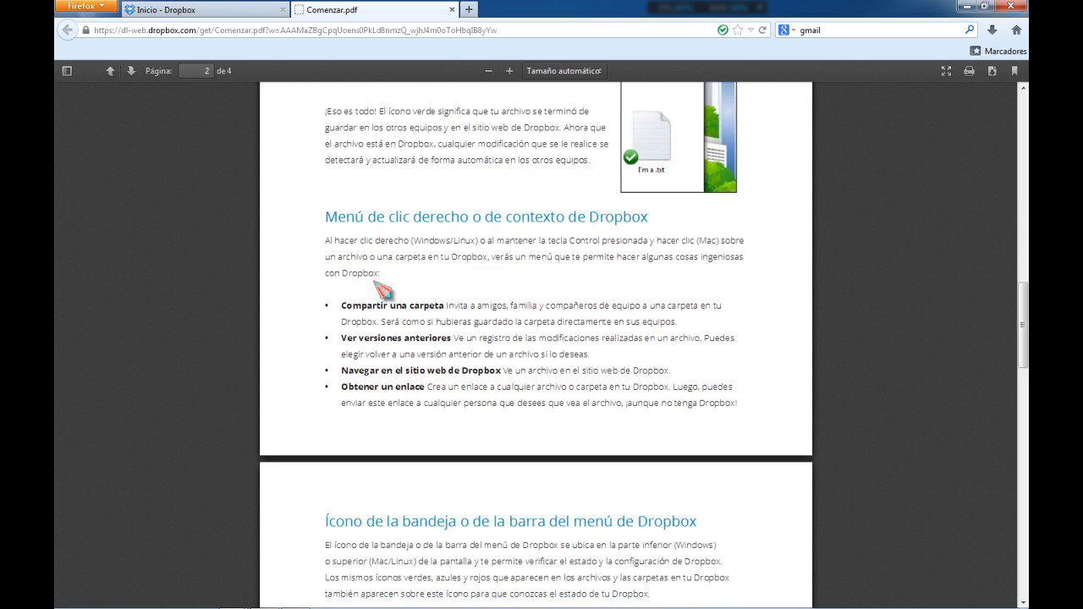
{"action": "scroll", "coordinate": [373, 279], "scroll_direction": "down", "scroll_amount": 11}
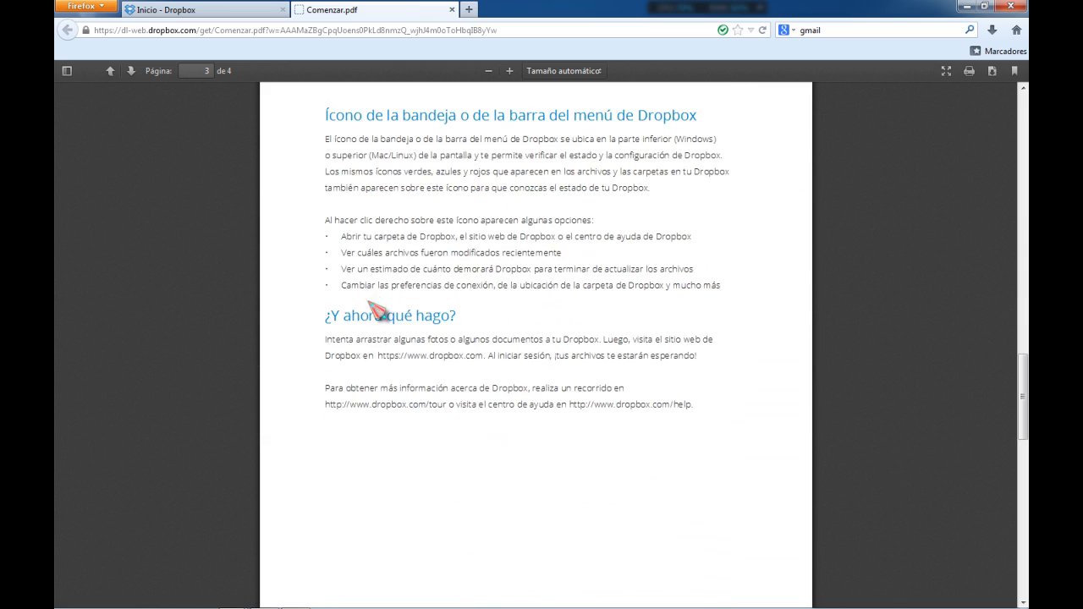
{"action": "scroll", "coordinate": [372, 309], "scroll_direction": "up", "scroll_amount": 8}
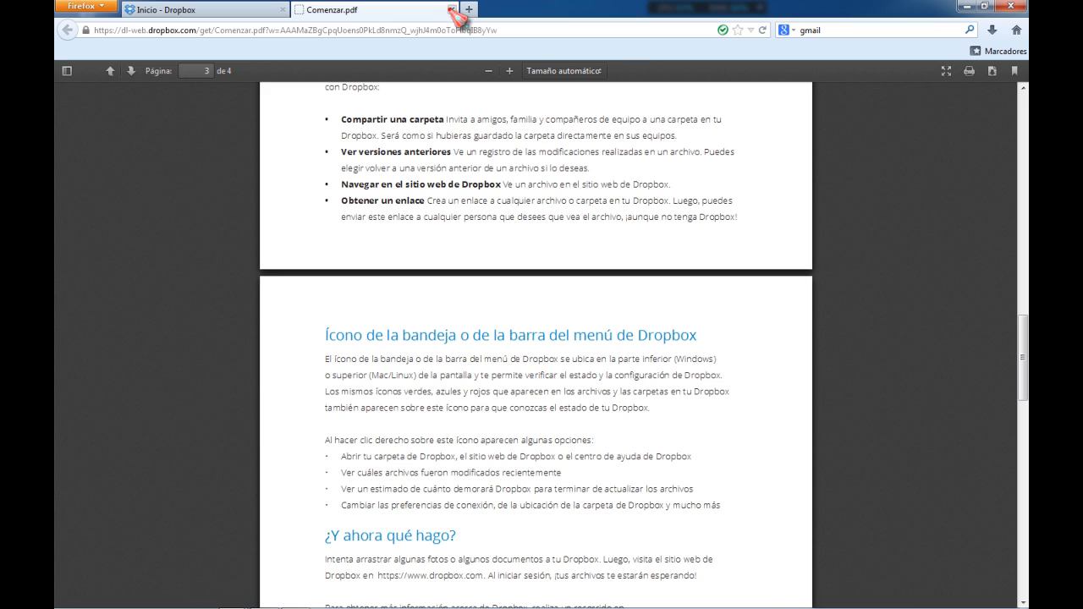
{"action": "left_click", "coordinate": [451, 9]}
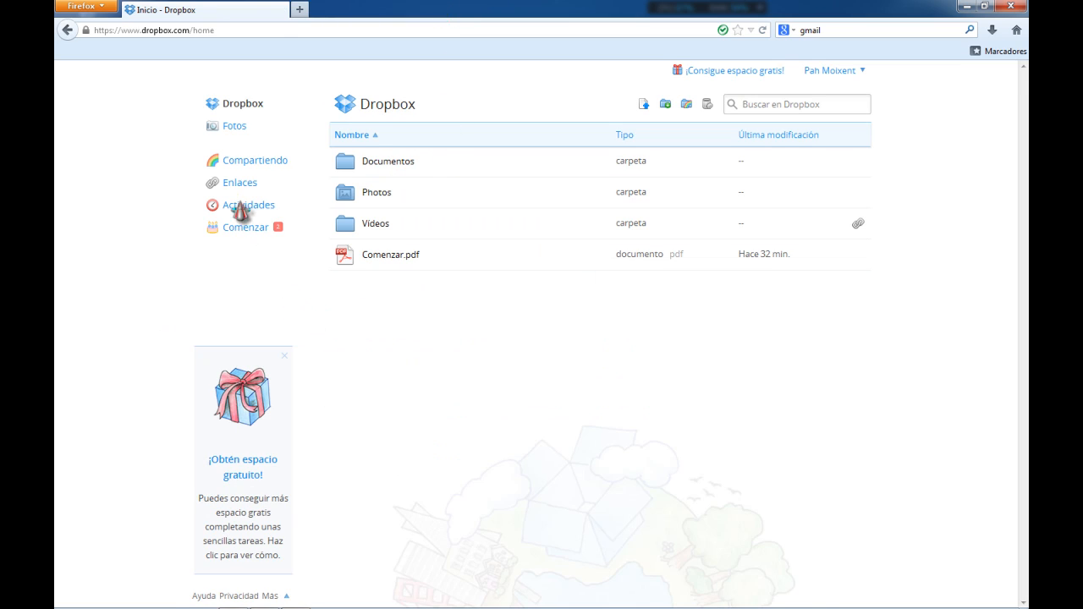
{"action": "left_click", "coordinate": [236, 105]}
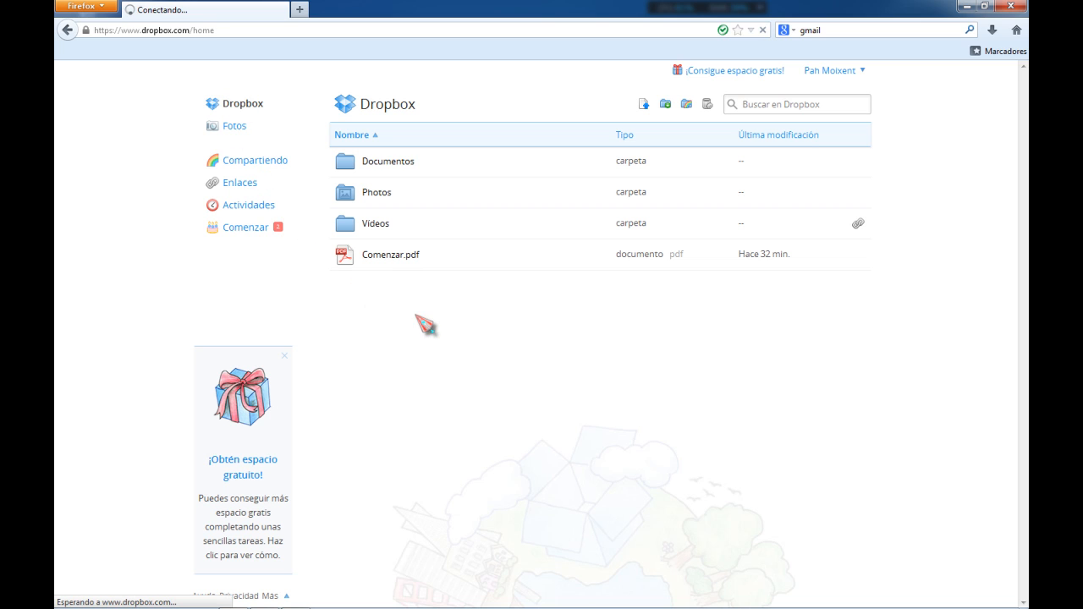